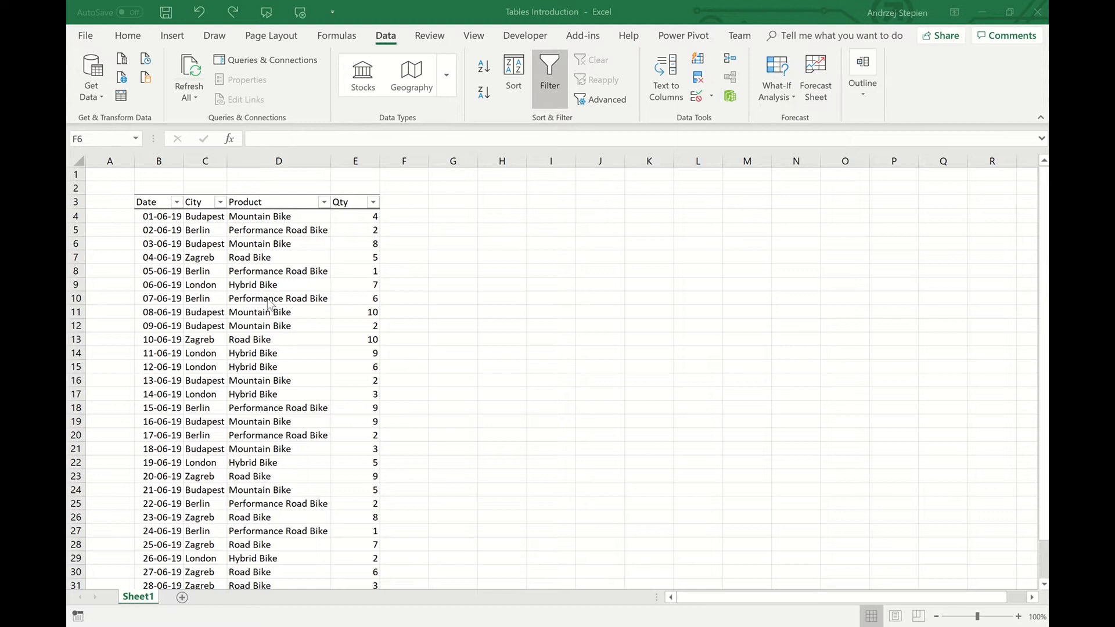
Step: Remove the filter buttons from the header row of the sales data
{"action": "left_click", "coordinate": [272, 280]}
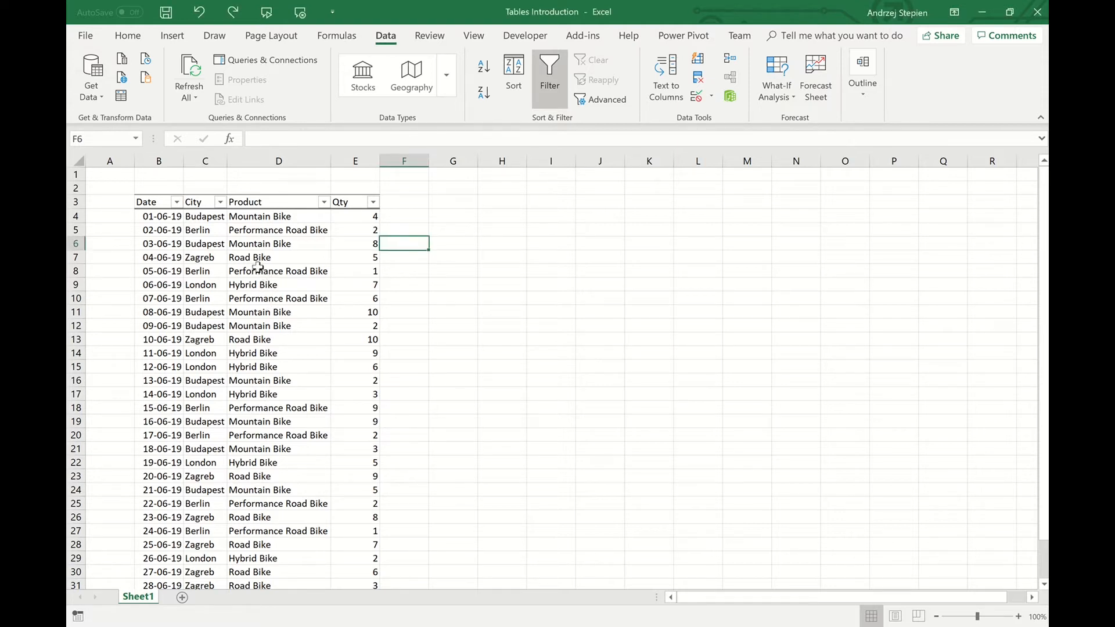
{"action": "left_click", "coordinate": [281, 202]}
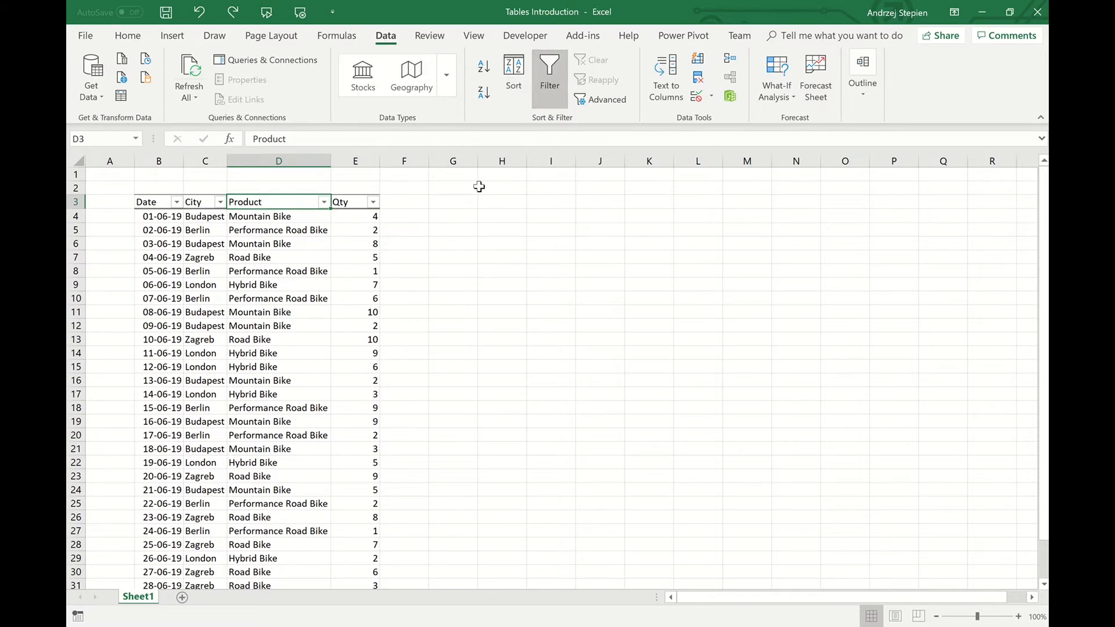
{"action": "key", "text": "ctrl+shift+l"}
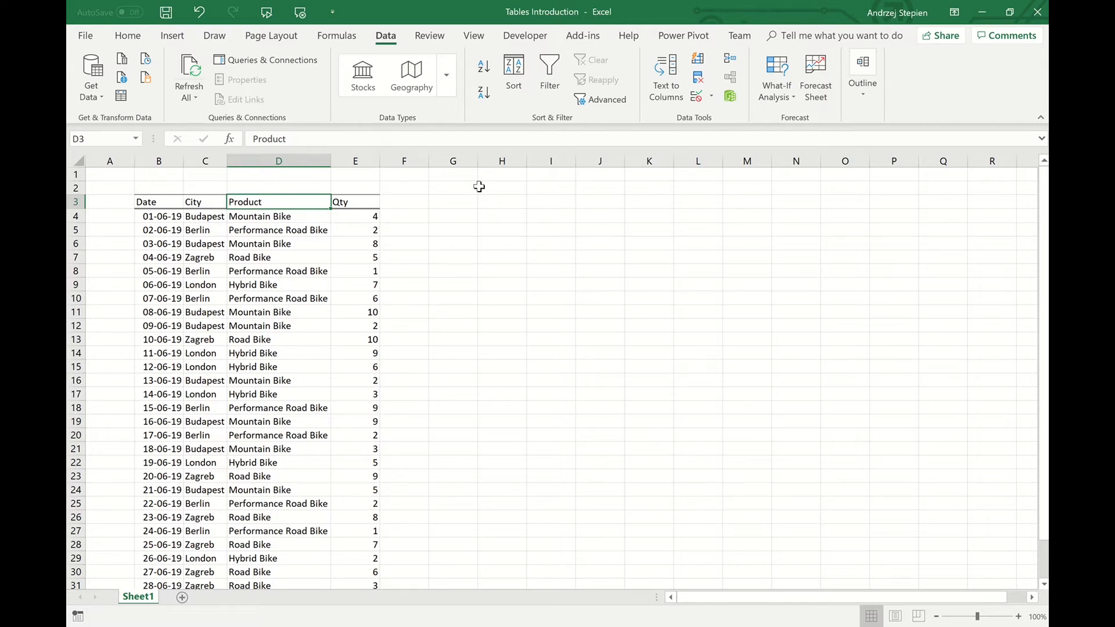
Step: Clear the formatting from the Date, City, Product and Qty header cells B3:E3
{"action": "left_click", "coordinate": [165, 203]}
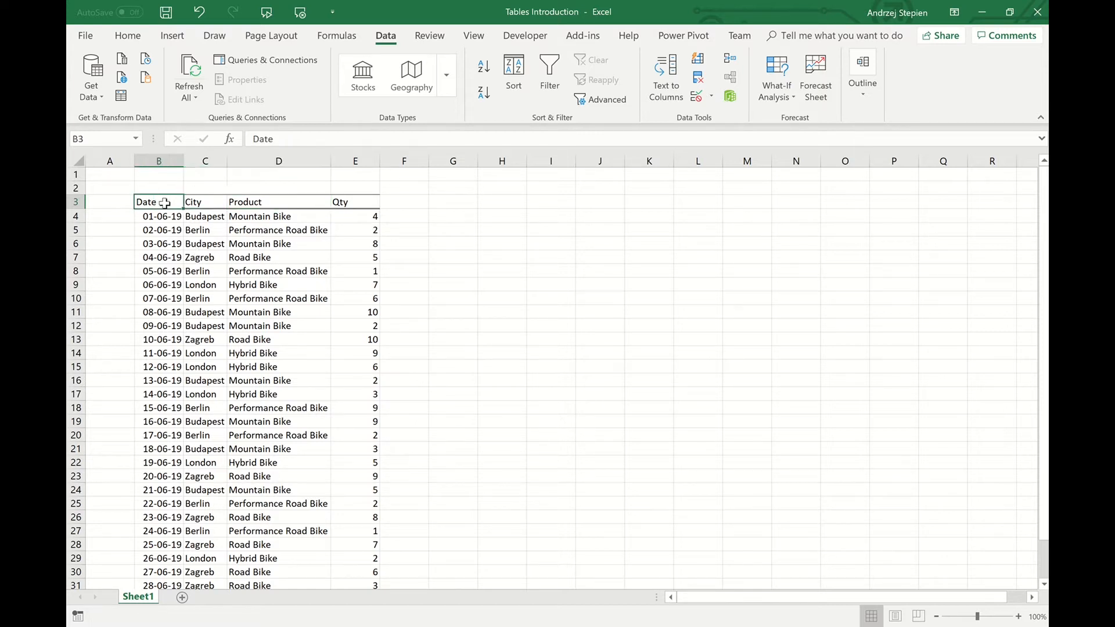
{"action": "left_click_drag", "start_coordinate": [165, 202], "coordinate": [334, 199]}
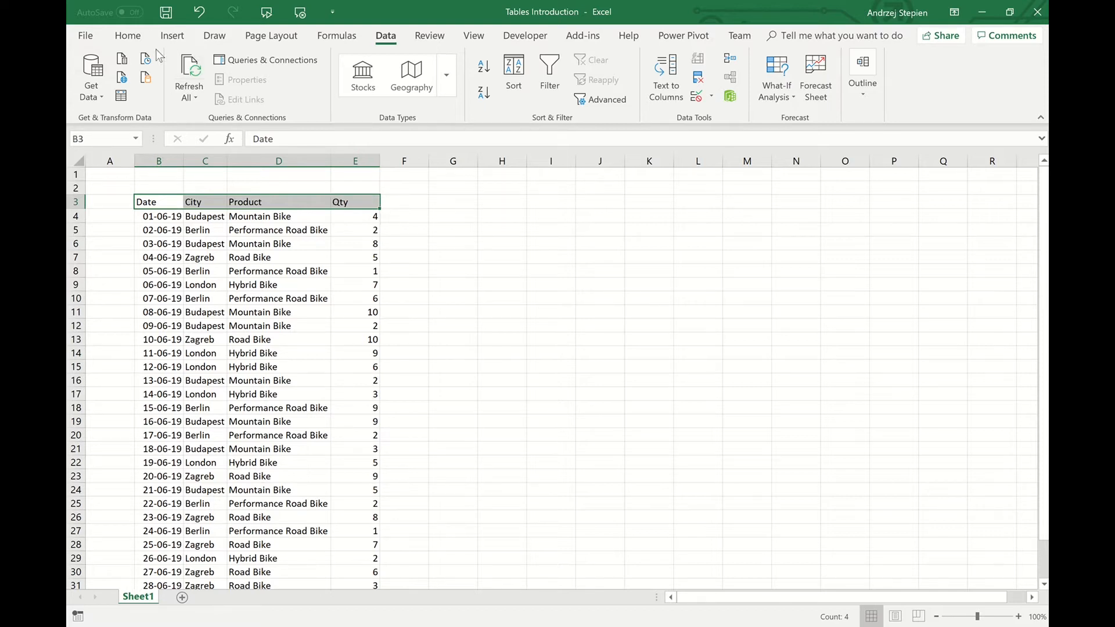
{"action": "left_click", "coordinate": [127, 35]}
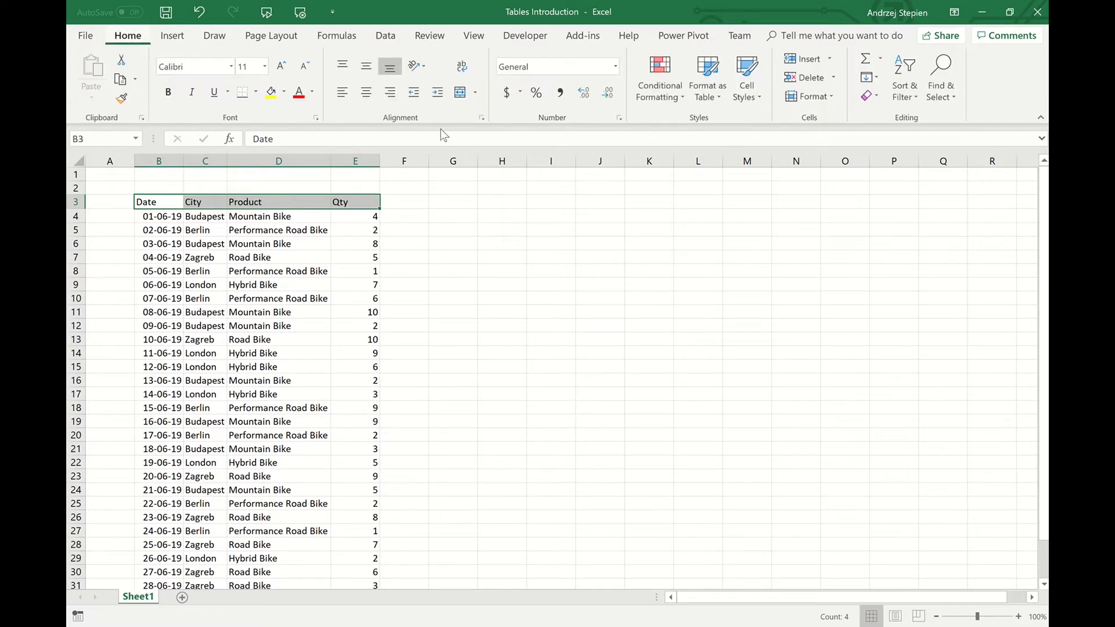
{"action": "left_click", "coordinate": [876, 102]}
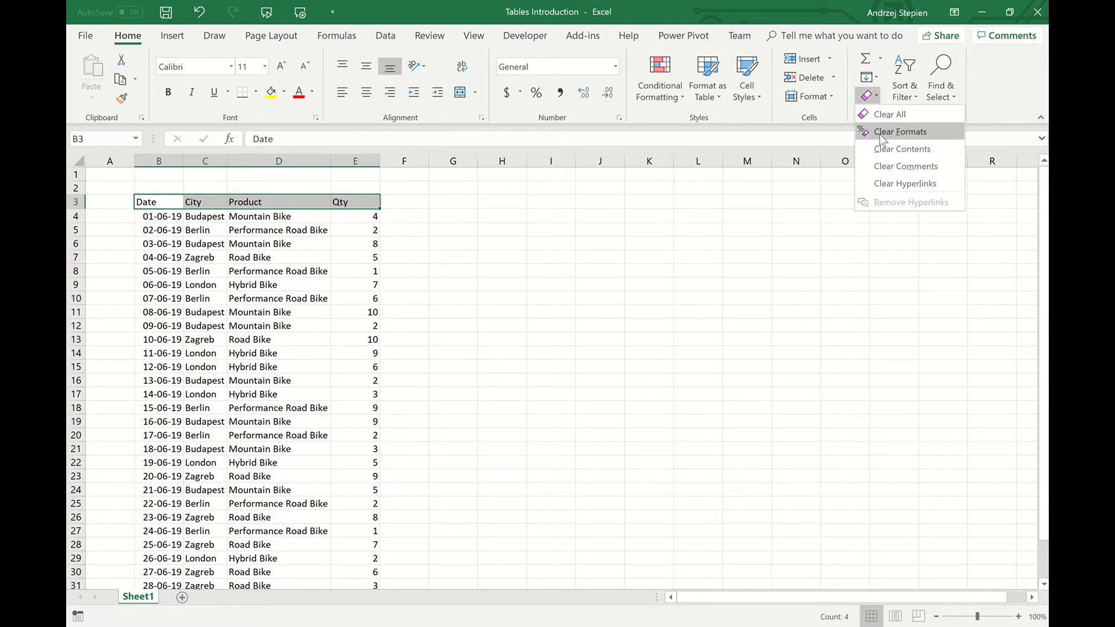
{"action": "left_click", "coordinate": [888, 132]}
{"action": "left_click", "coordinate": [423, 283]}
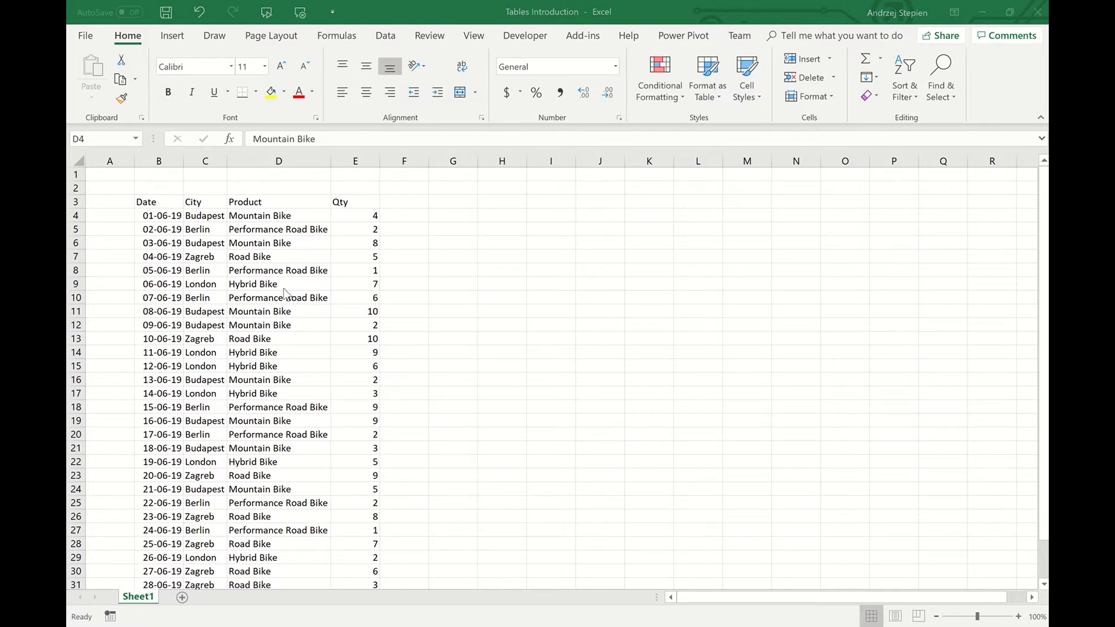
Step: Format the data range $B$3:$E$33 as a table with headers, using the blue style in the first row of the Medium group
{"action": "left_click", "coordinate": [249, 219]}
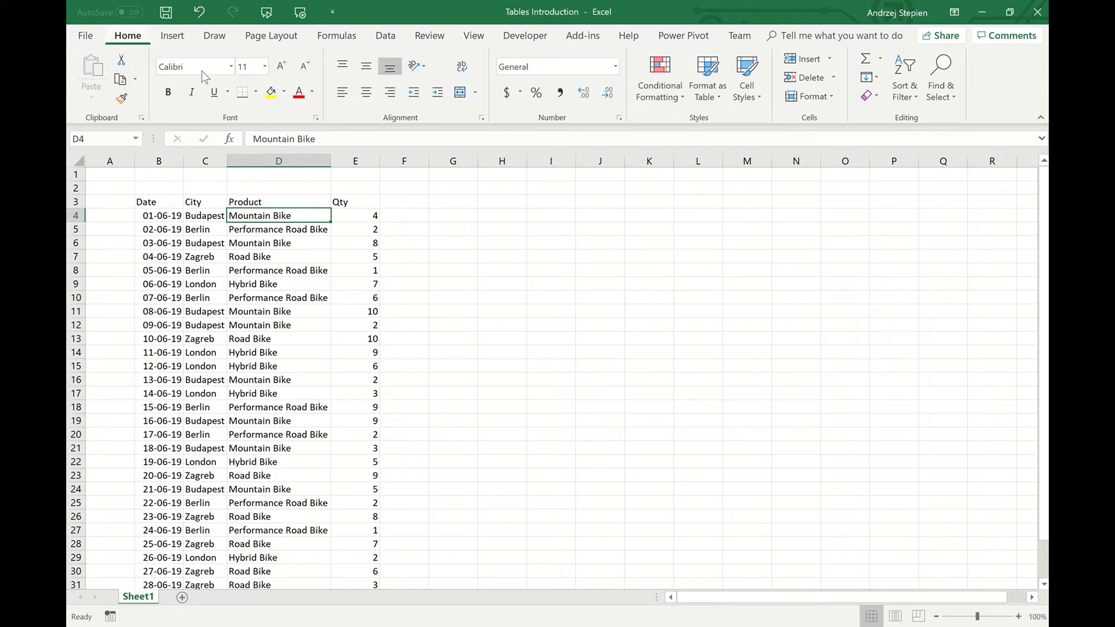
{"action": "left_click", "coordinate": [709, 95]}
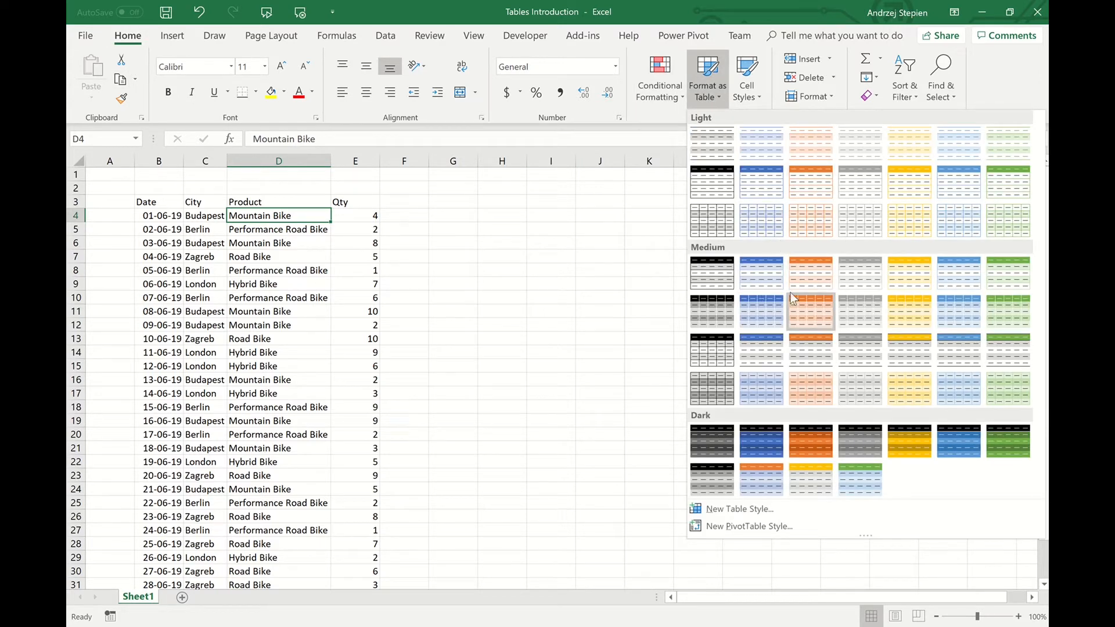
{"action": "left_click", "coordinate": [770, 280]}
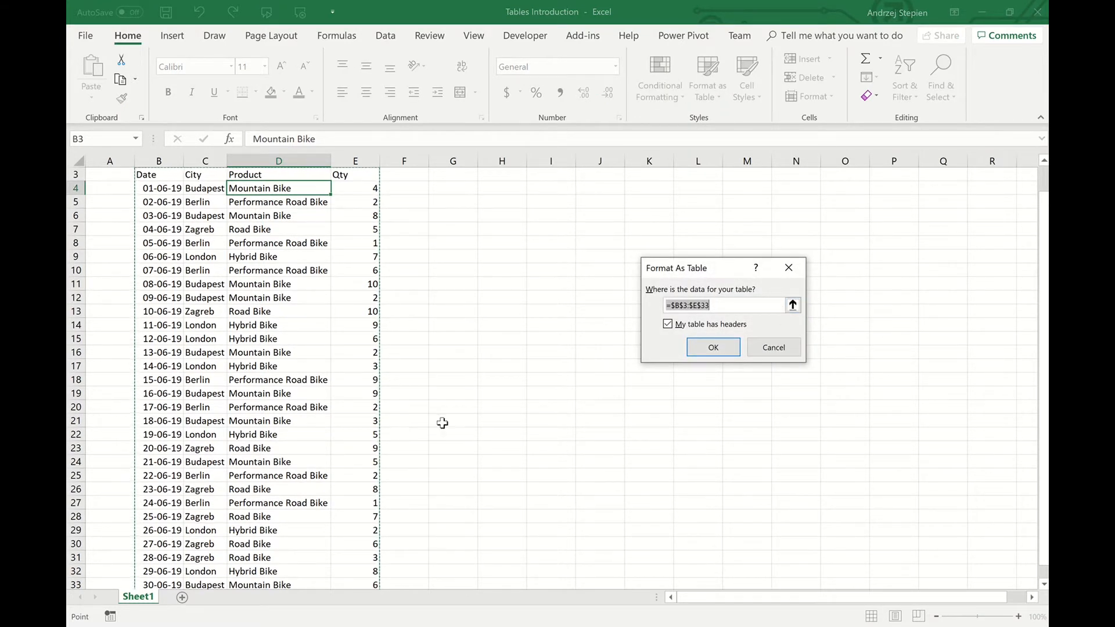
{"action": "scroll", "coordinate": [379, 455], "scroll_direction": "down", "scroll_amount": 2}
{"action": "scroll", "coordinate": [379, 454], "scroll_direction": "up", "scroll_amount": 1}
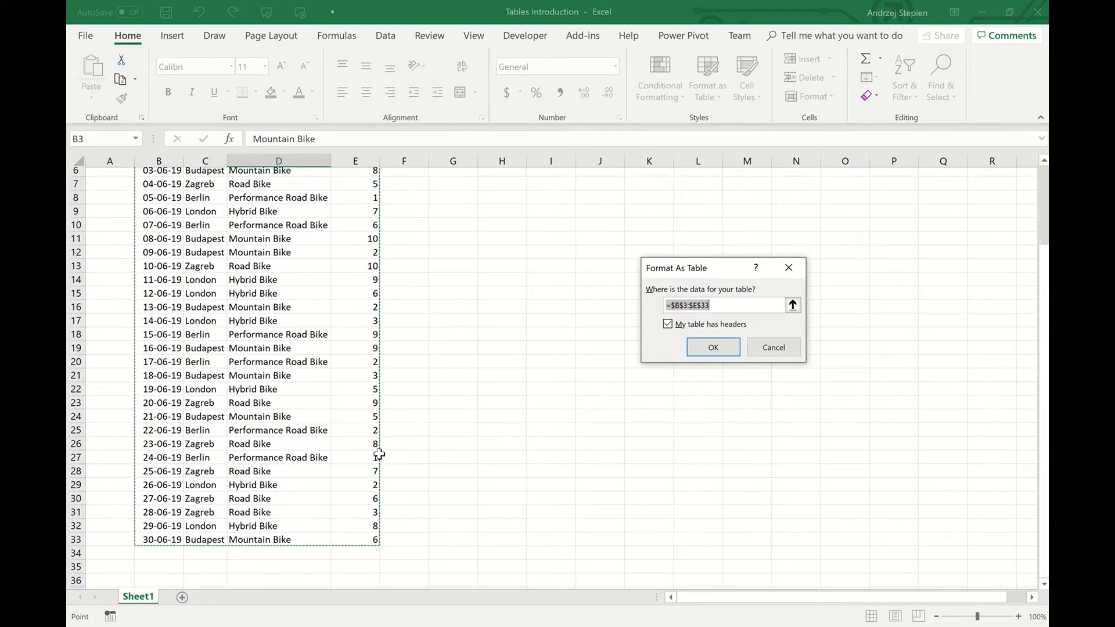
{"action": "scroll", "coordinate": [379, 455], "scroll_direction": "down", "scroll_amount": 1}
{"action": "scroll", "coordinate": [378, 455], "scroll_direction": "up", "scroll_amount": 2}
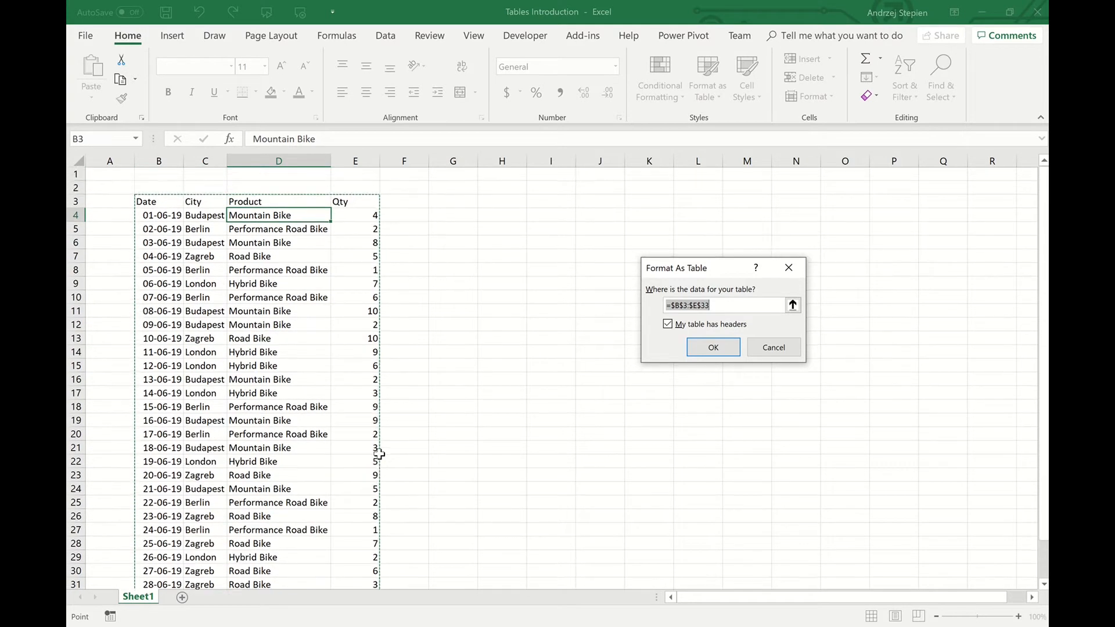
{"action": "scroll", "coordinate": [379, 454], "scroll_direction": "down", "scroll_amount": 2}
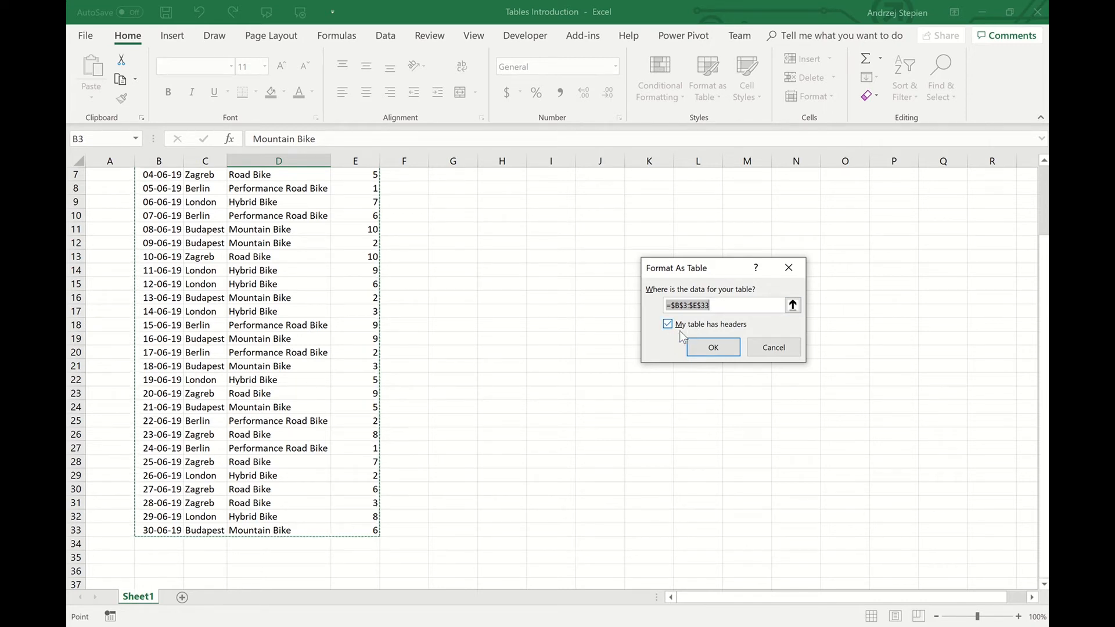
{"action": "scroll", "coordinate": [597, 258], "scroll_direction": "up", "scroll_amount": 2}
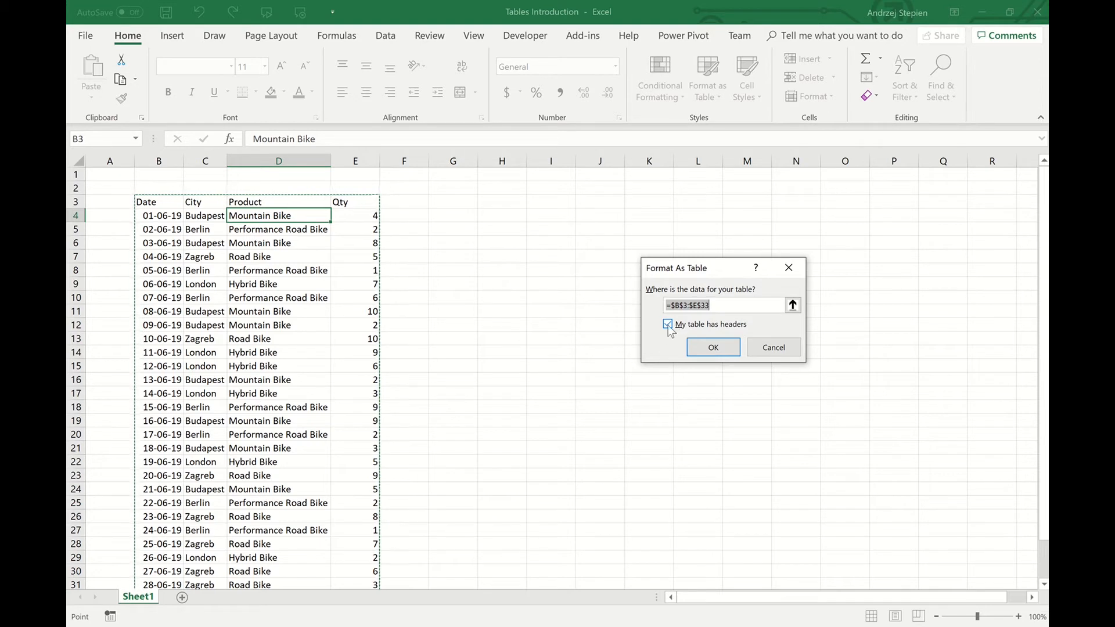
{"action": "left_click", "coordinate": [714, 348]}
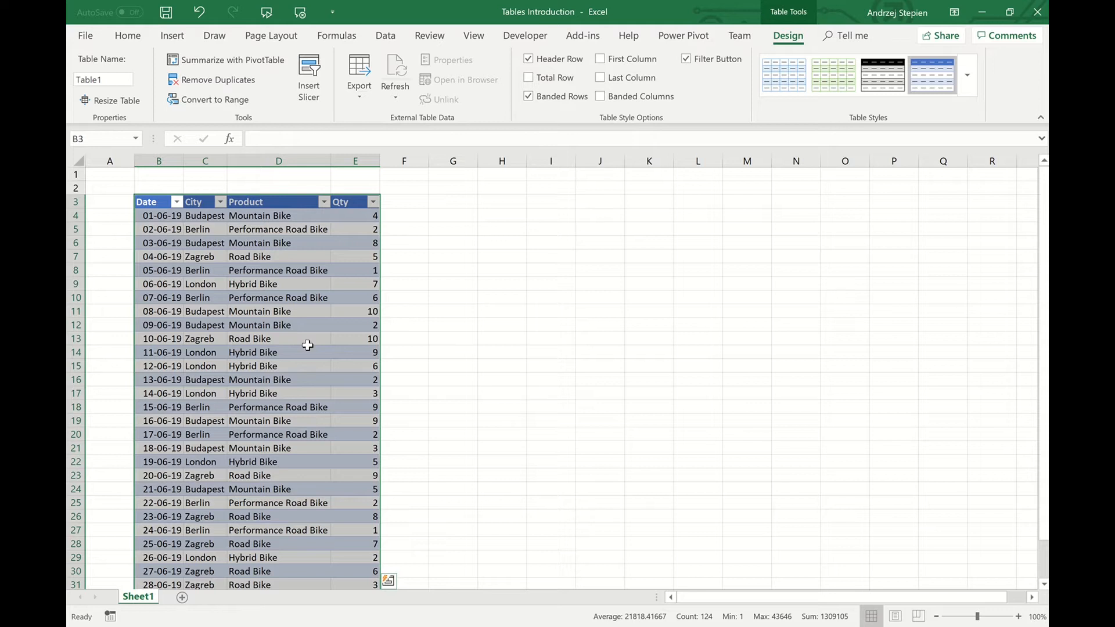
Step: Undo the table formatting of the sales data
{"action": "left_click", "coordinate": [455, 284]}
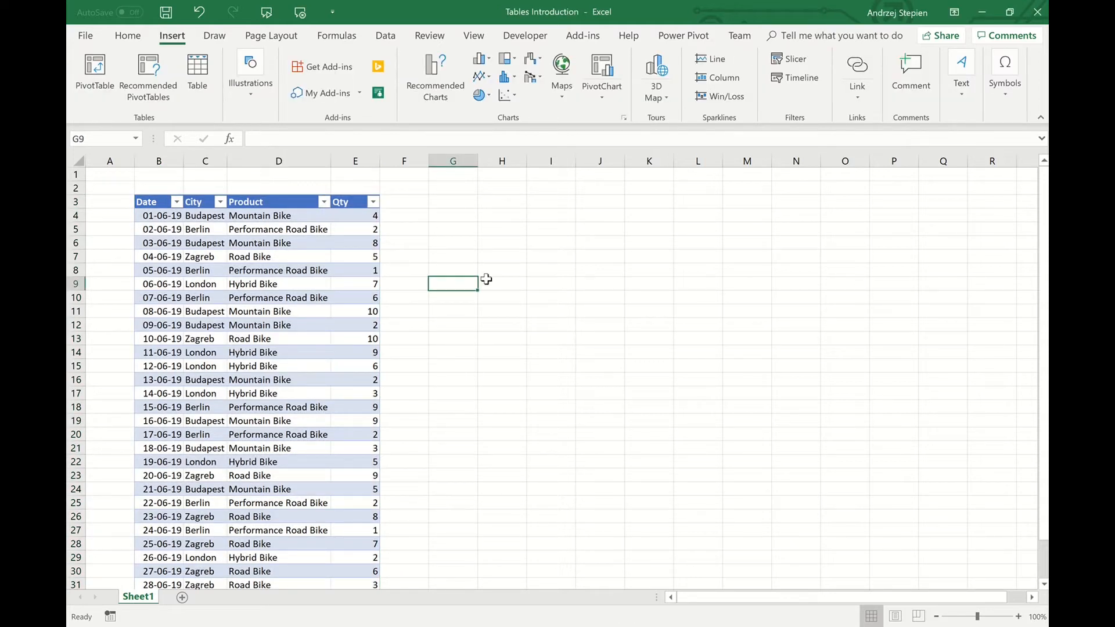
{"action": "key", "text": "ctrl+z"}
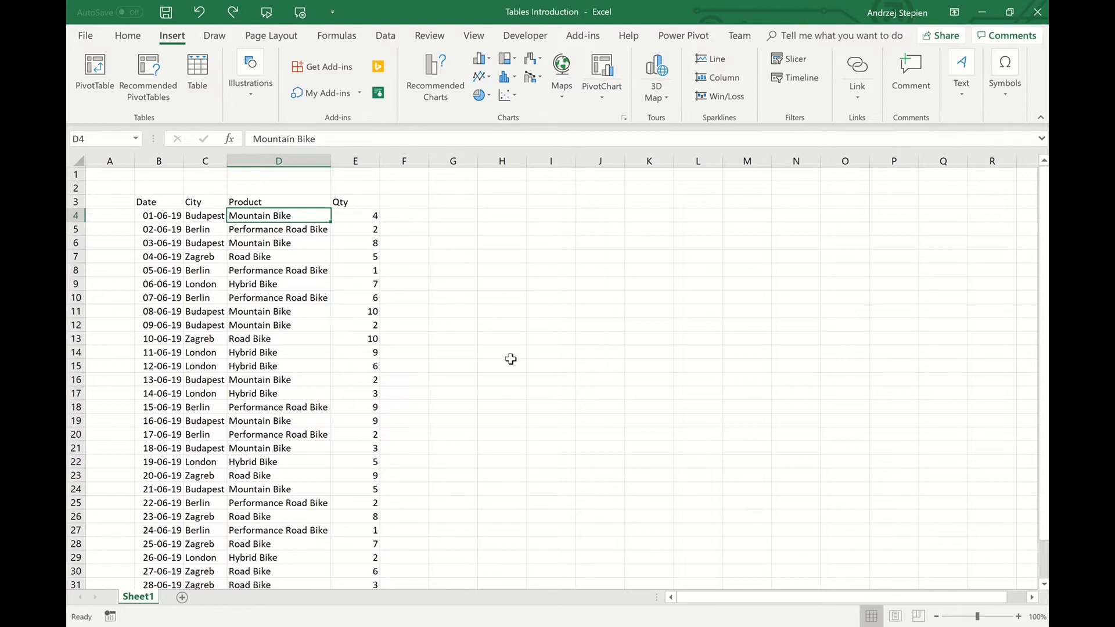
Step: Create a table with headers from the data range $B$3:$E$33
{"action": "key", "text": "ctrl+t"}
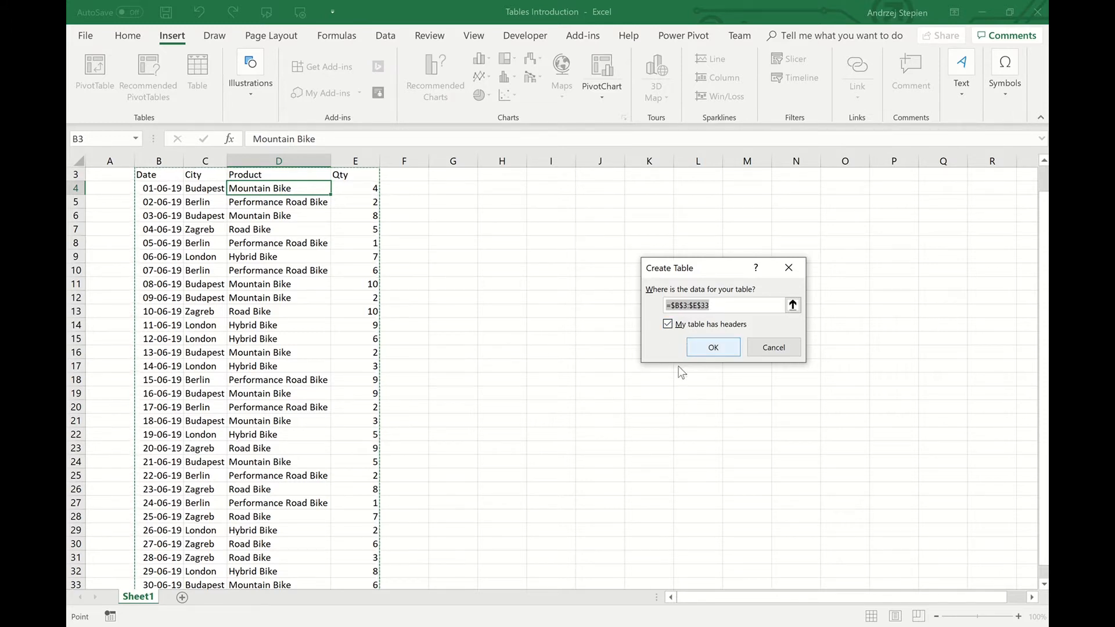
{"action": "left_click", "coordinate": [719, 346]}
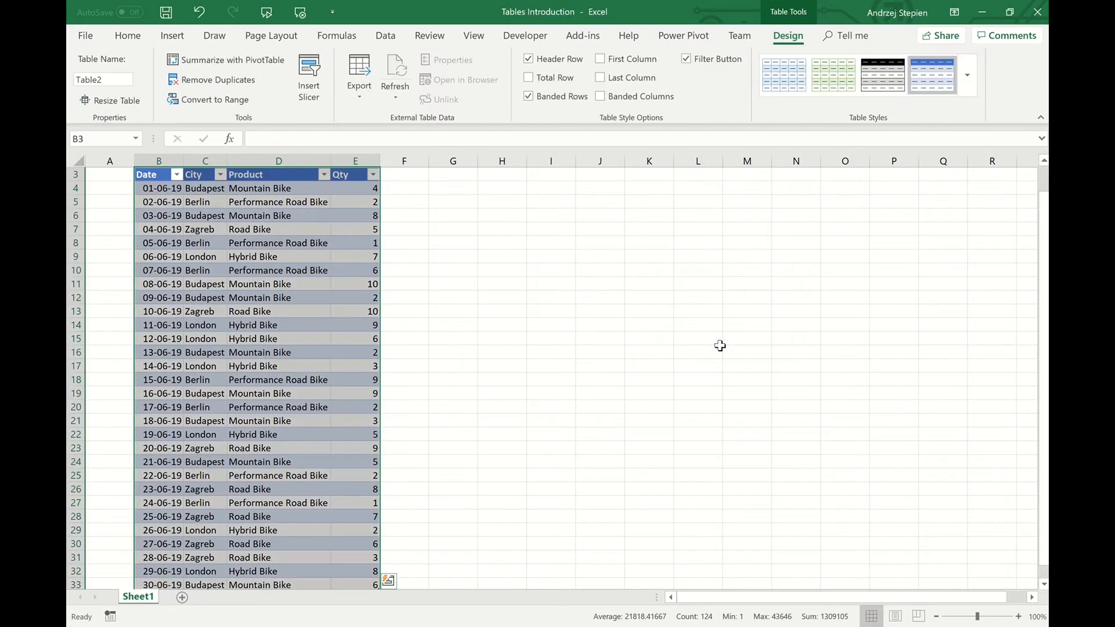
{"action": "scroll", "coordinate": [581, 325], "scroll_direction": "up", "scroll_amount": 1}
{"action": "left_click", "coordinate": [485, 308]}
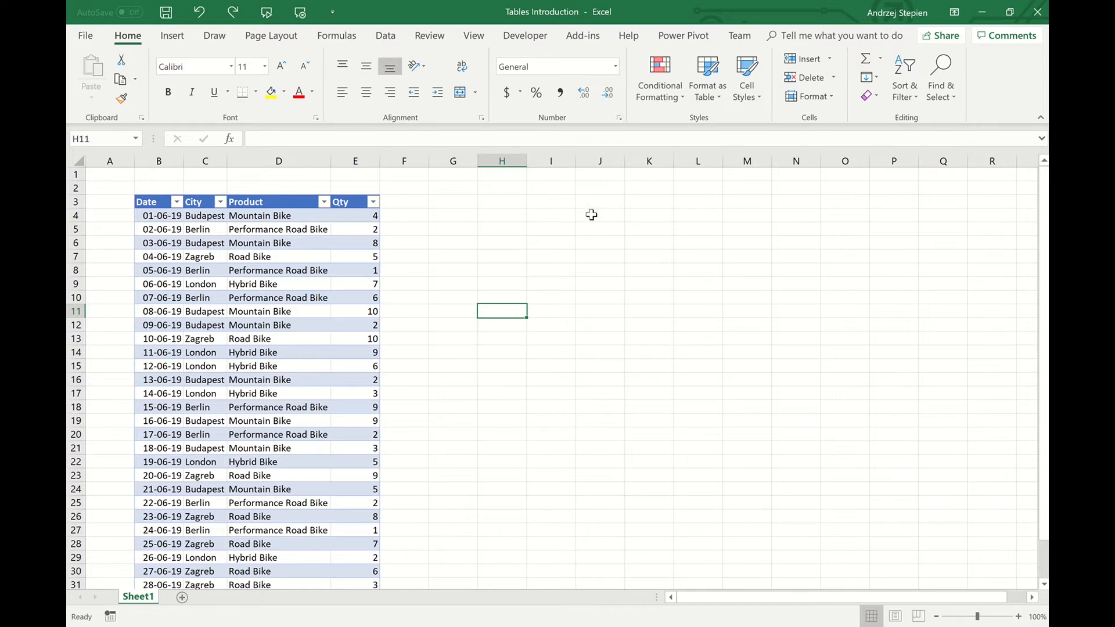
Step: Rename the sales data table as tblSales
{"action": "left_click", "coordinate": [300, 294]}
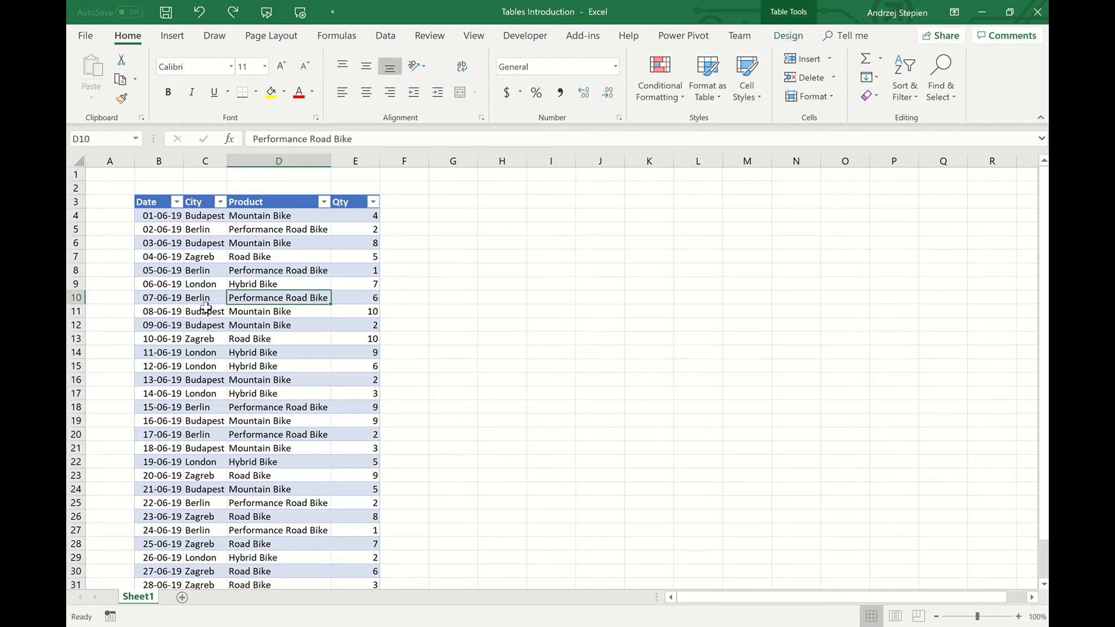
{"action": "left_click", "coordinate": [799, 46]}
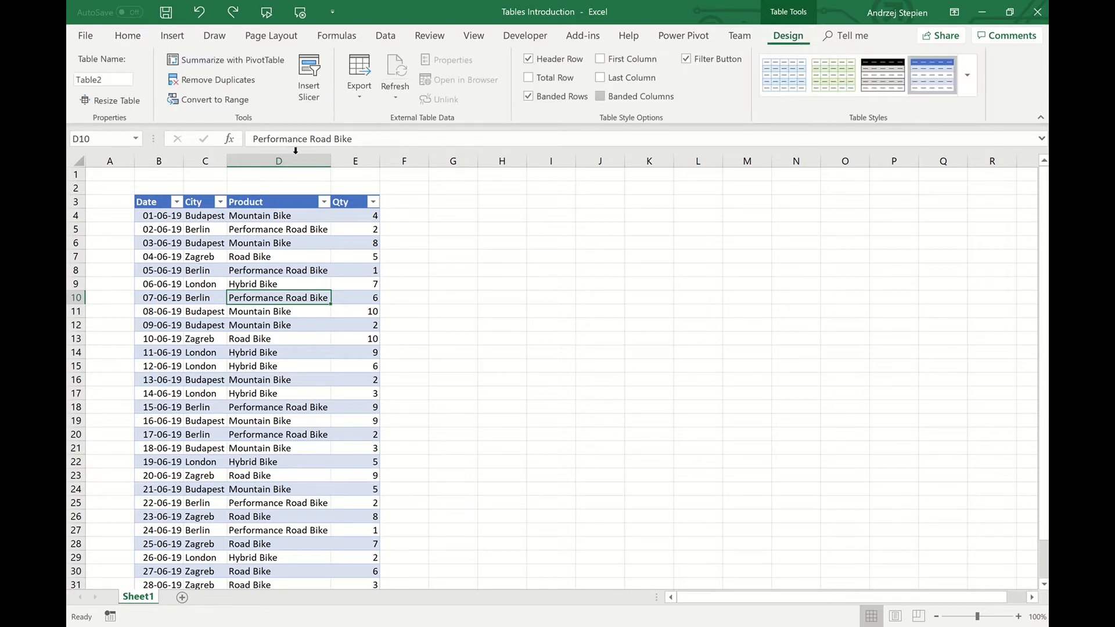
{"action": "left_click", "coordinate": [119, 79]}
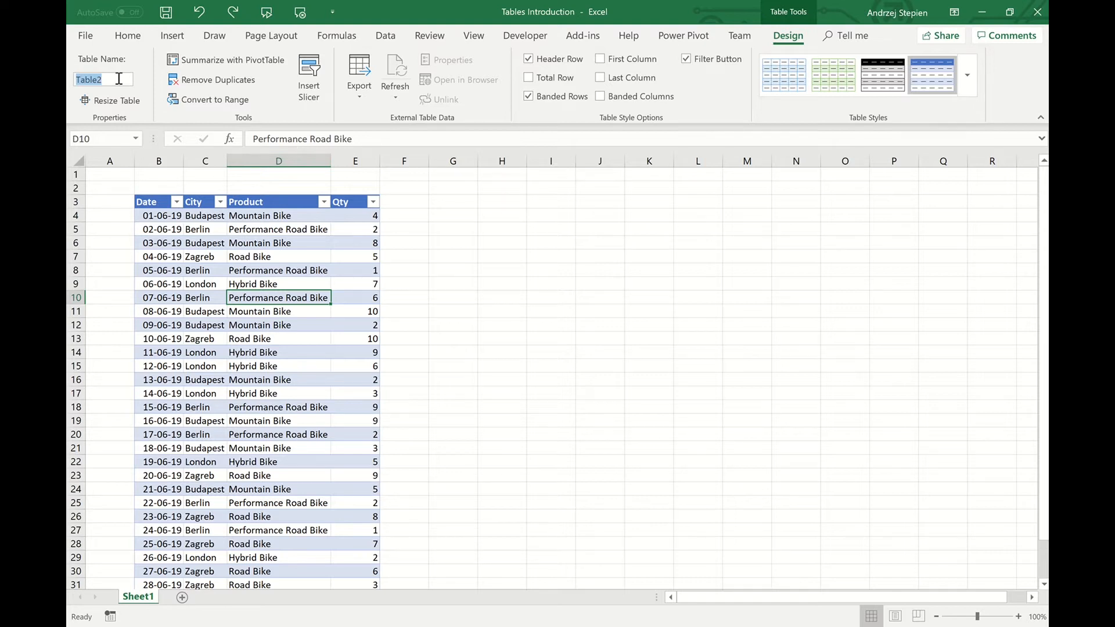
{"action": "type", "text": "tblSales"}
{"action": "key", "text": "Return"}
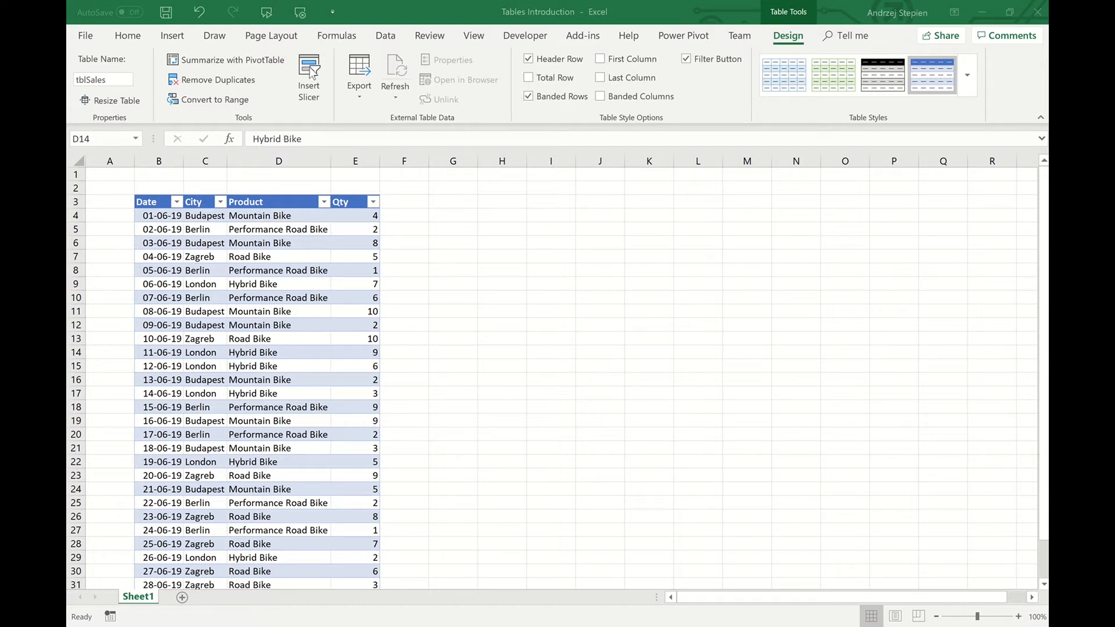
Step: Insert slicers for the table's Date, City, Product and Qty fields
{"action": "left_click", "coordinate": [311, 75]}
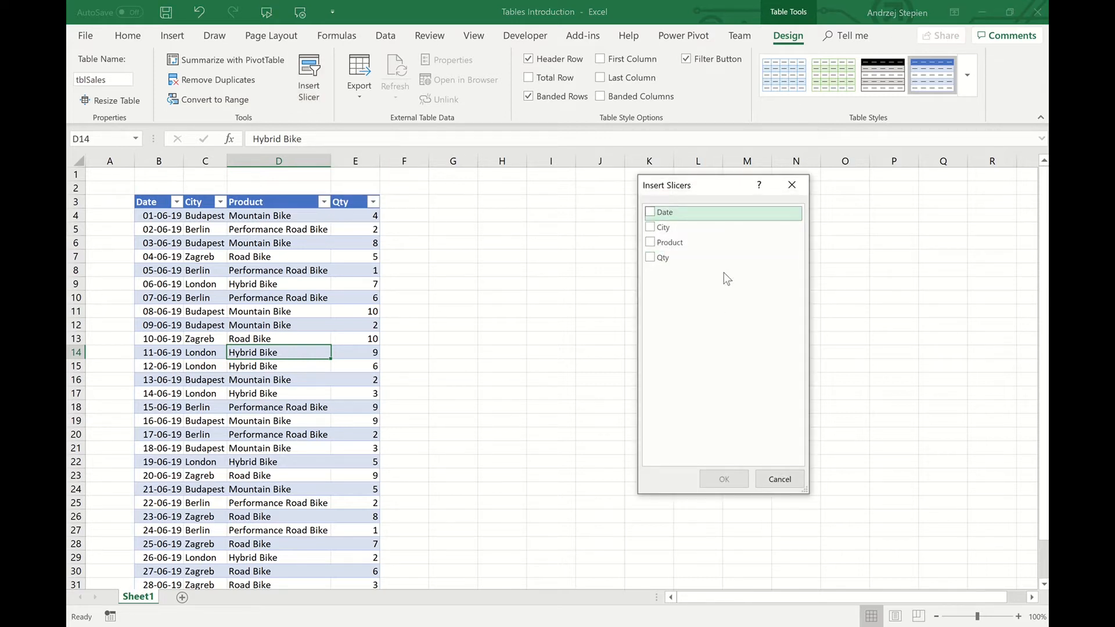
{"action": "left_click", "coordinate": [650, 212]}
{"action": "left_click", "coordinate": [651, 226]}
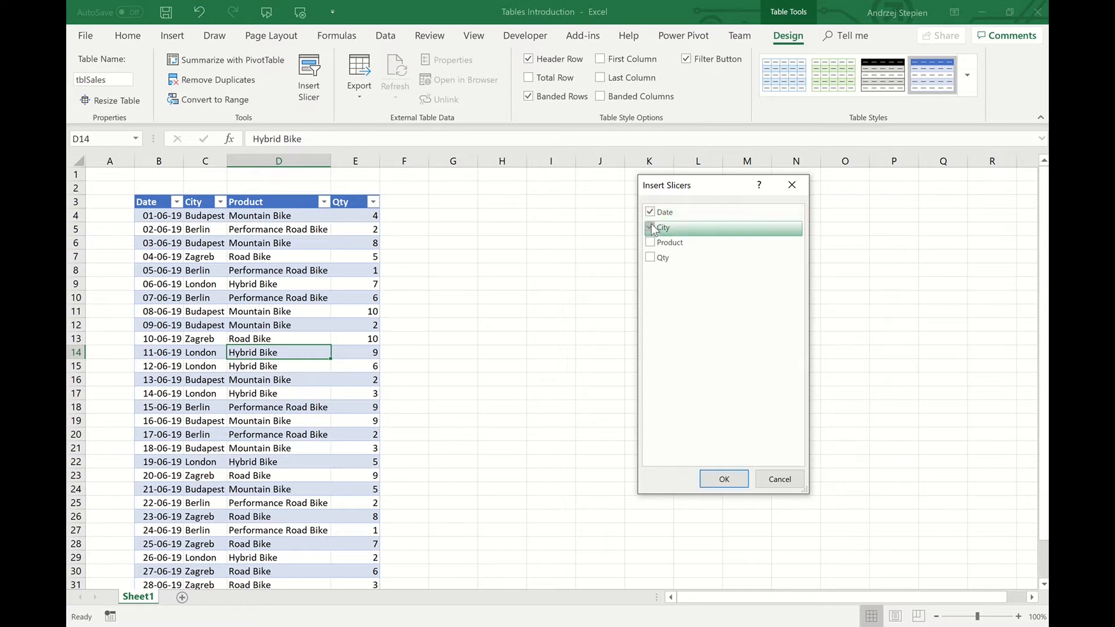
{"action": "left_click", "coordinate": [650, 242]}
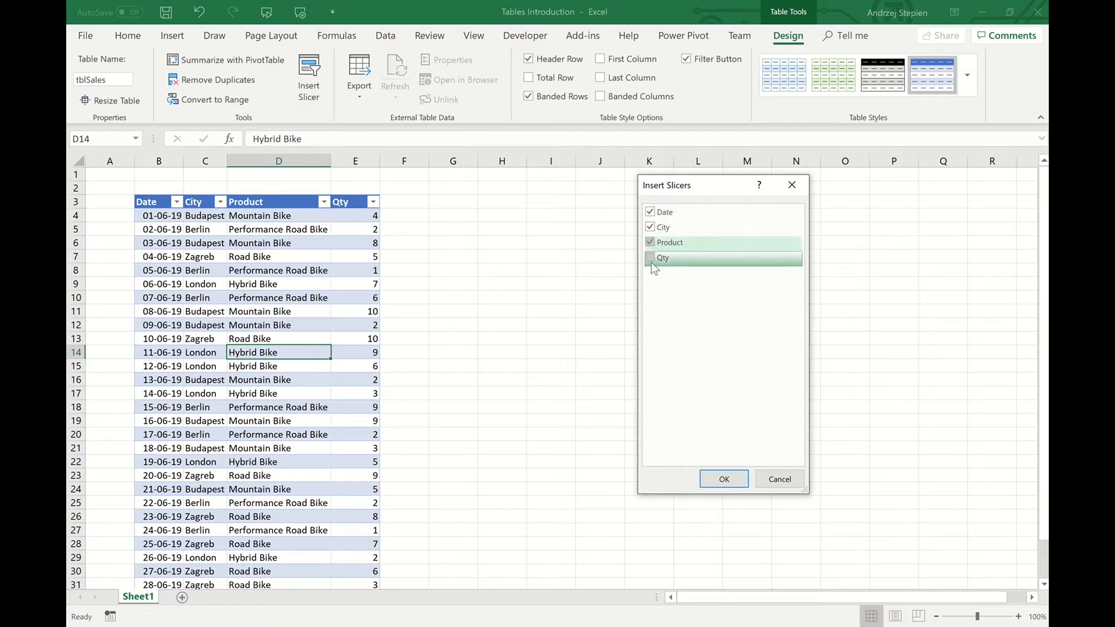
{"action": "left_click", "coordinate": [650, 259]}
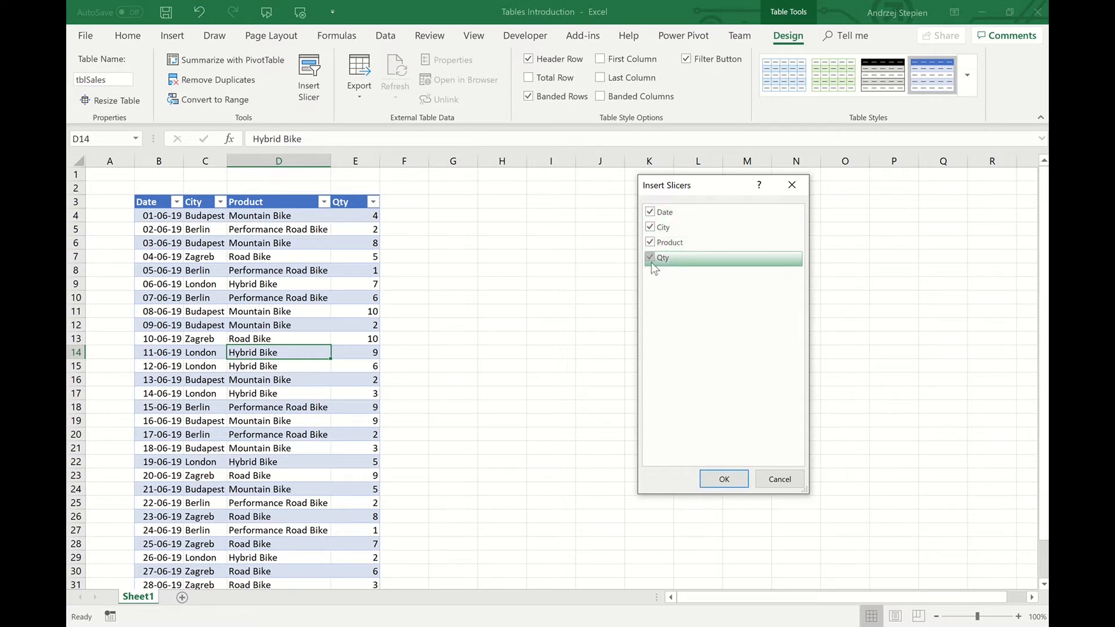
{"action": "left_click", "coordinate": [732, 482]}
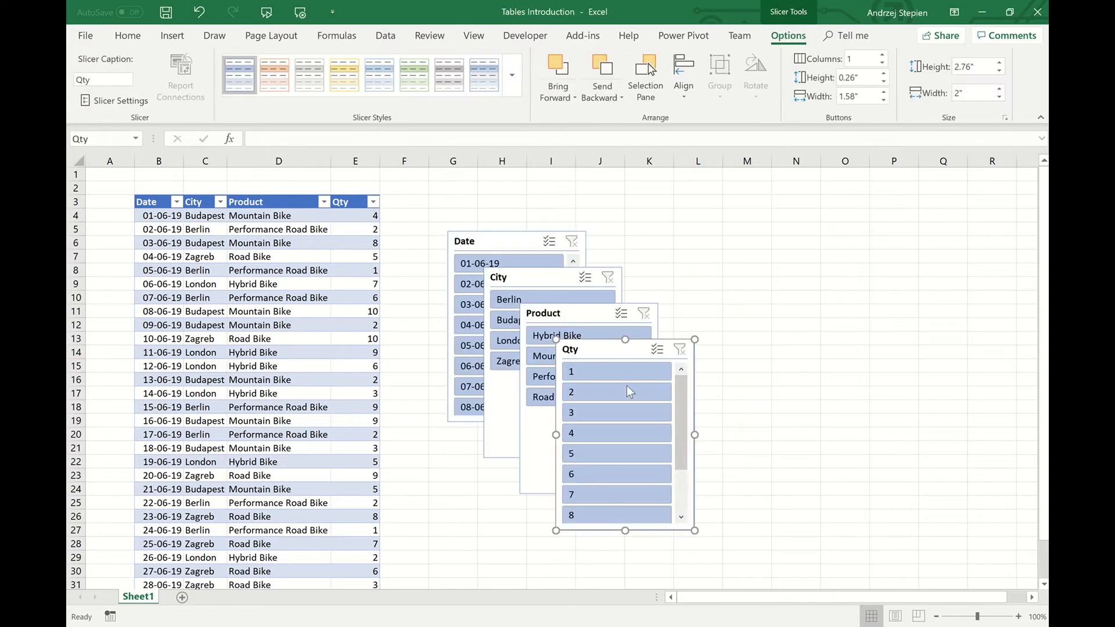
Step: Spread out the overlapping slicers, moving Qty and Product to the right of Date and City below them
{"action": "left_click_drag", "start_coordinate": [597, 348], "coordinate": [827, 277]}
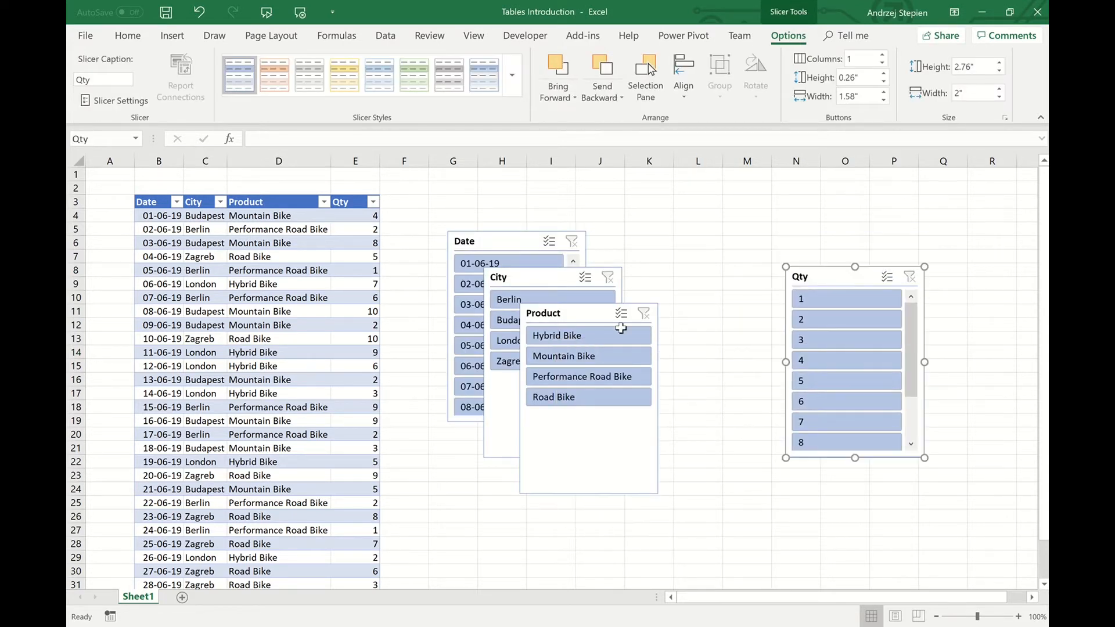
{"action": "left_click_drag", "start_coordinate": [590, 311], "coordinate": [698, 221]}
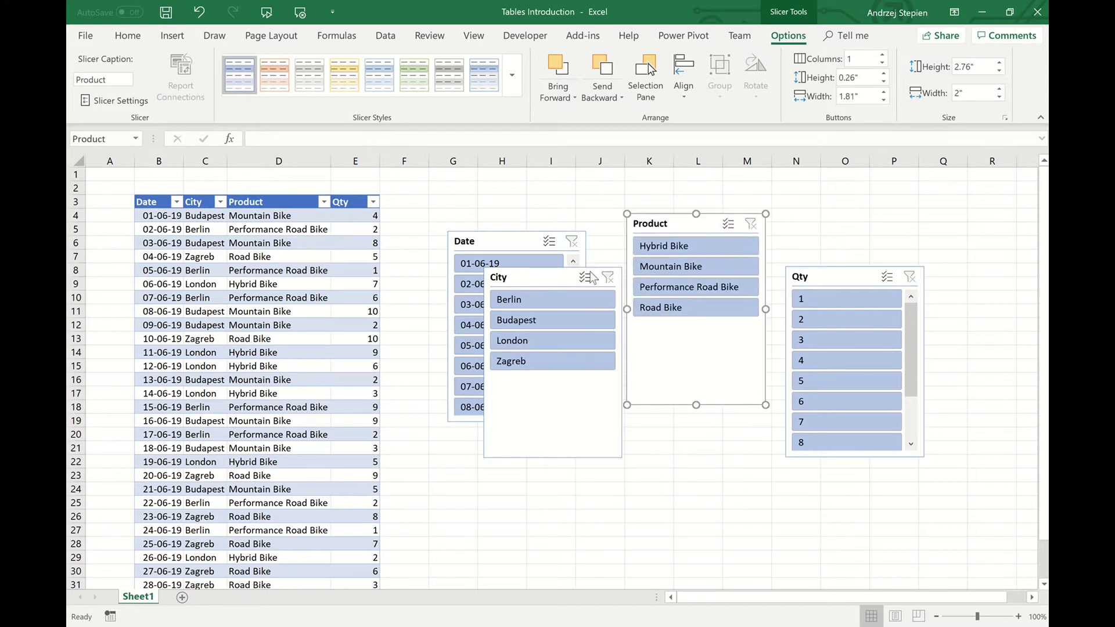
{"action": "left_click_drag", "start_coordinate": [572, 282], "coordinate": [653, 438]}
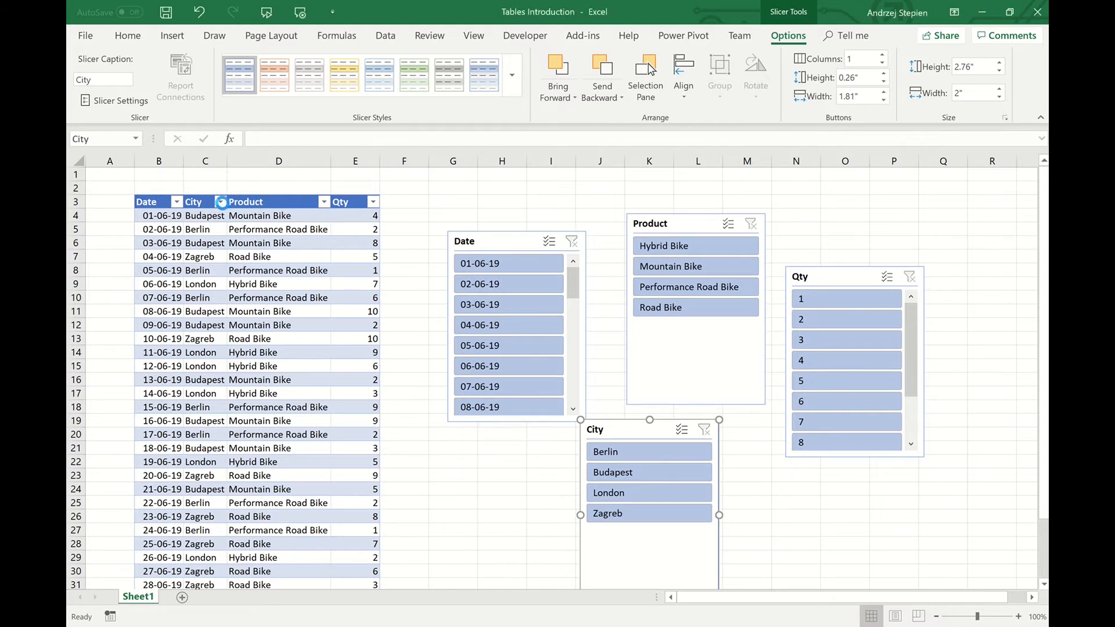
{"action": "left_click", "coordinate": [222, 203]}
{"action": "left_click", "coordinate": [106, 340]}
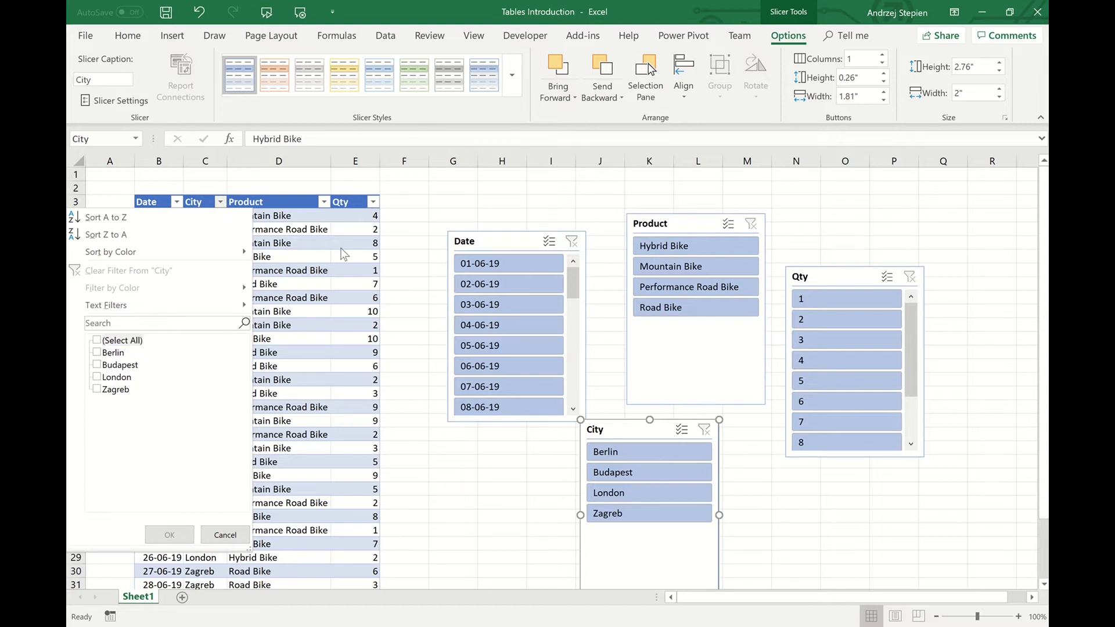
{"action": "key", "text": "Escape"}
{"action": "key", "text": "Escape"}
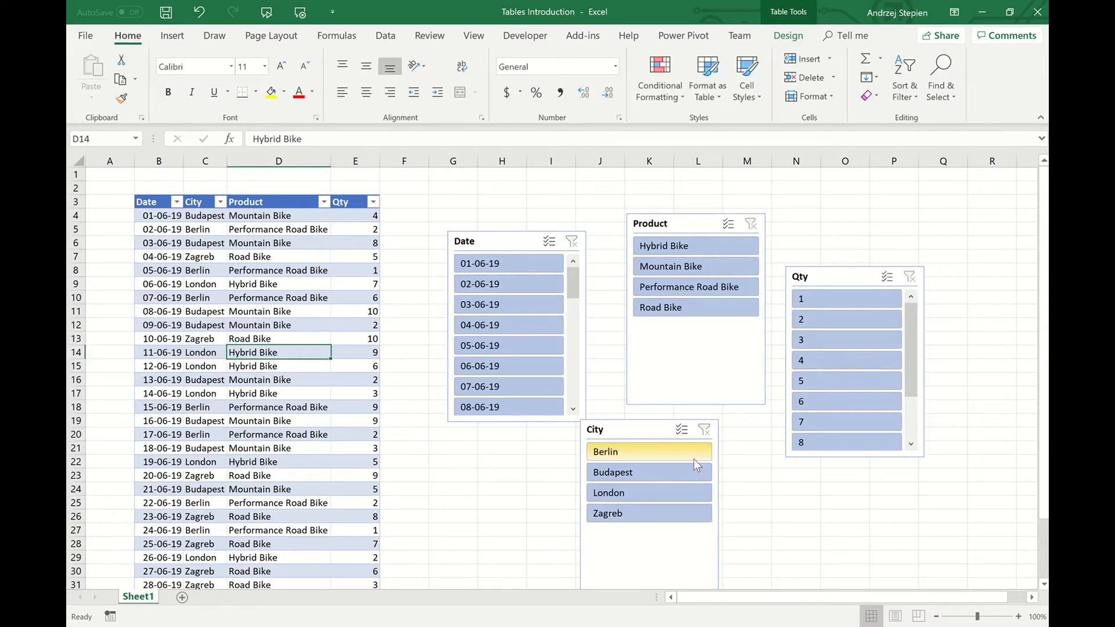
Step: Filter the table with the slicers by city Berlin and products Mountain Bike and Performance Road Bike, and clear both filters
{"action": "left_click", "coordinate": [695, 451]}
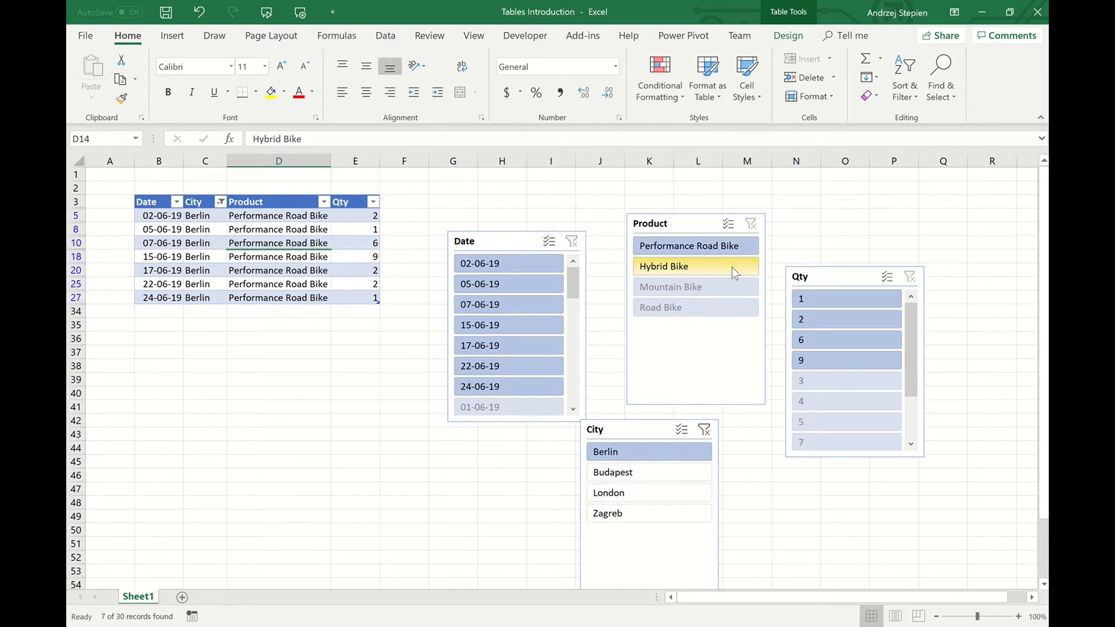
{"action": "left_click", "coordinate": [714, 292]}
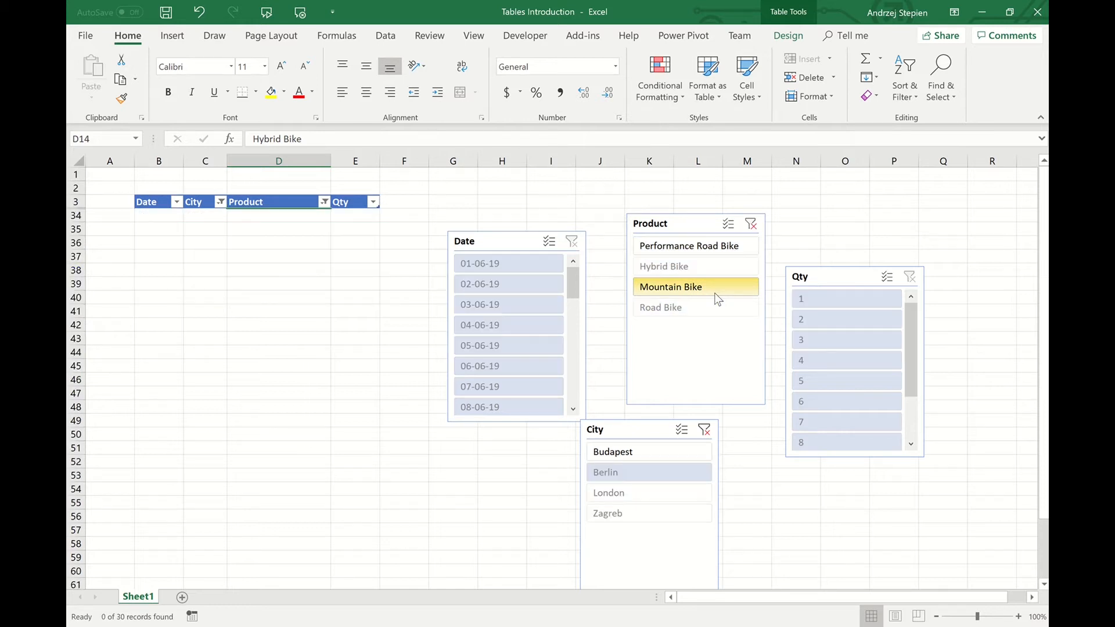
{"action": "left_click", "coordinate": [731, 250]}
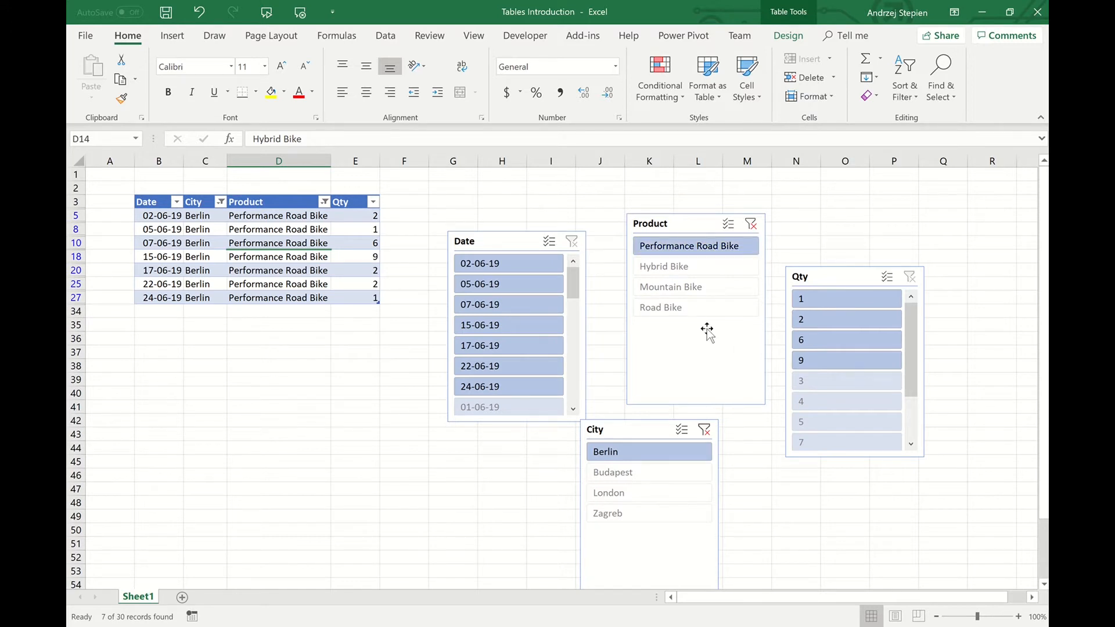
{"action": "left_click", "coordinate": [750, 224]}
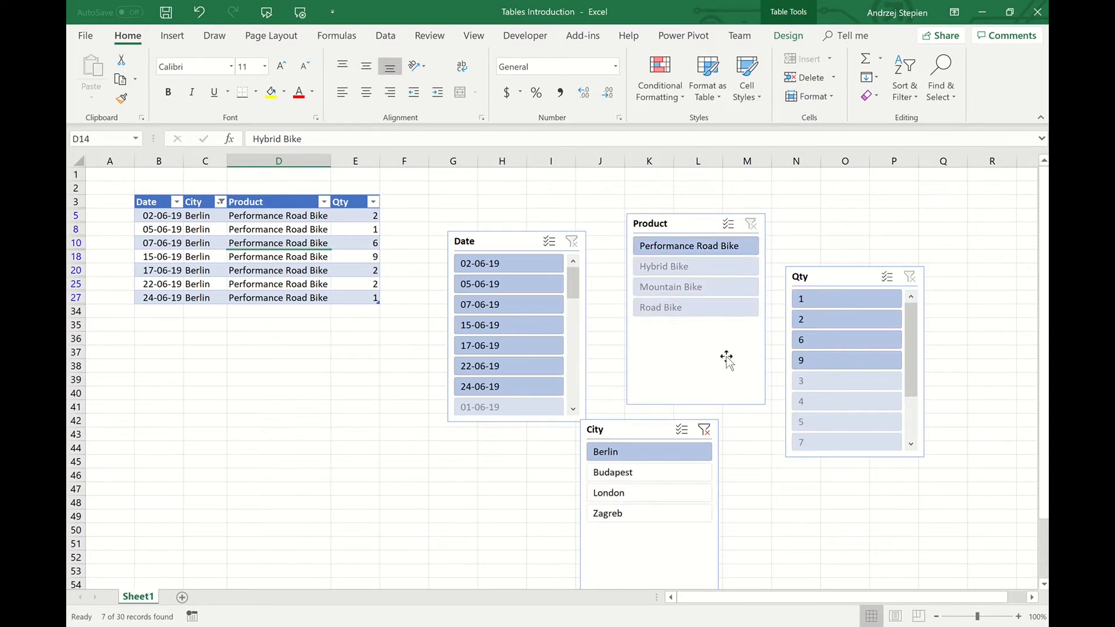
{"action": "left_click", "coordinate": [705, 431]}
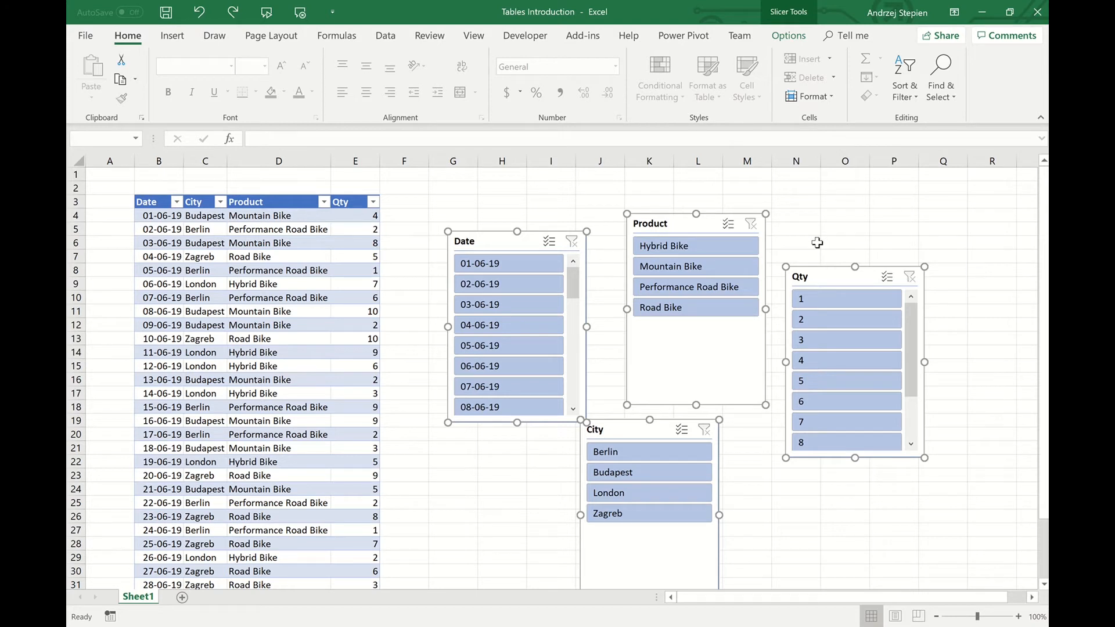
Step: Delete all four slicers from the sheet and display the design options for the sales table
{"action": "key", "text": "Delete"}
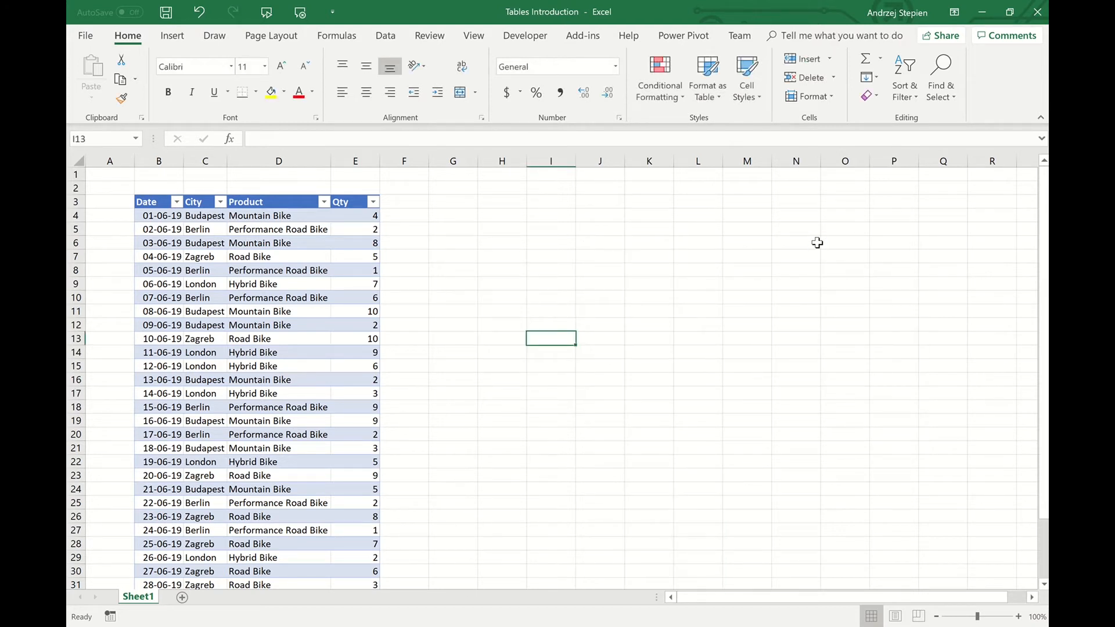
{"action": "left_click", "coordinate": [277, 322]}
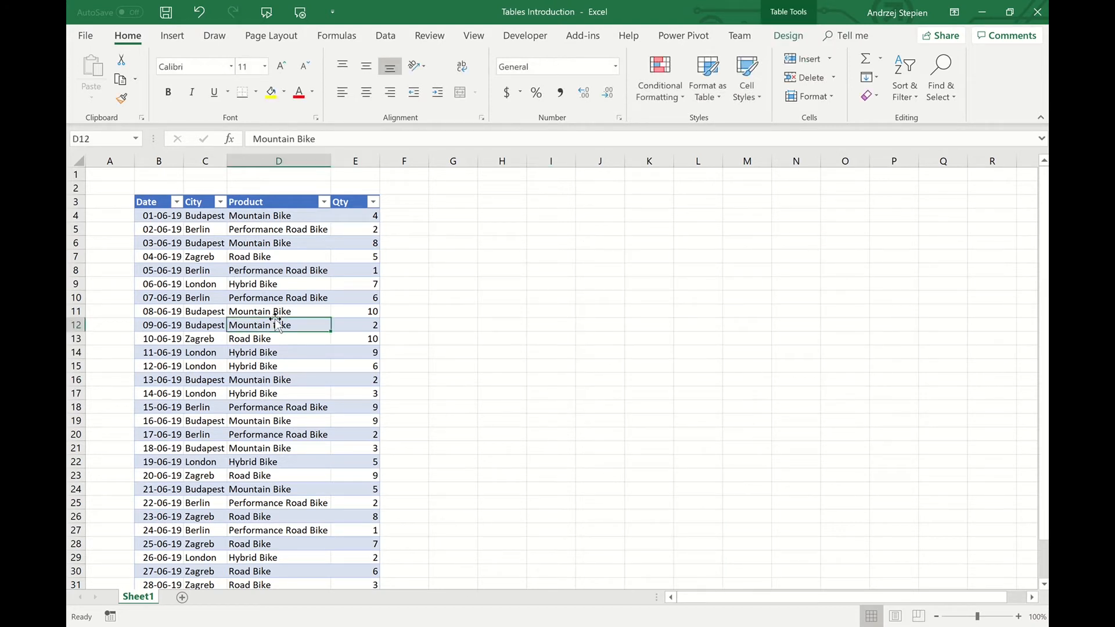
{"action": "left_click", "coordinate": [806, 35]}
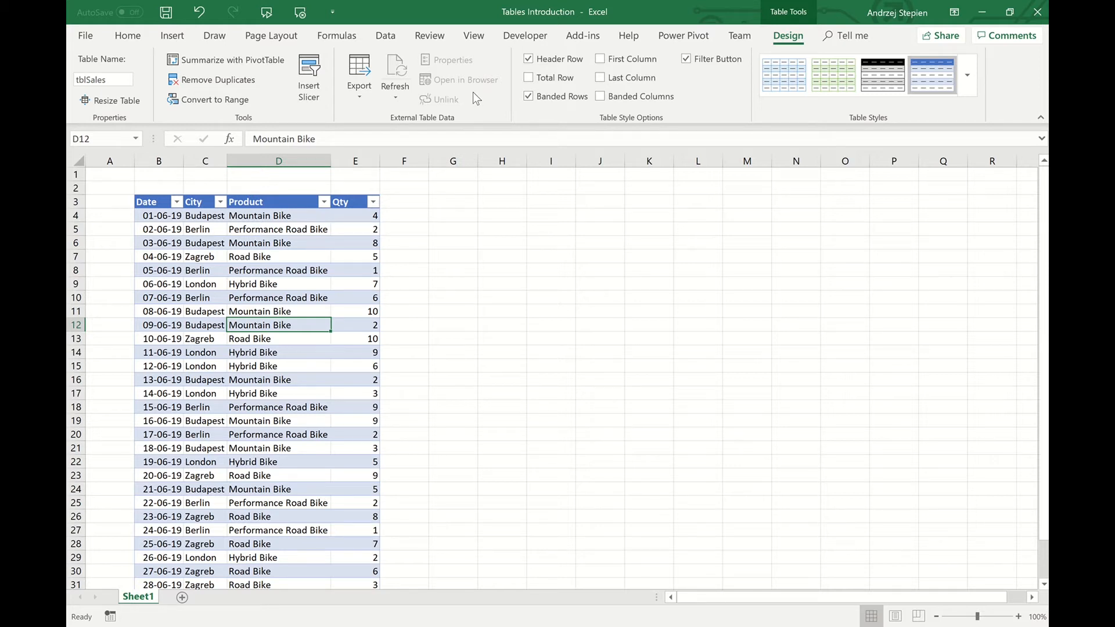
{"action": "left_click", "coordinate": [364, 88]}
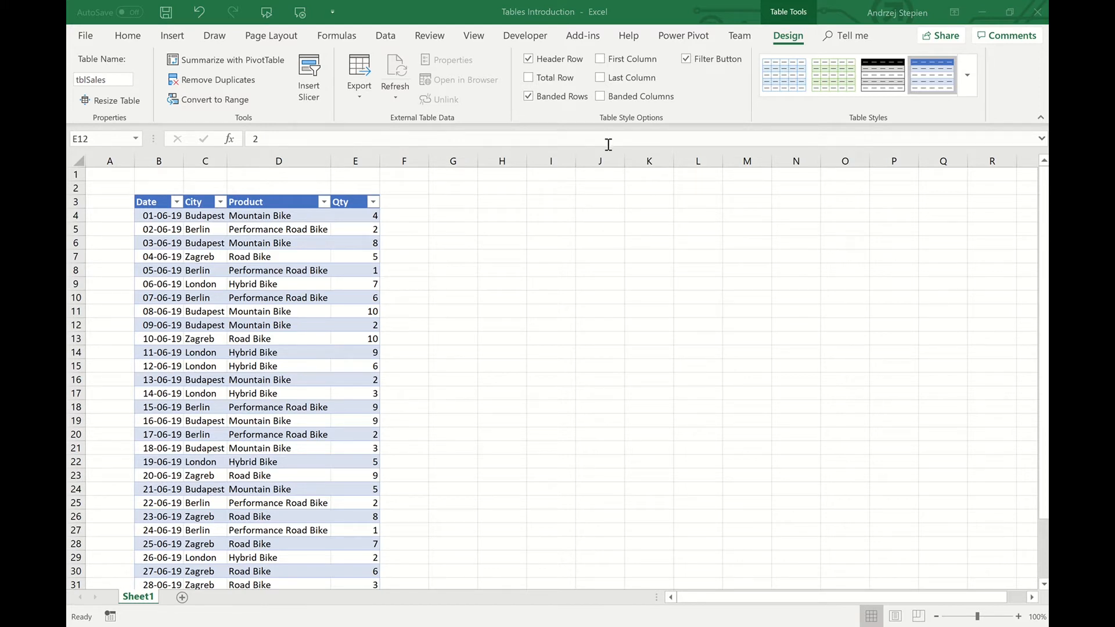
Step: Hide the sales table's header row and show it again
{"action": "left_click", "coordinate": [530, 59]}
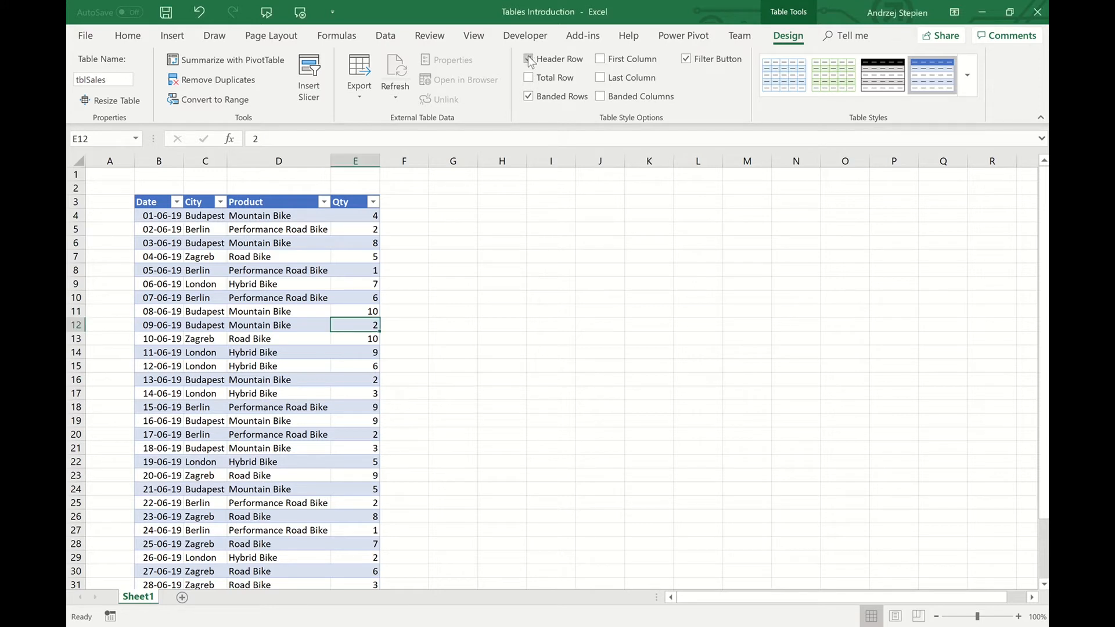
{"action": "left_click", "coordinate": [529, 59]}
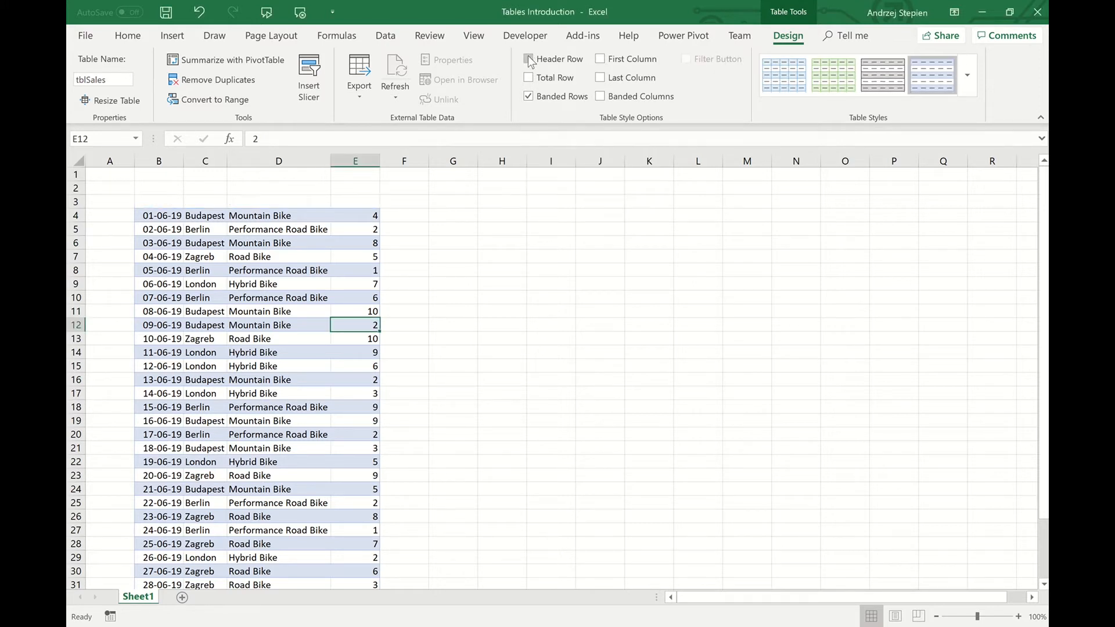
{"action": "left_click", "coordinate": [530, 59]}
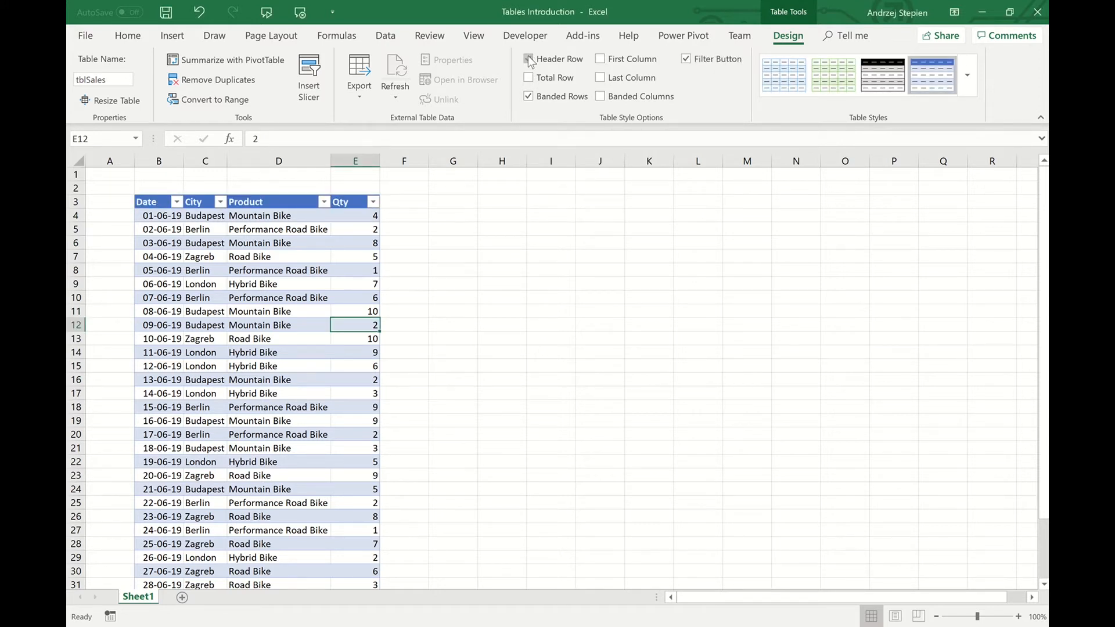
Step: Try the table's First Column emphasis and hidden filter buttons, returning both options to their original settings
{"action": "left_click", "coordinate": [601, 59]}
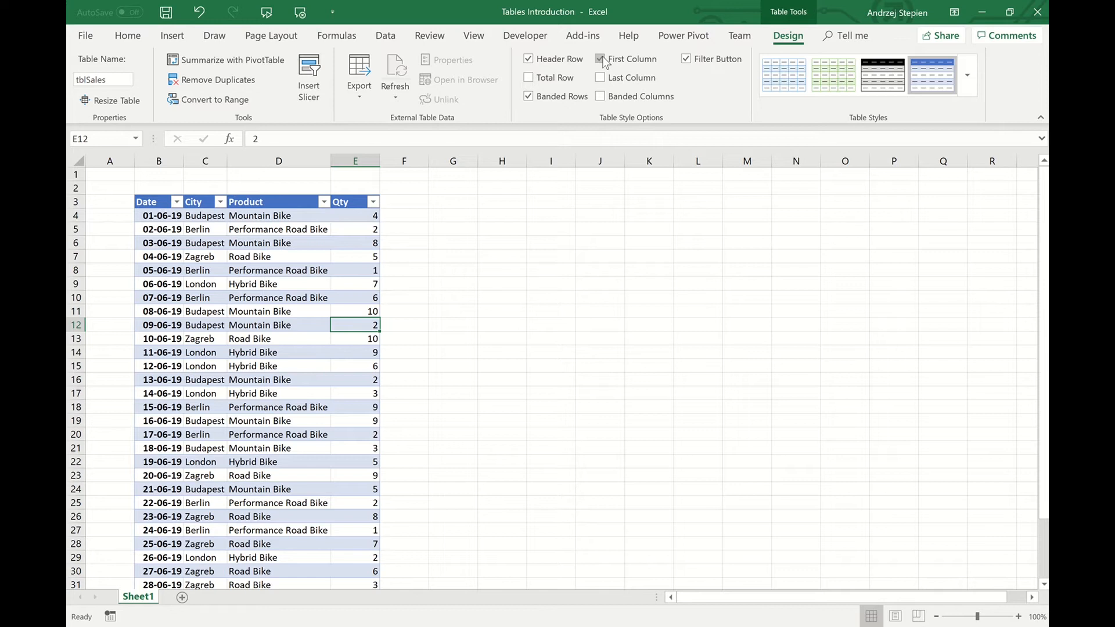
{"action": "left_click", "coordinate": [601, 59]}
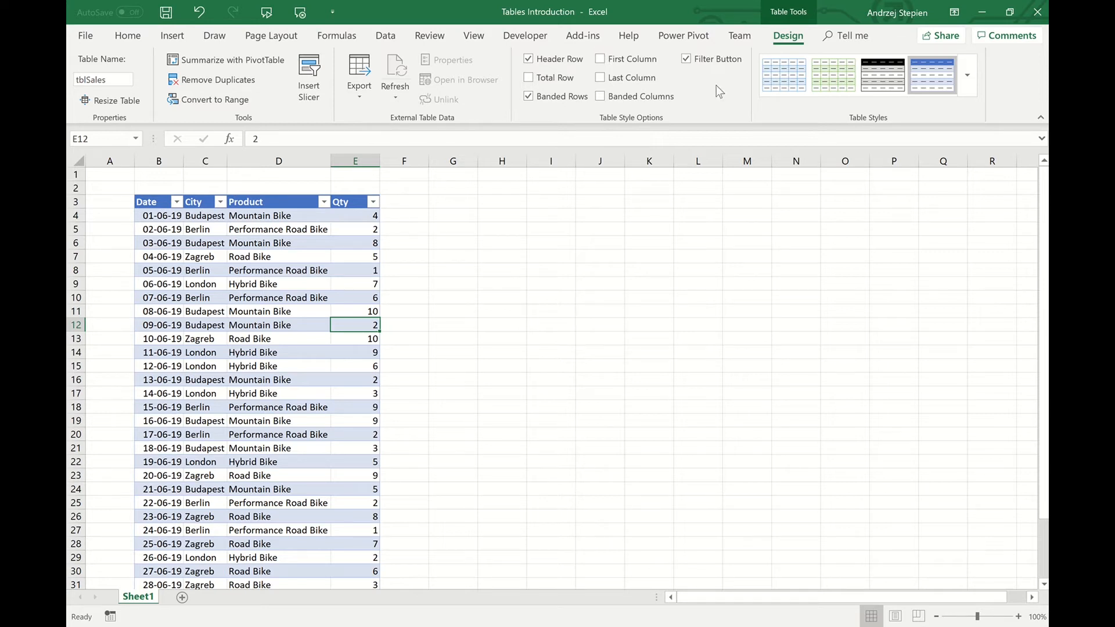
{"action": "left_click", "coordinate": [686, 59]}
{"action": "left_click", "coordinate": [686, 59]}
Step: Add a total row to the end of the sales table
{"action": "left_click", "coordinate": [530, 78]}
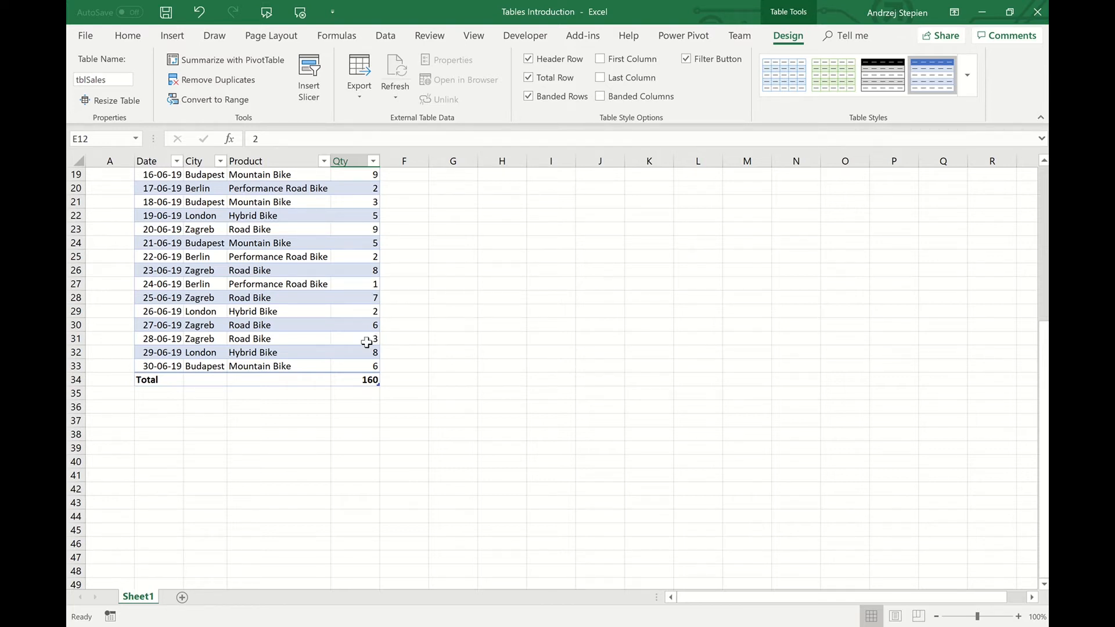
{"action": "scroll", "coordinate": [366, 343], "scroll_direction": "up", "scroll_amount": 6}
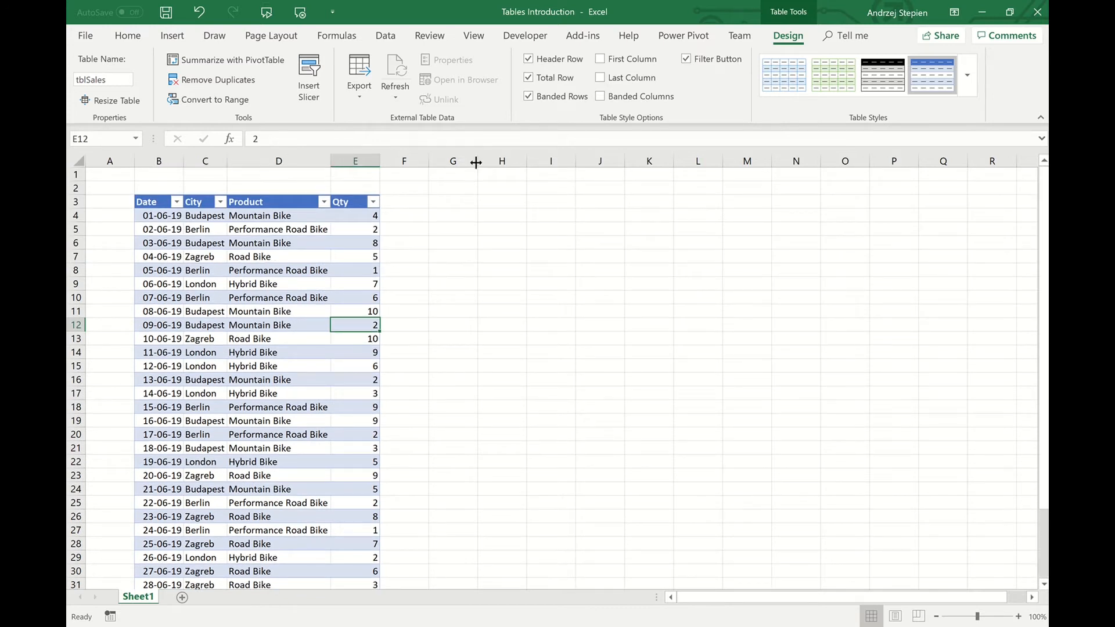
Step: Compare the table's appearance with and without banded rows, leaving row banding turned off
{"action": "left_click", "coordinate": [600, 77]}
{"action": "left_click", "coordinate": [529, 96]}
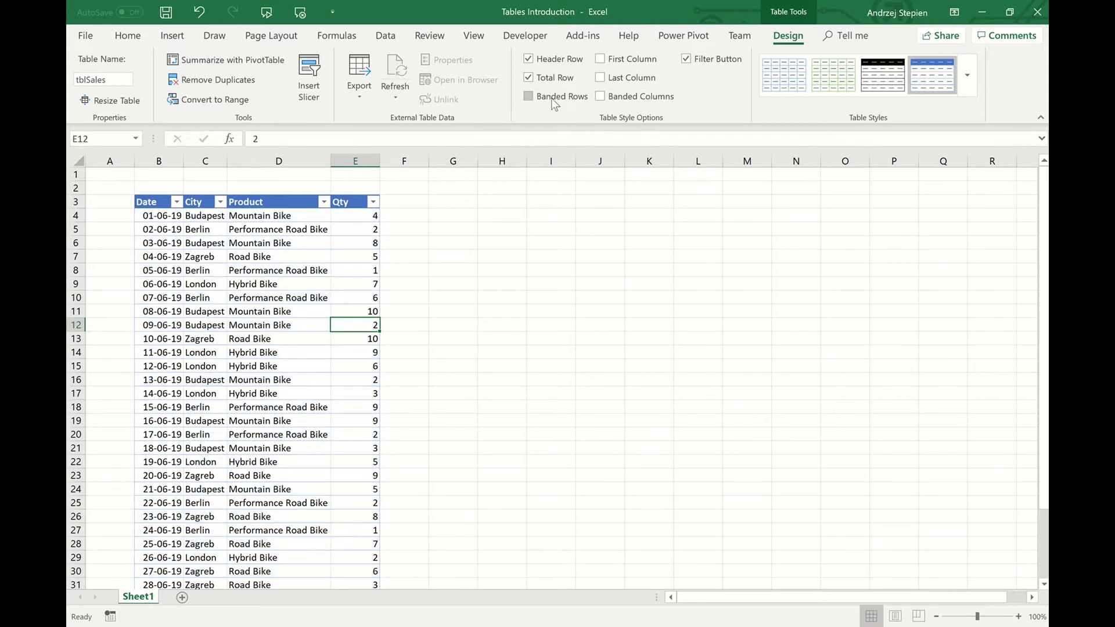
{"action": "left_click", "coordinate": [528, 96]}
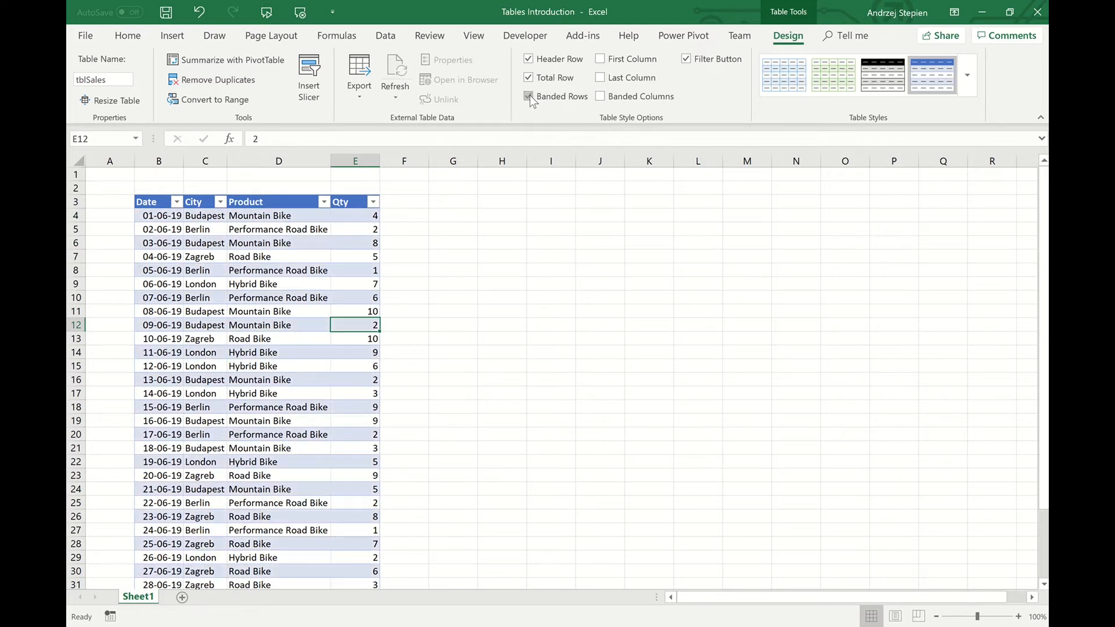
{"action": "left_click", "coordinate": [528, 96]}
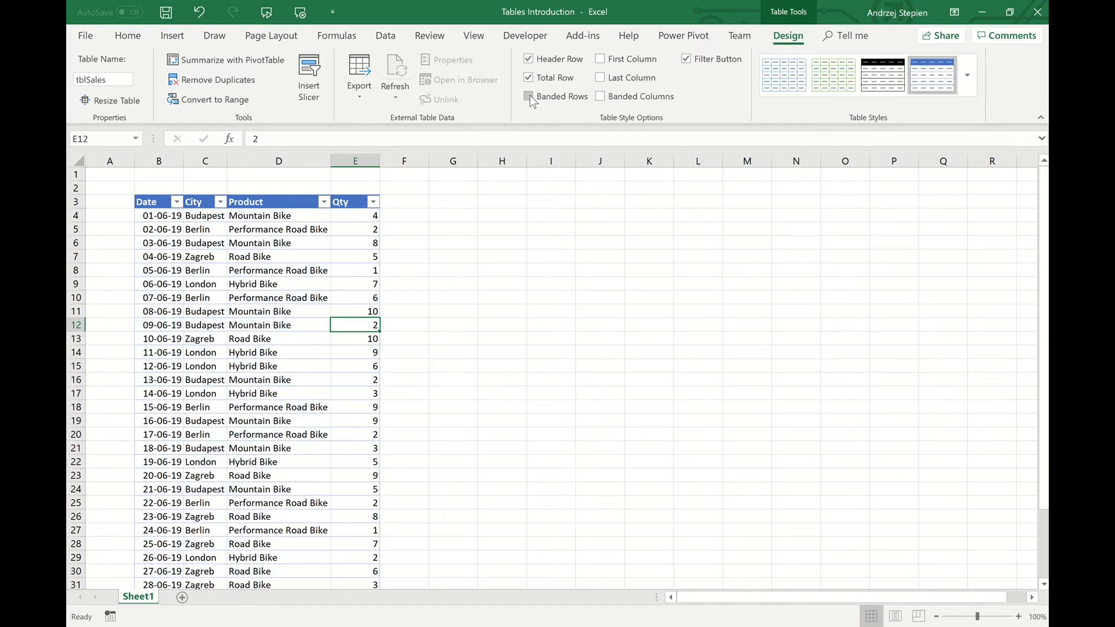
{"action": "left_click", "coordinate": [529, 96]}
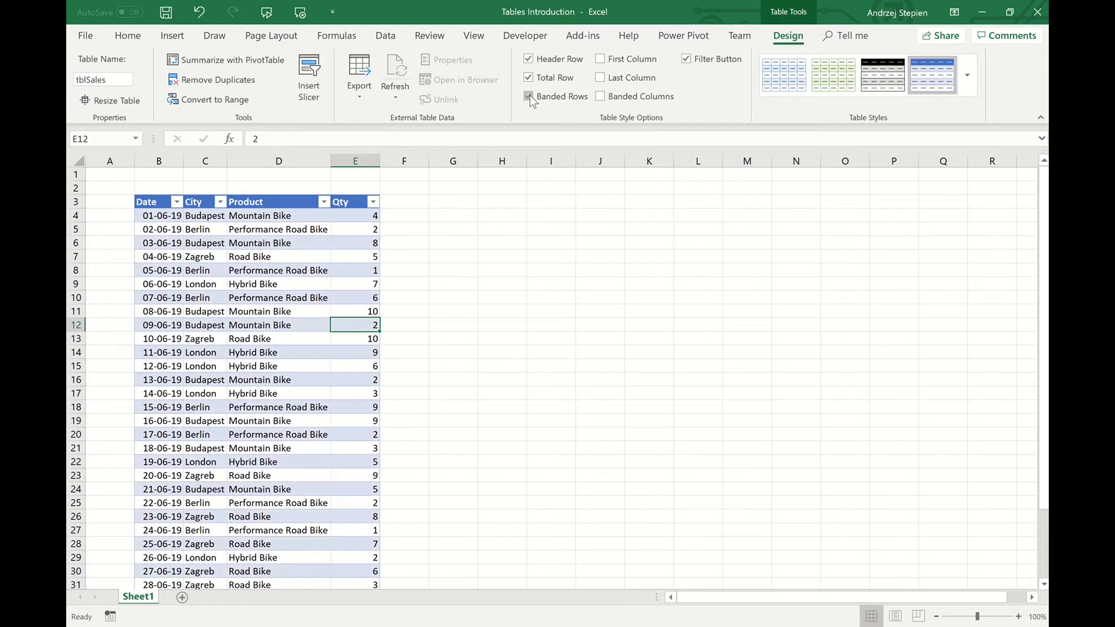
{"action": "left_click", "coordinate": [529, 96]}
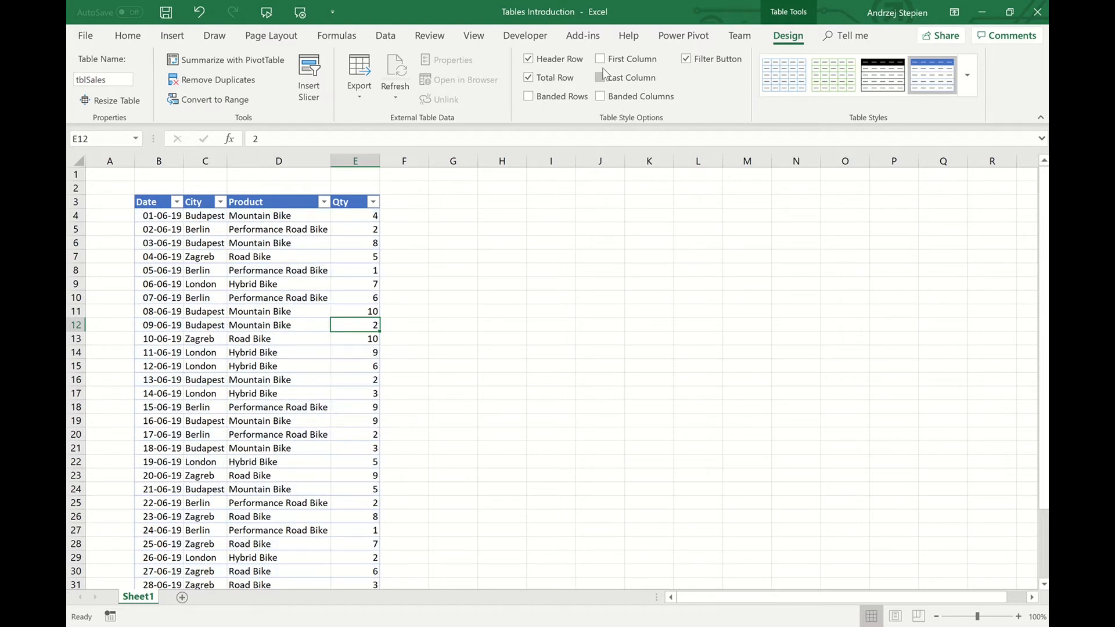
Step: Try banded columns alone and combined with banded rows, leaving only row banding turned on
{"action": "left_click", "coordinate": [598, 97]}
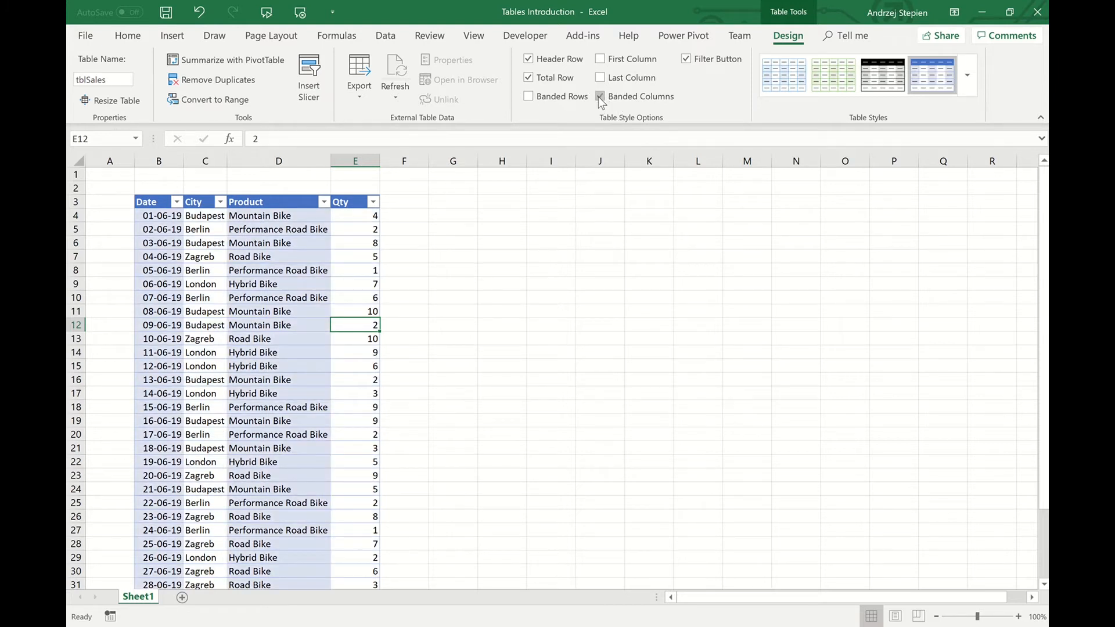
{"action": "left_click", "coordinate": [598, 96]}
{"action": "left_click", "coordinate": [529, 97]}
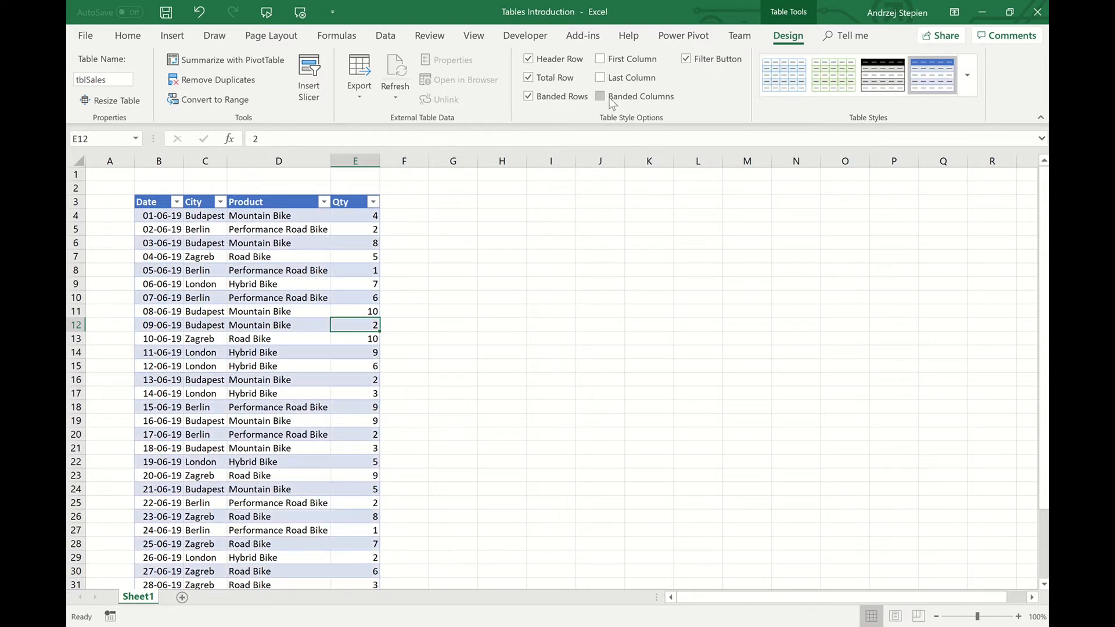
{"action": "left_click", "coordinate": [599, 96]}
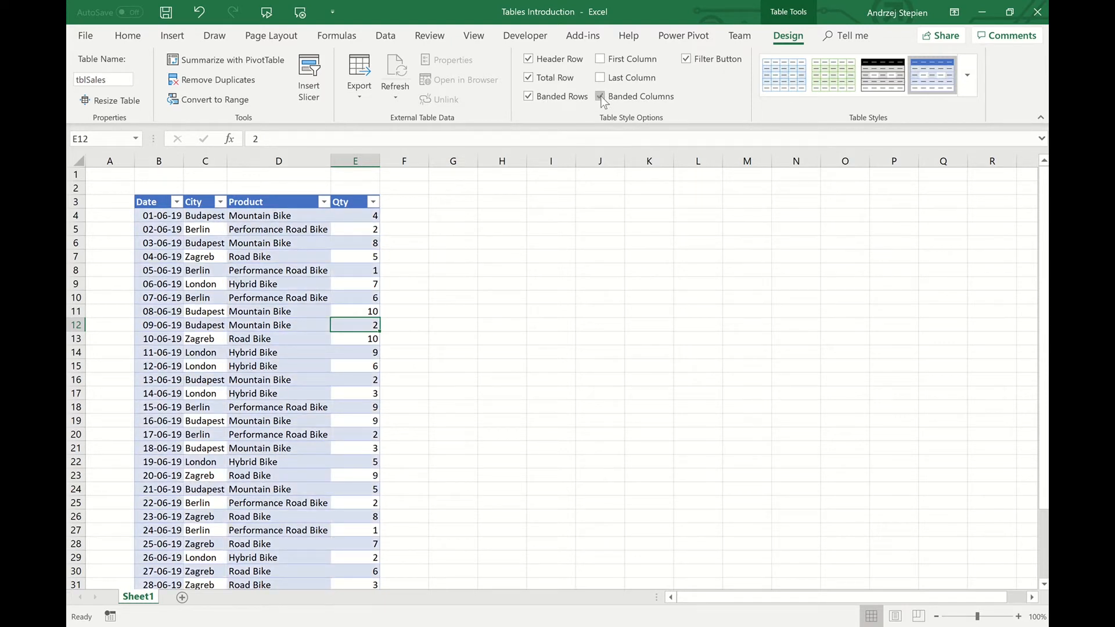
{"action": "left_click", "coordinate": [600, 96]}
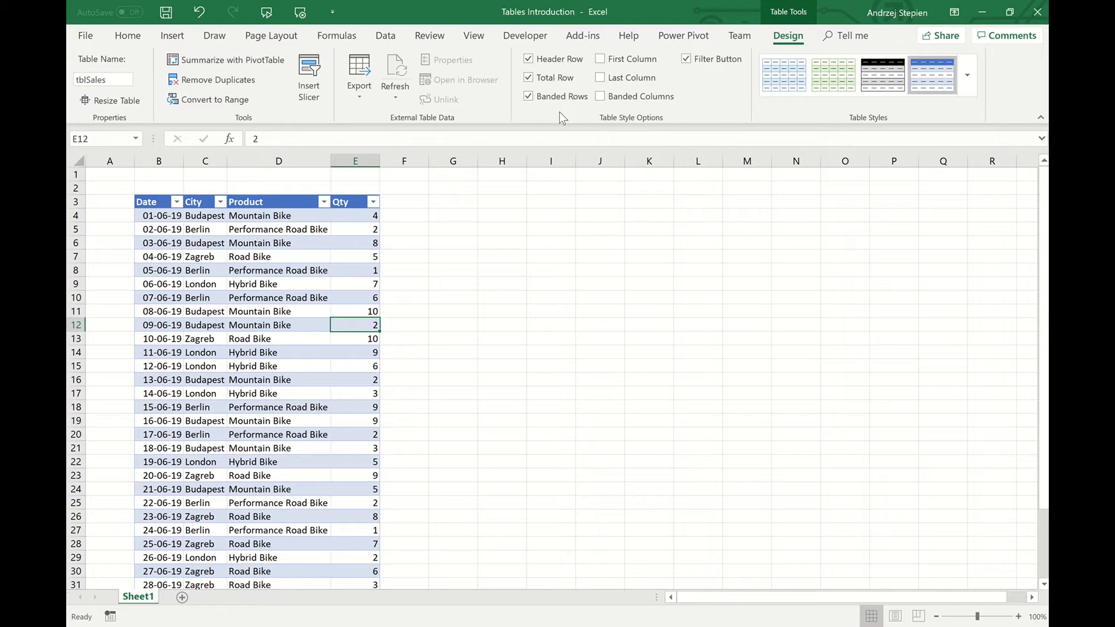
Step: Turn the sales table's total row off and back on
{"action": "key", "text": "Up"}
{"action": "key", "text": "Up"}
{"action": "key", "text": "Up"}
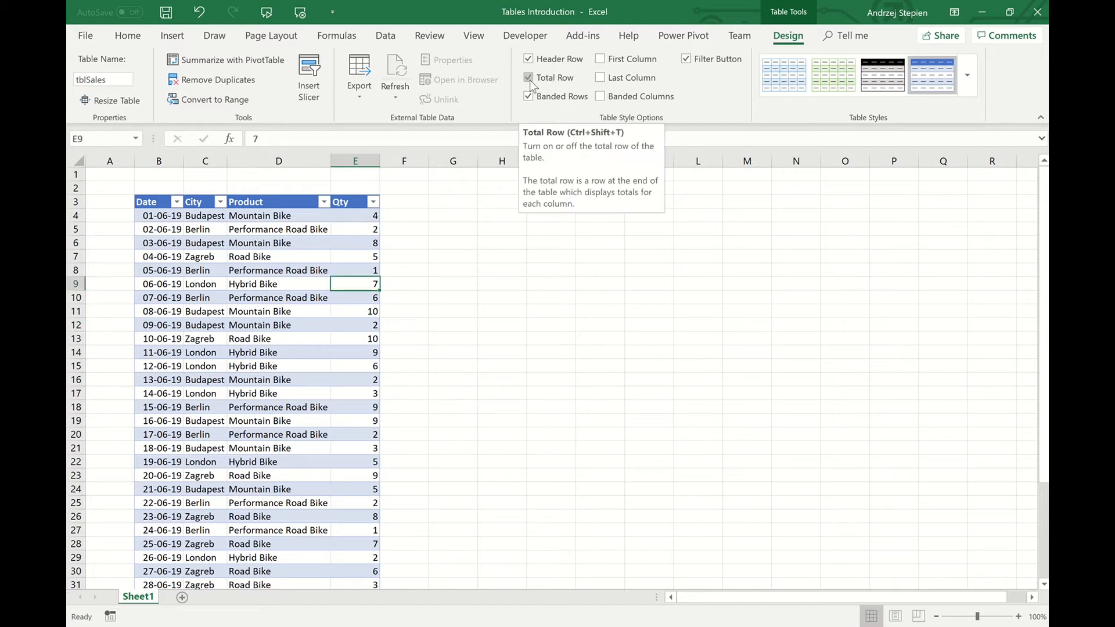
{"action": "left_click", "coordinate": [530, 79]}
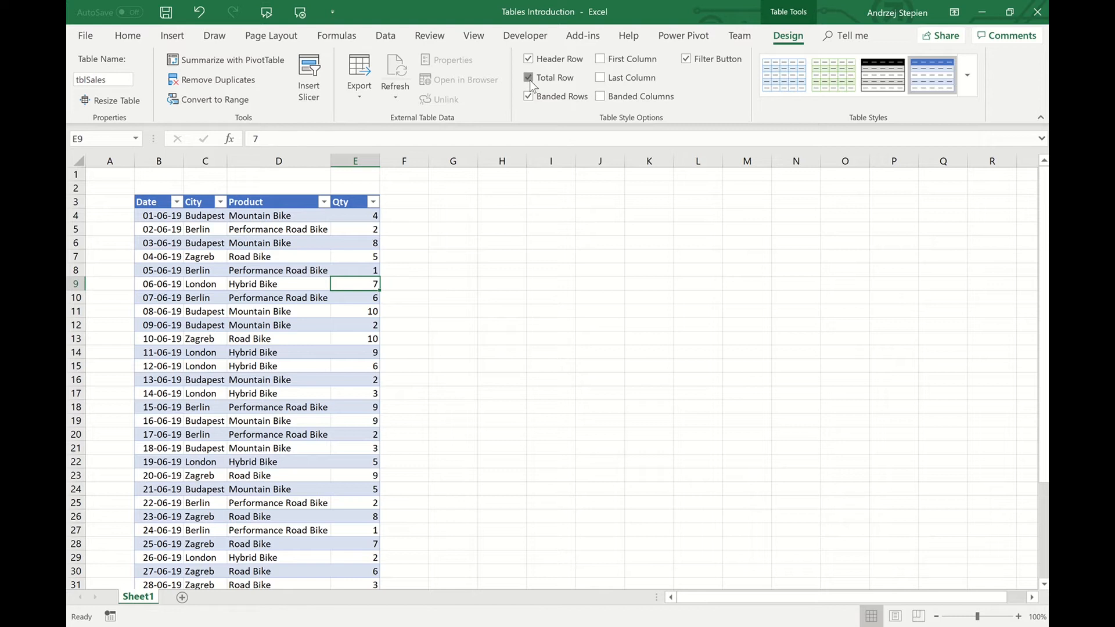
{"action": "left_click", "coordinate": [530, 79]}
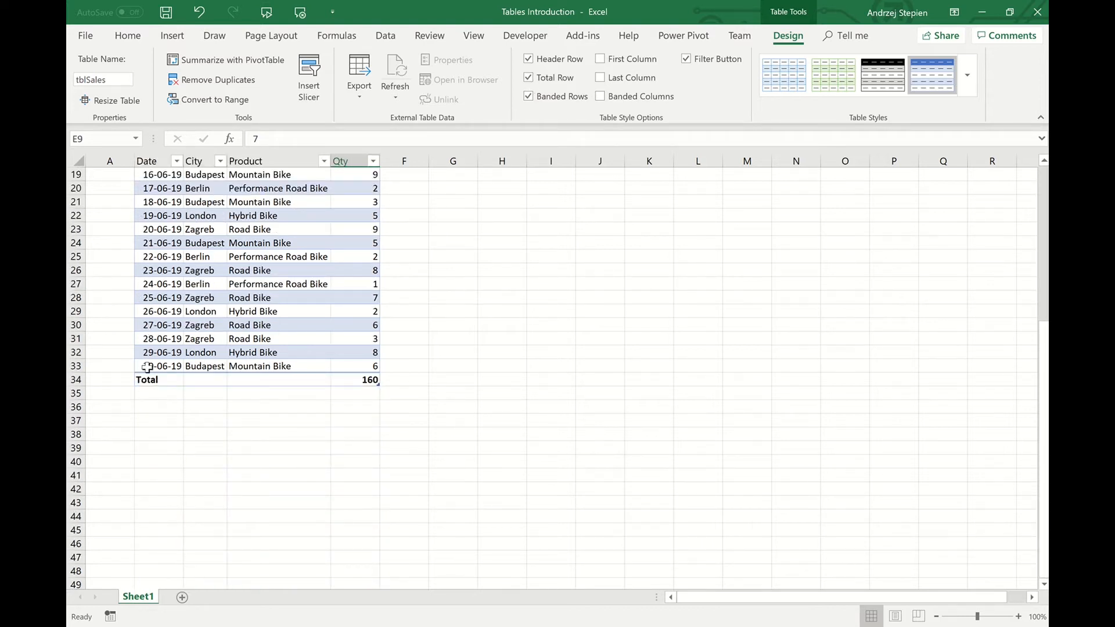
Step: Change the summary function of the Qty column in the total row to Average
{"action": "left_click", "coordinate": [353, 381]}
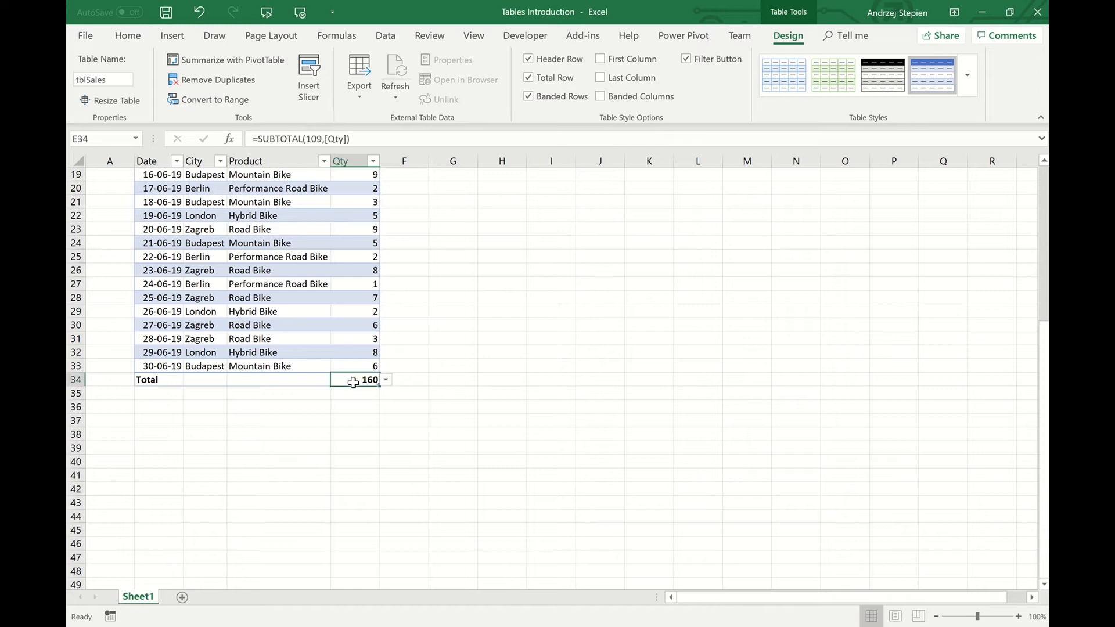
{"action": "left_click", "coordinate": [384, 380]}
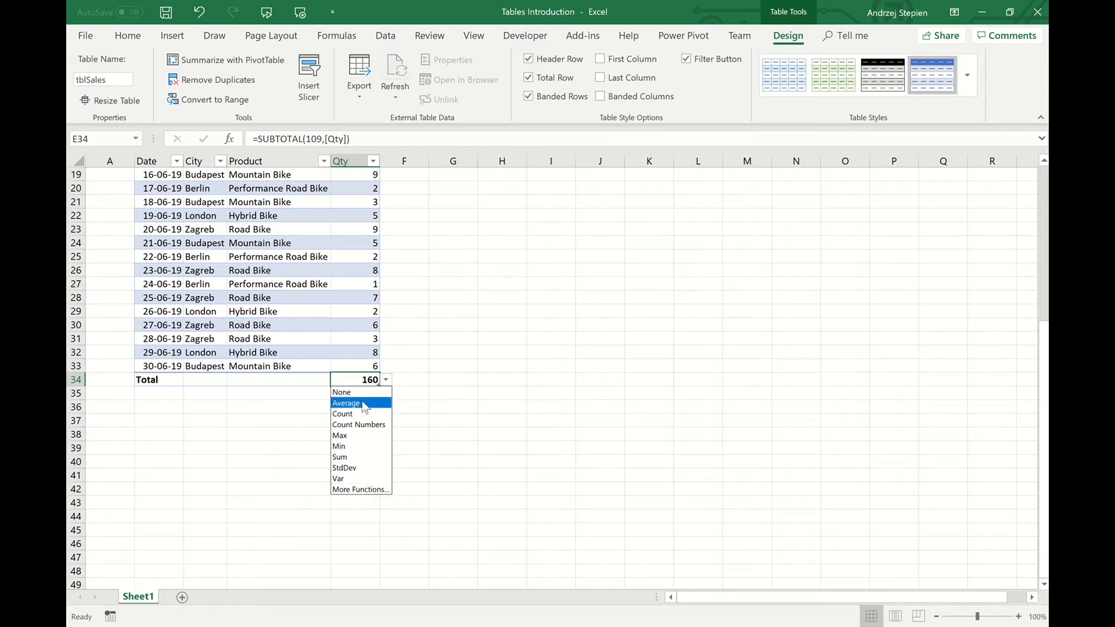
{"action": "left_click", "coordinate": [362, 402]}
Step: Select all Qty values above the total row to check their average against the total row
{"action": "left_click", "coordinate": [365, 364]}
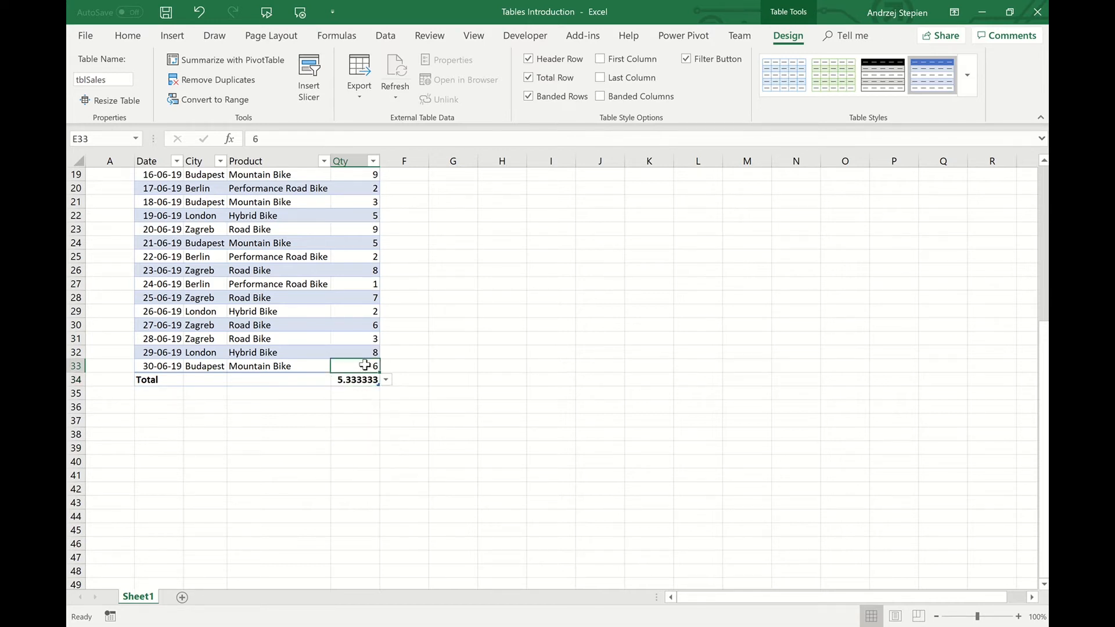
{"action": "key", "text": "ctrl+shift+Up"}
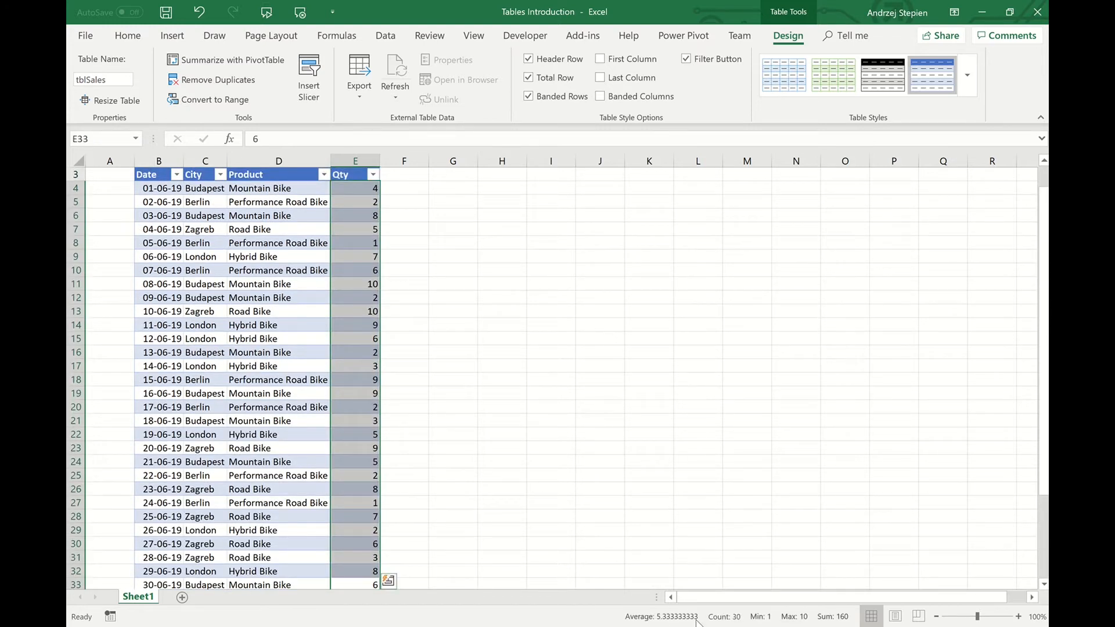
{"action": "scroll", "coordinate": [219, 416], "scroll_direction": "down", "scroll_amount": 4}
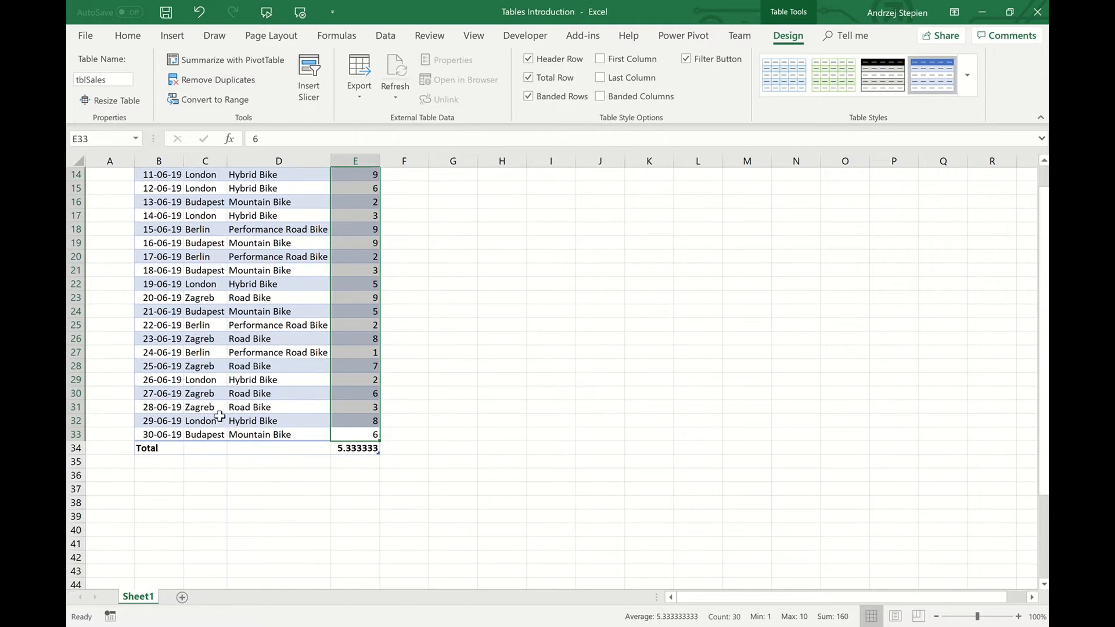
Step: Summarise the Product column in the sales table's total row with the Count function
{"action": "left_click", "coordinate": [255, 447]}
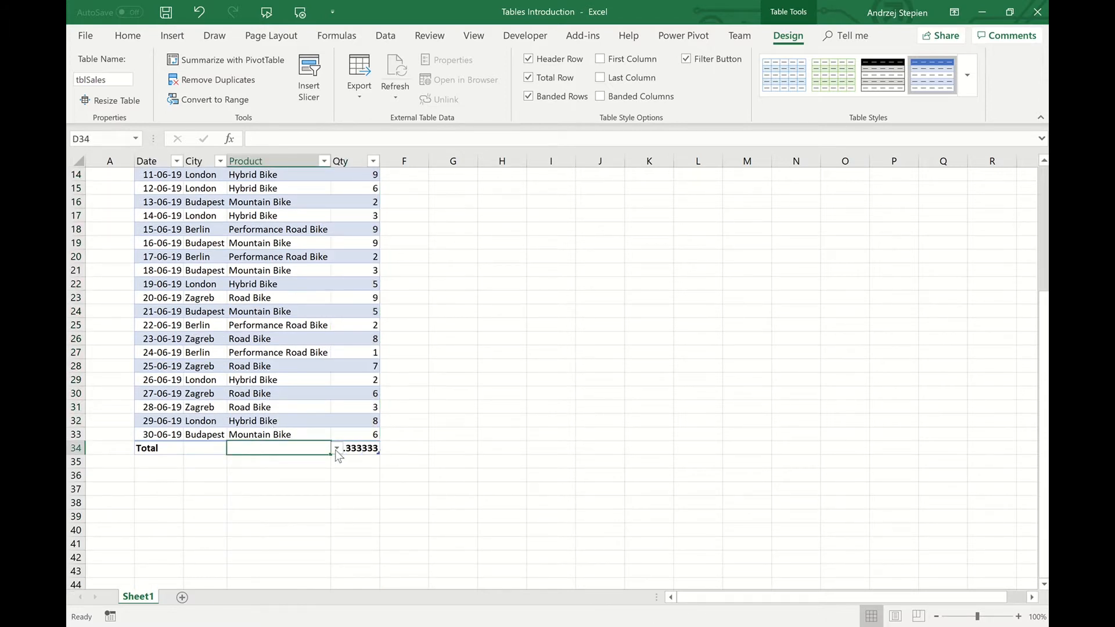
{"action": "left_click", "coordinate": [336, 448]}
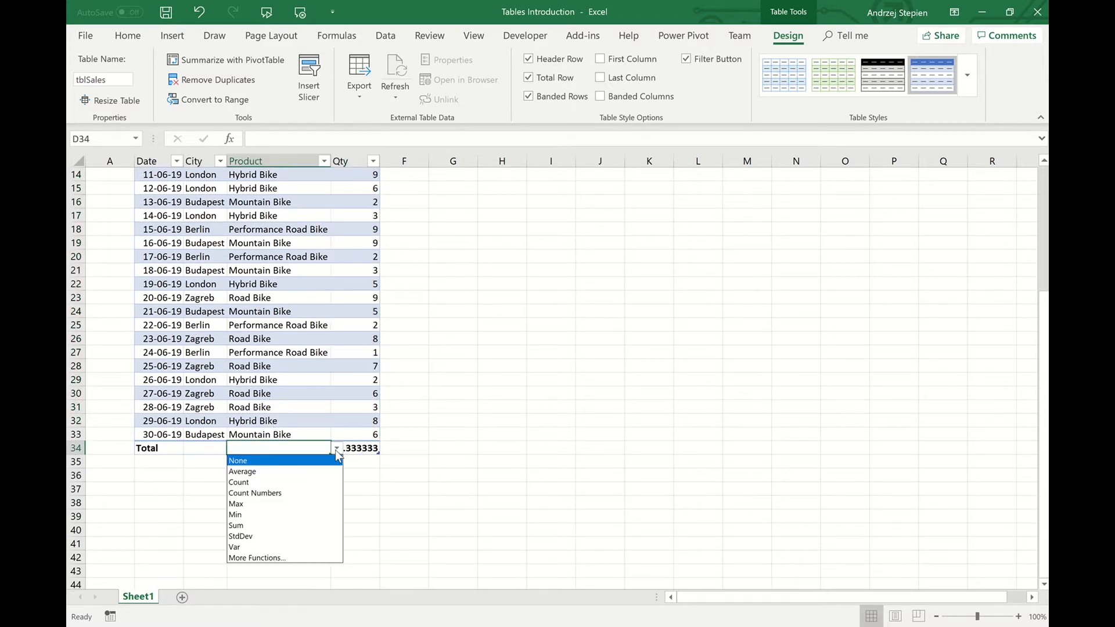
{"action": "left_click", "coordinate": [328, 485]}
Step: Summarise the Date column in the total row with the Min function
{"action": "left_click", "coordinate": [163, 448]}
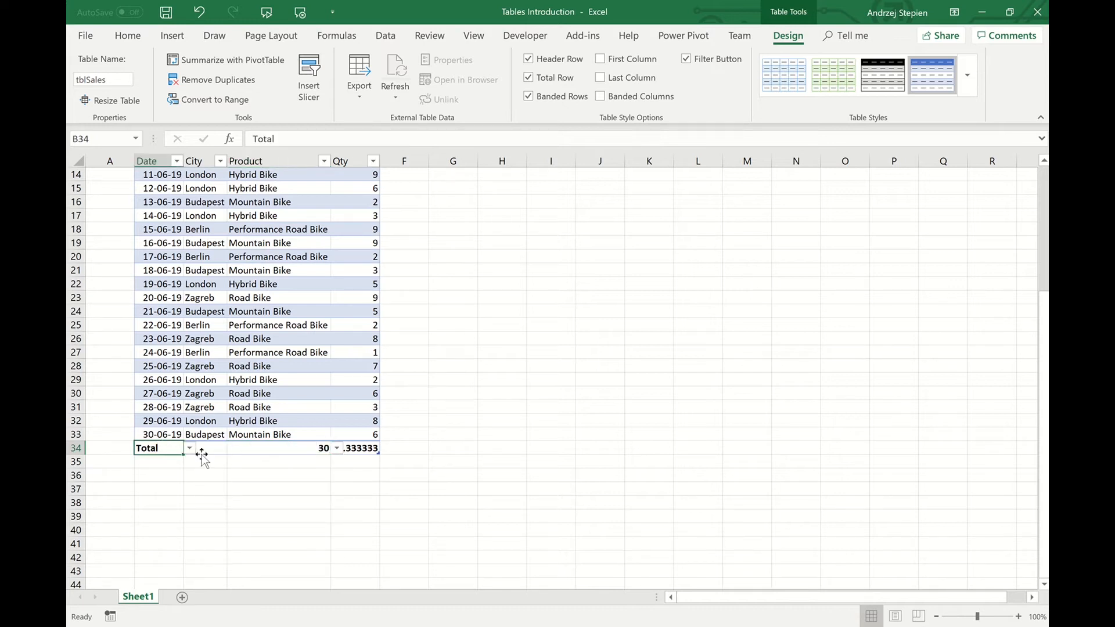
{"action": "left_click", "coordinate": [189, 448]}
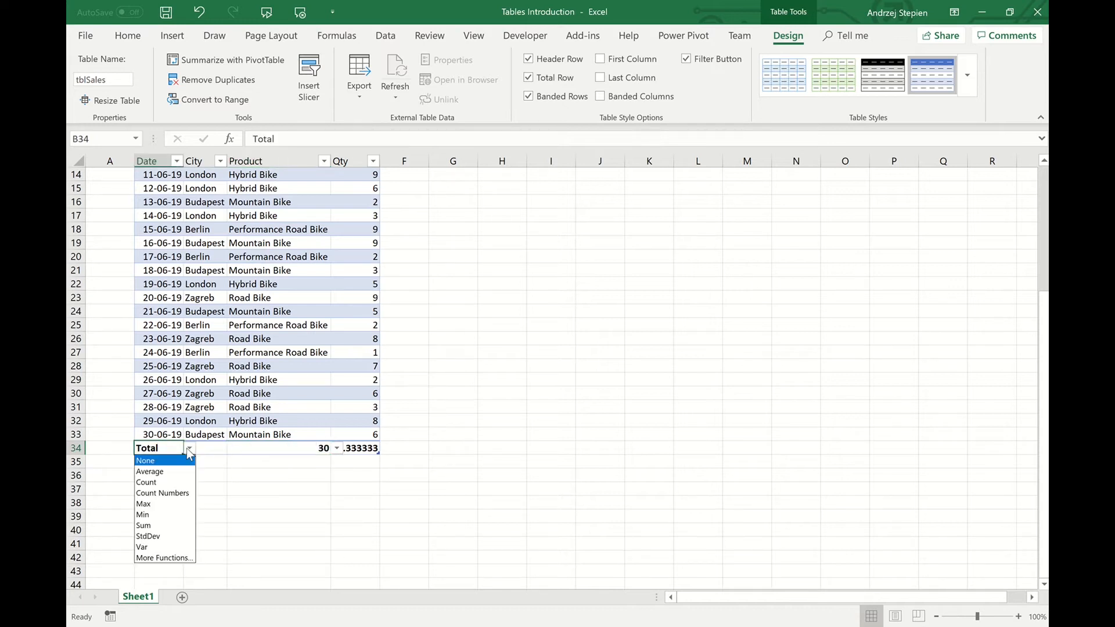
{"action": "left_click", "coordinate": [187, 515]}
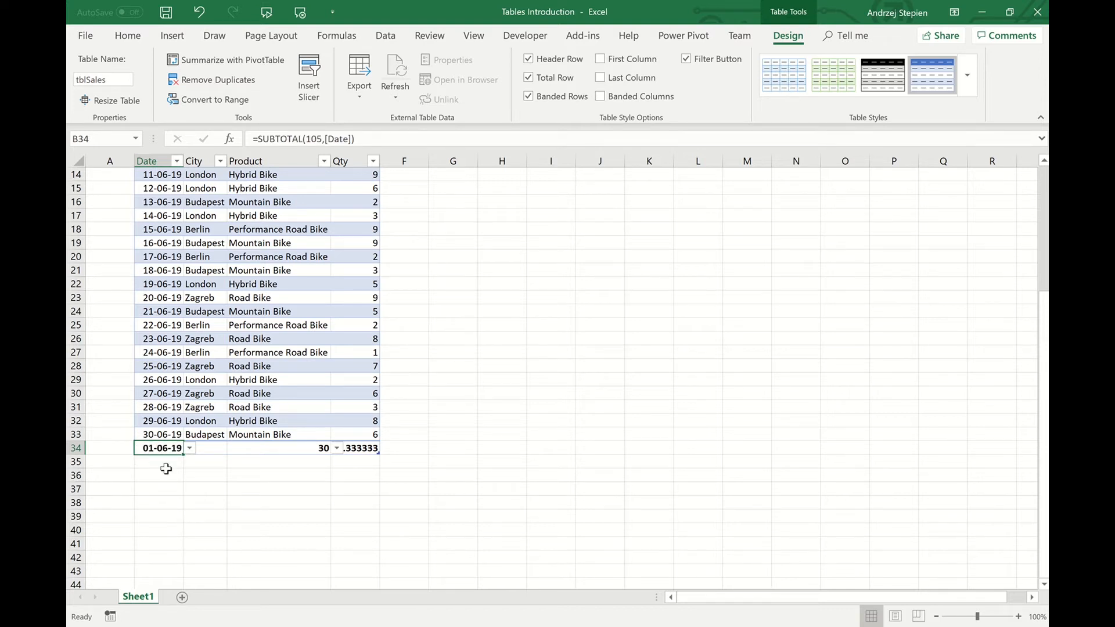
Step: Set the Date column's total-row function to None and turn off the table's total row
{"action": "left_click", "coordinate": [189, 448]}
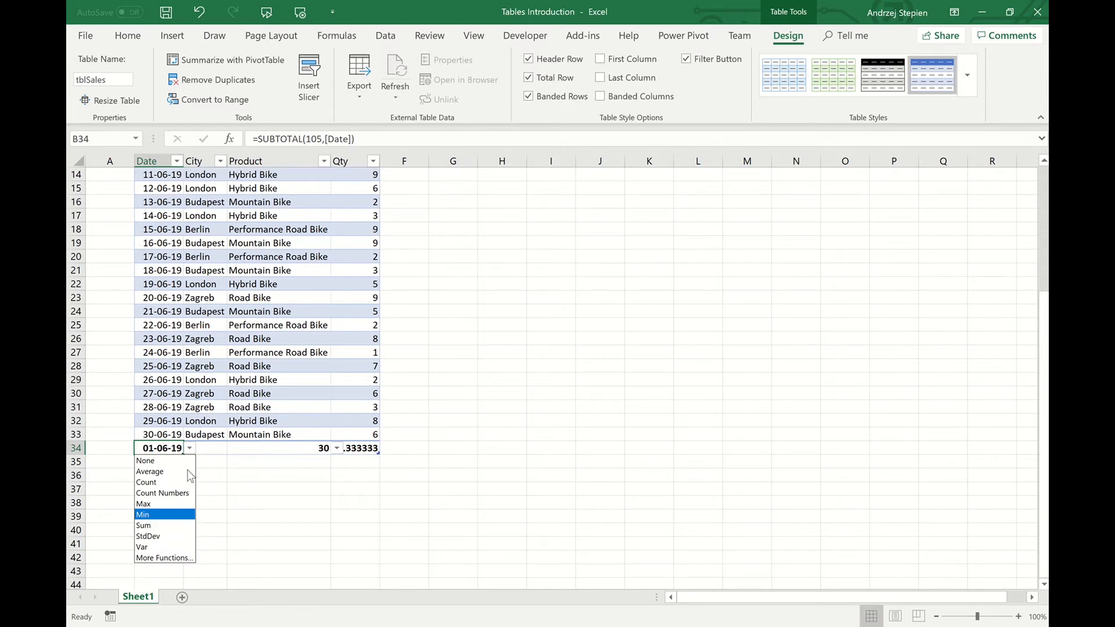
{"action": "left_click", "coordinate": [185, 461]}
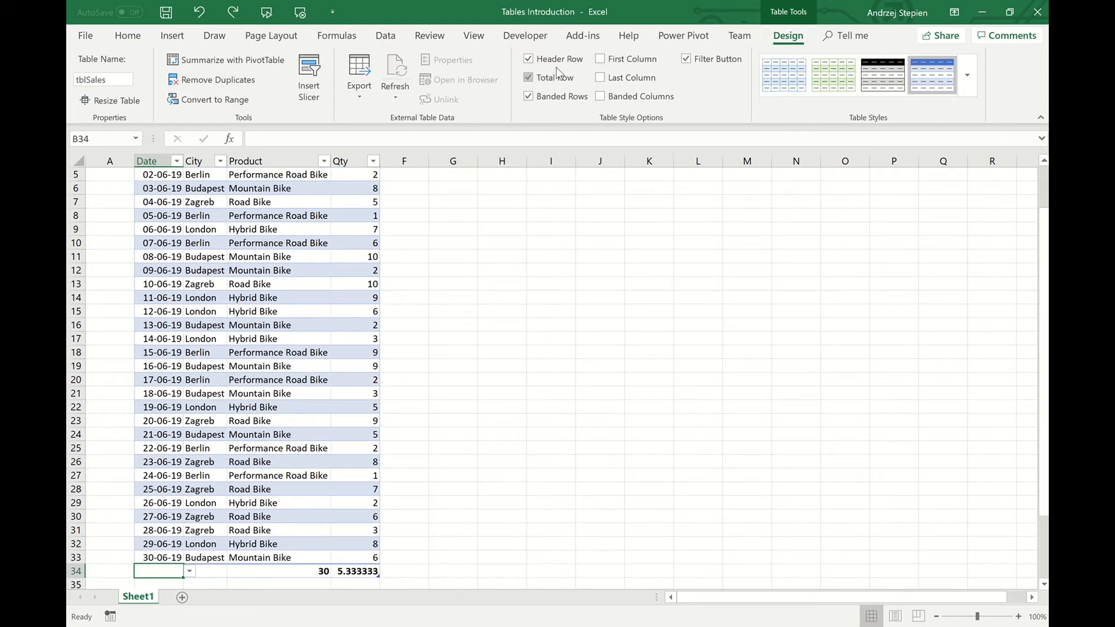
{"action": "left_click", "coordinate": [545, 81]}
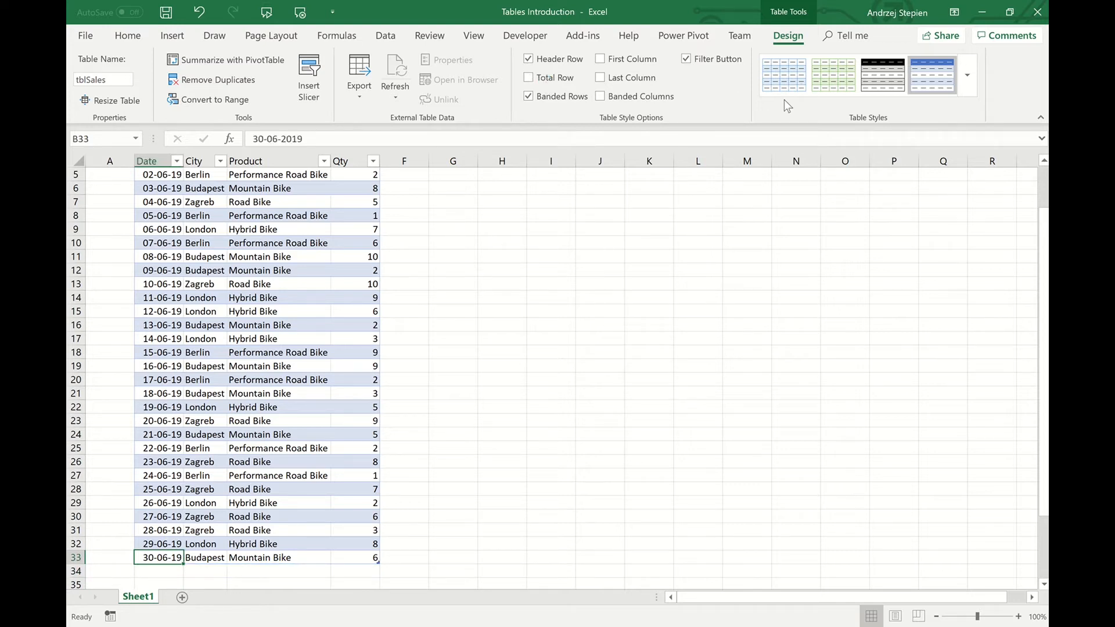
Step: Apply the gold style from the first row of the Medium table styles to the sales table
{"action": "left_click", "coordinate": [968, 81]}
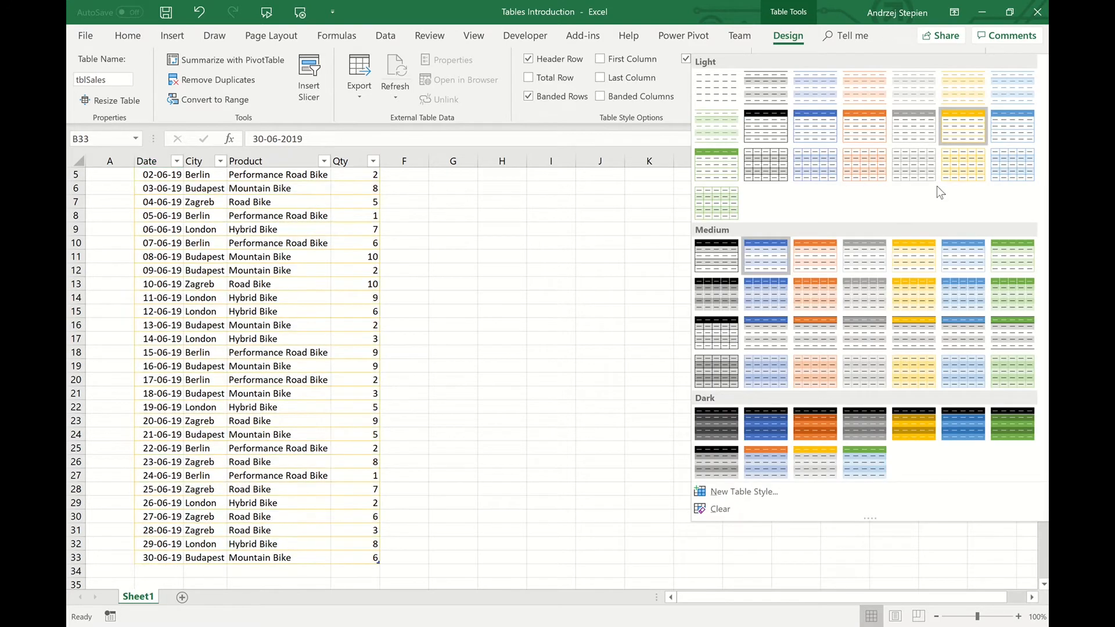
{"action": "left_click", "coordinate": [915, 248]}
{"action": "scroll", "coordinate": [444, 314], "scroll_direction": "up", "scroll_amount": 2}
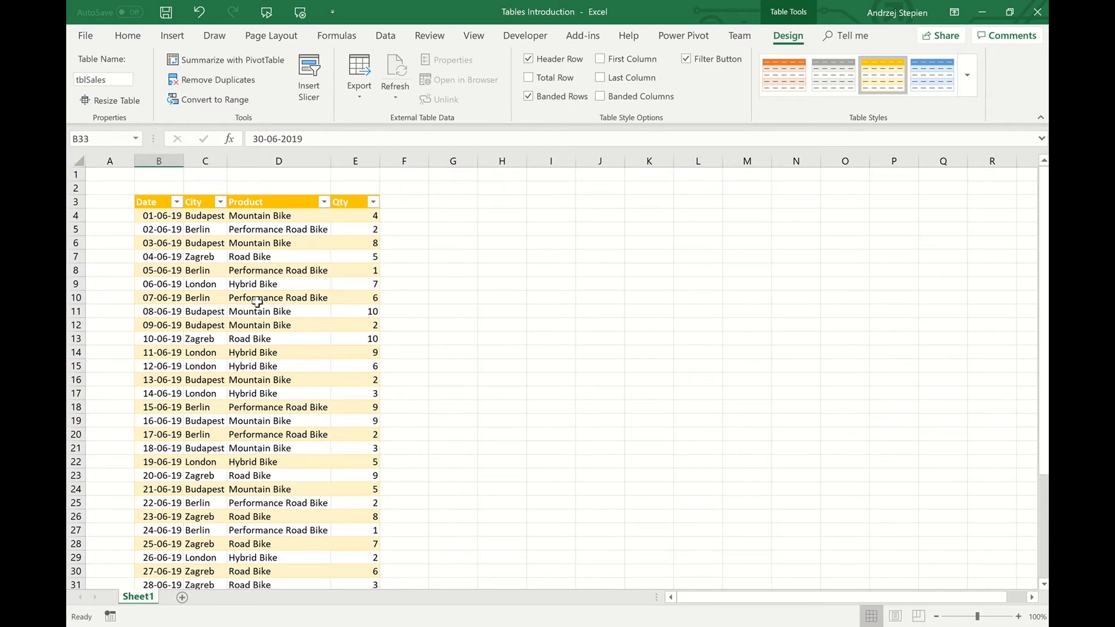
Step: Examine the table elements and the font, border and fill formatting offered for a new custom table style
{"action": "left_click", "coordinate": [966, 91]}
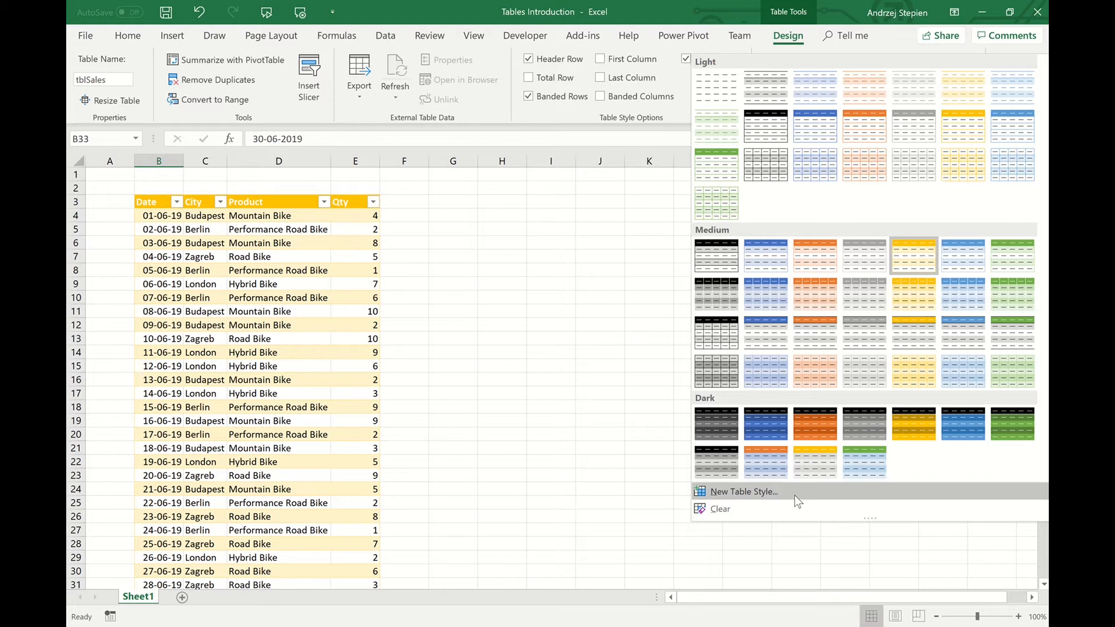
{"action": "left_click", "coordinate": [803, 490]}
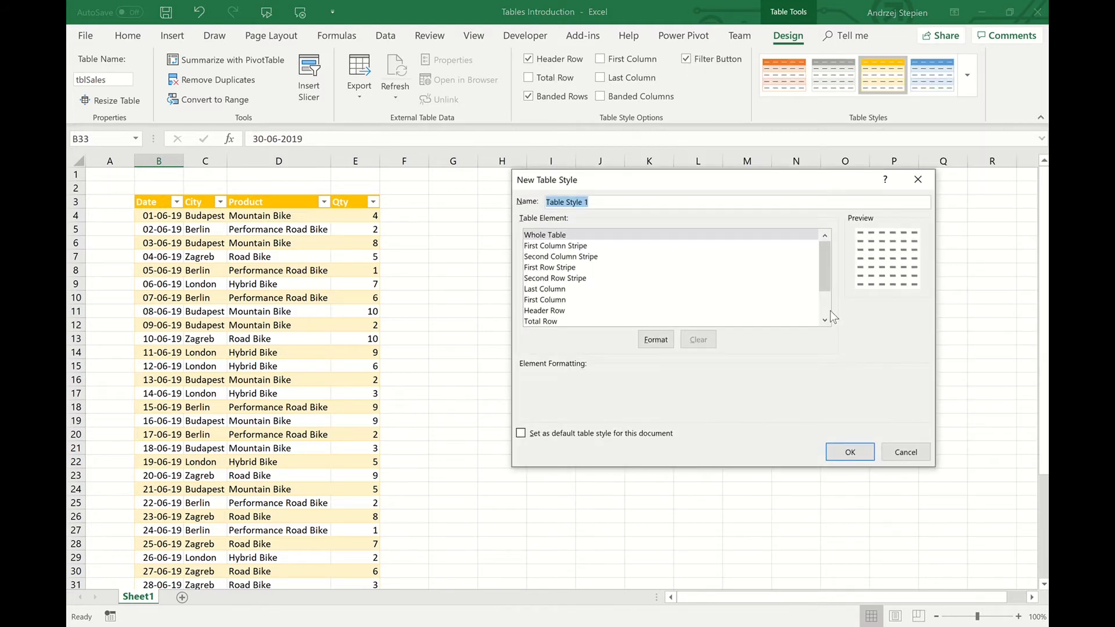
{"action": "scroll", "coordinate": [832, 314], "scroll_direction": "down", "scroll_amount": 2}
{"action": "scroll", "coordinate": [830, 241], "scroll_direction": "up", "scroll_amount": 2}
{"action": "left_click", "coordinate": [655, 345]}
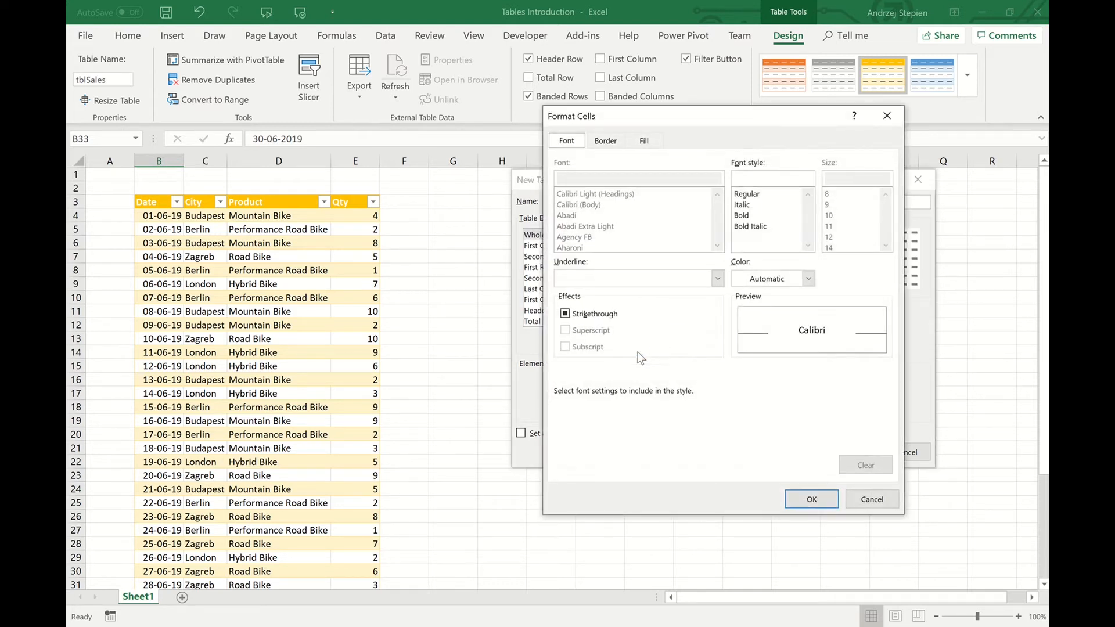
{"action": "left_click", "coordinate": [607, 142]}
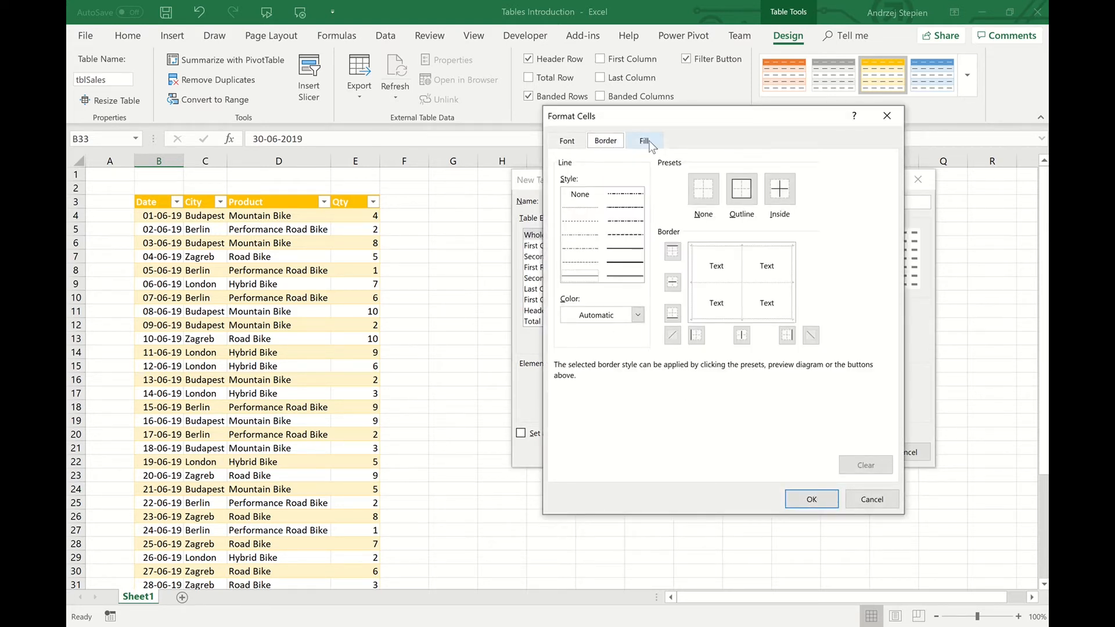
{"action": "left_click", "coordinate": [648, 142]}
{"action": "left_click", "coordinate": [567, 141]}
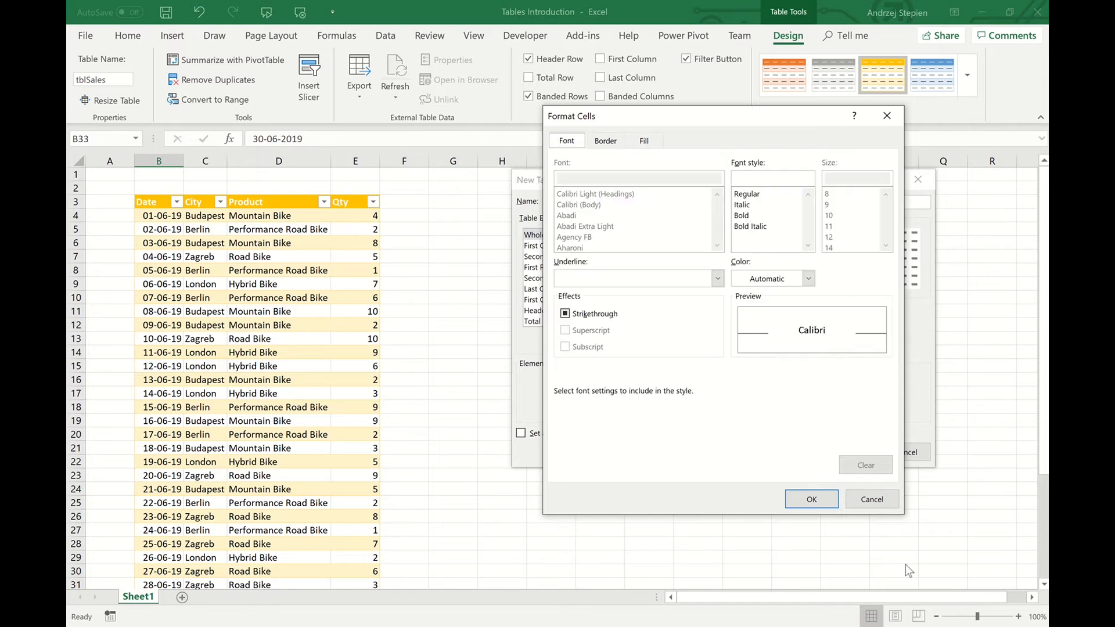
{"action": "left_click", "coordinate": [854, 504]}
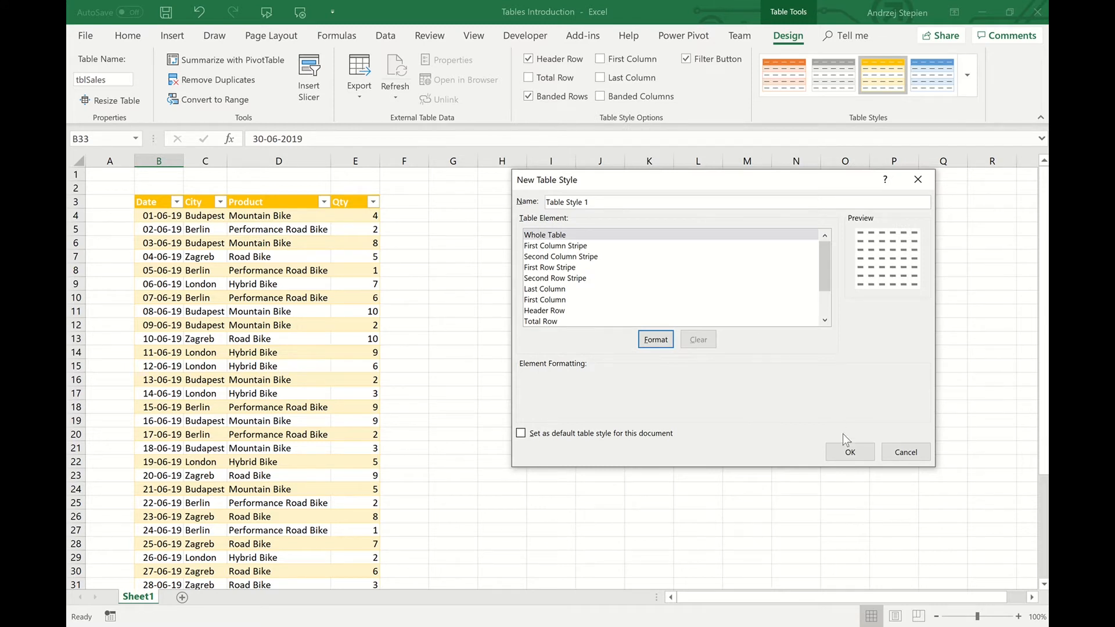
{"action": "left_click", "coordinate": [849, 451]}
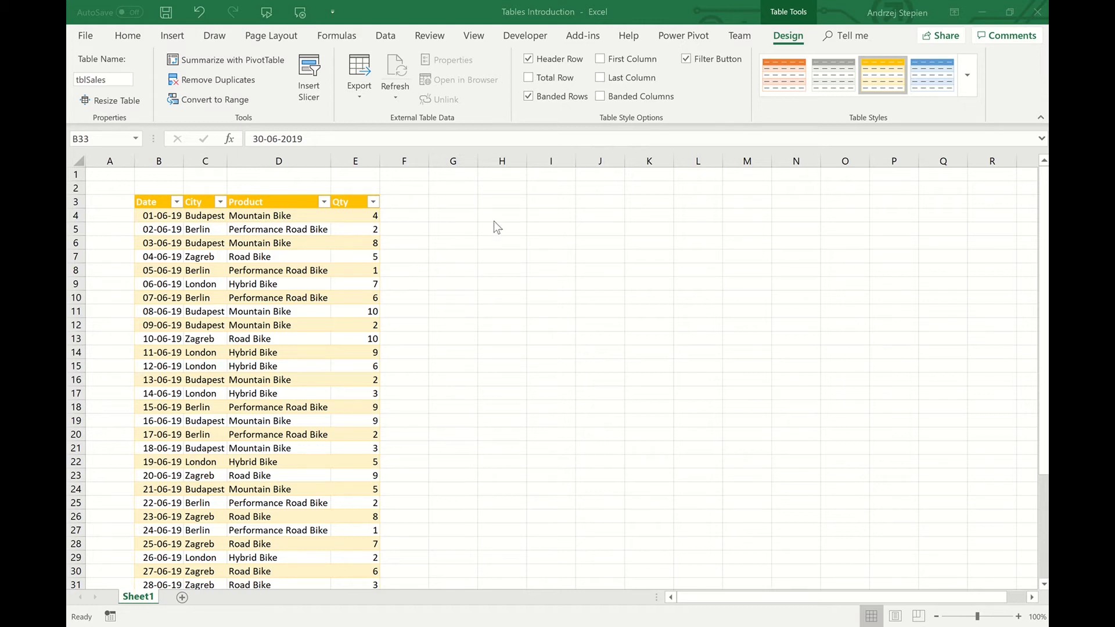
Step: Add a Price column to the sales table by entering its header in F3, directly beside Qty
{"action": "left_click", "coordinate": [407, 204]}
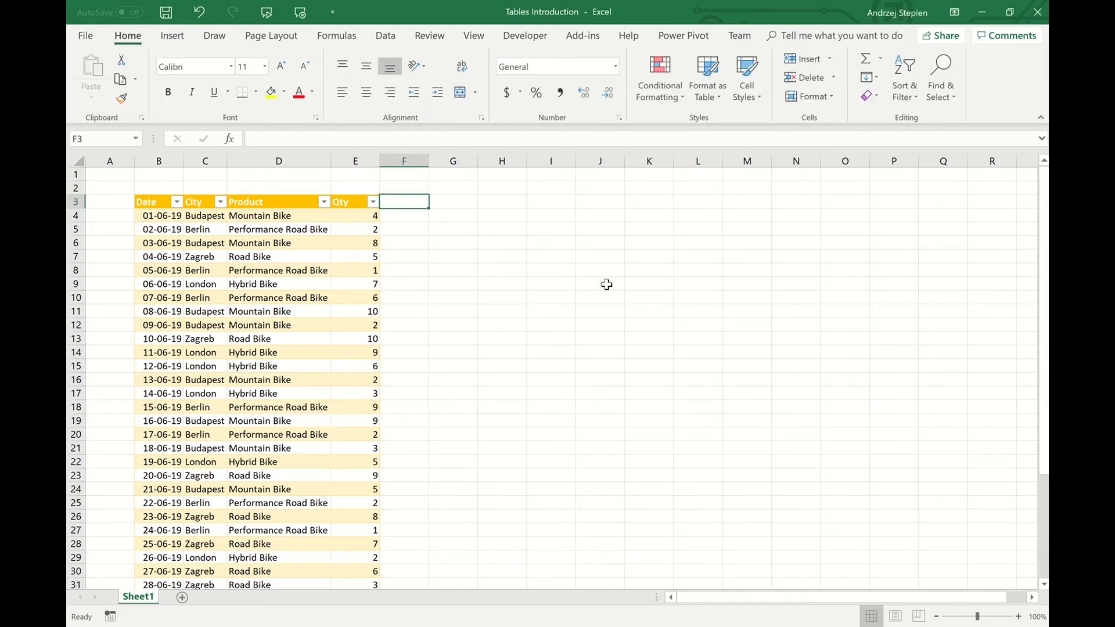
{"action": "type", "text": "Price"}
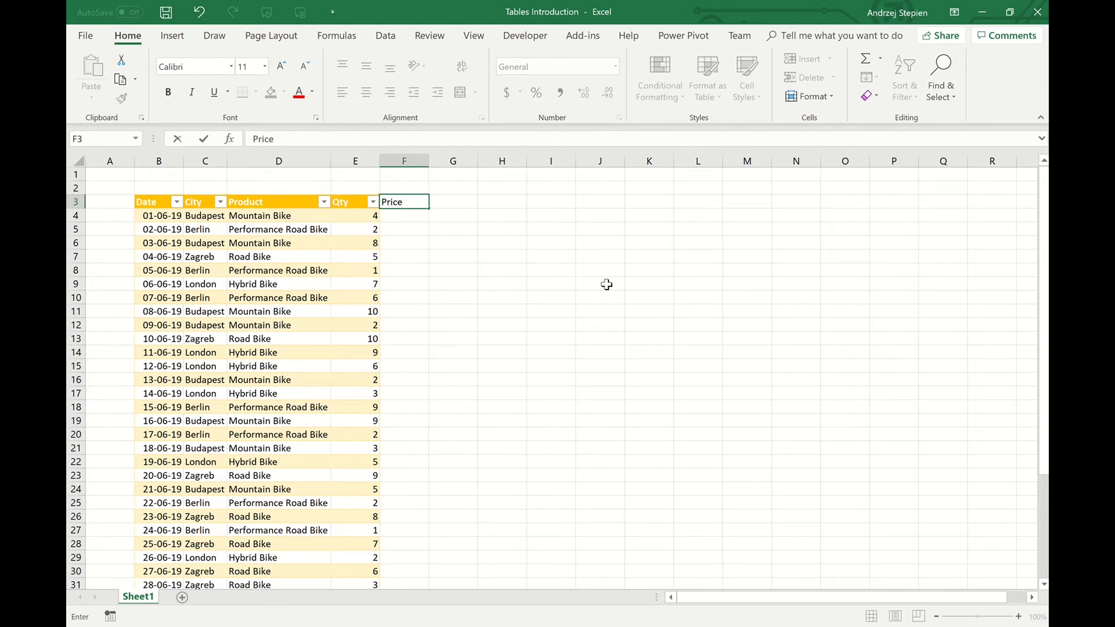
{"action": "key", "text": "Return"}
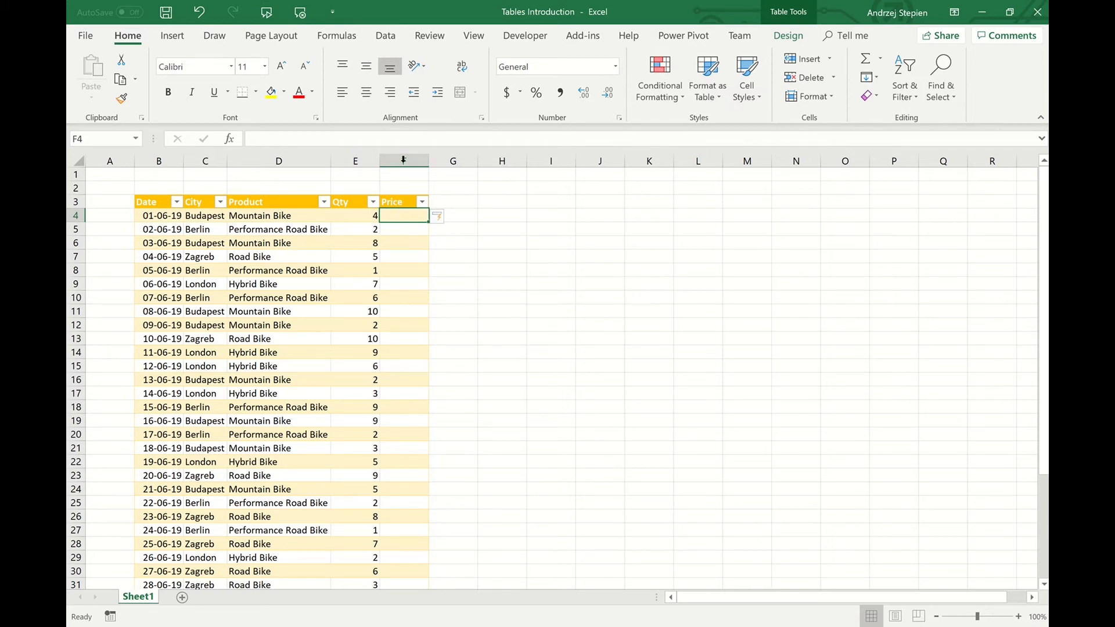
Step: Try to extend the table before the Date column by entering "dfadaf" in A3, and undo the entry
{"action": "left_click", "coordinate": [115, 199]}
{"action": "type", "text": "dfadaf"}
{"action": "key", "text": "Return"}
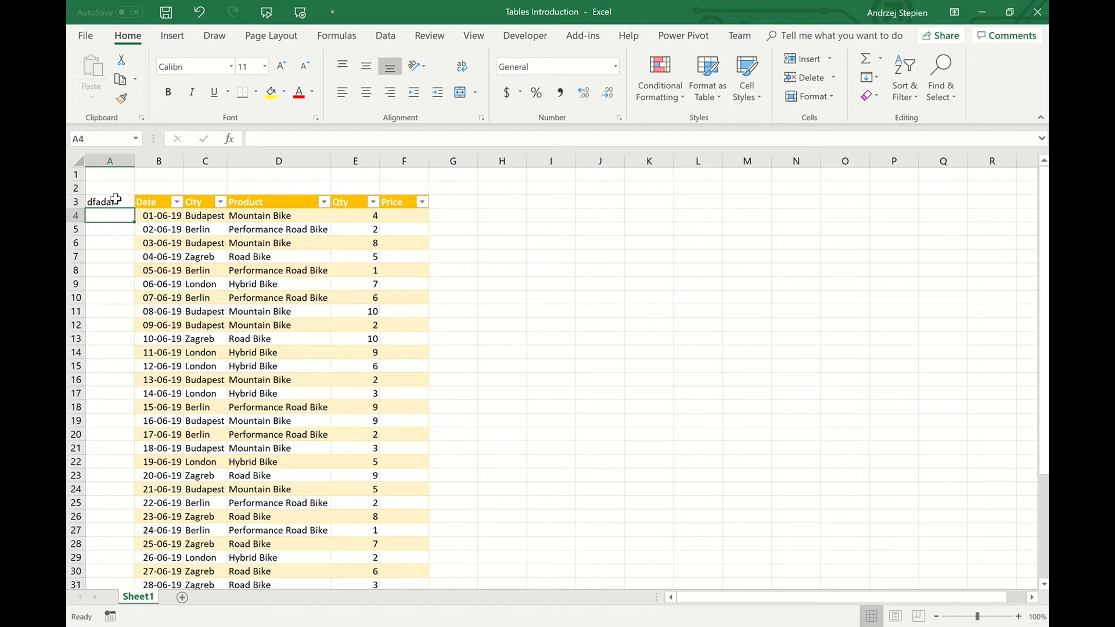
{"action": "key", "text": "ctrl+z"}
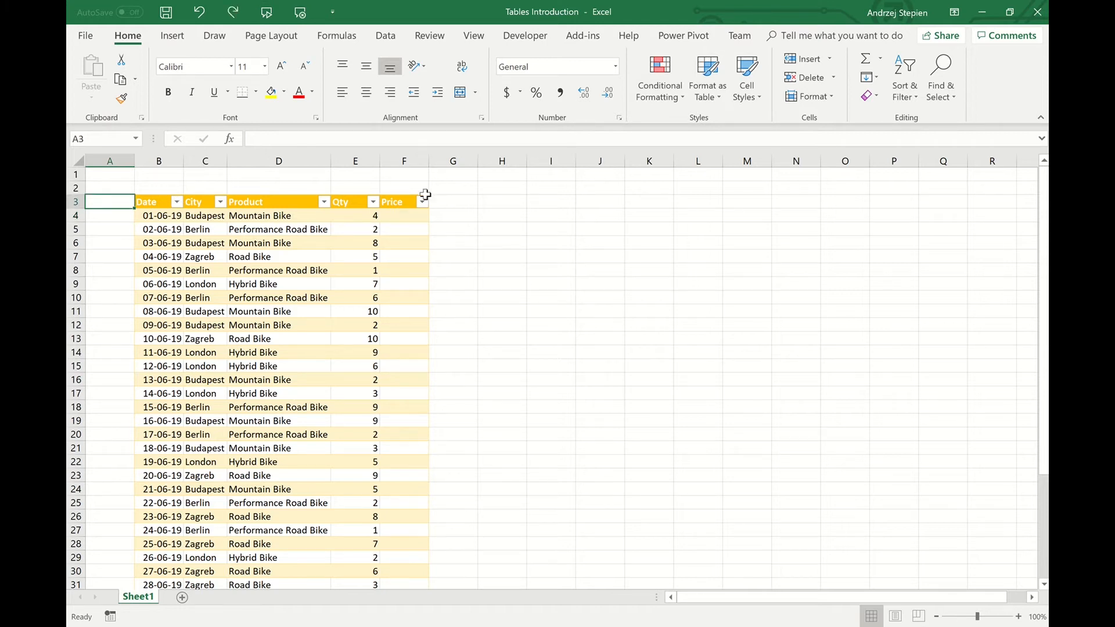
Step: Add a Total Sales column to the table by entering its header in G3, beside Price
{"action": "left_click", "coordinate": [445, 202]}
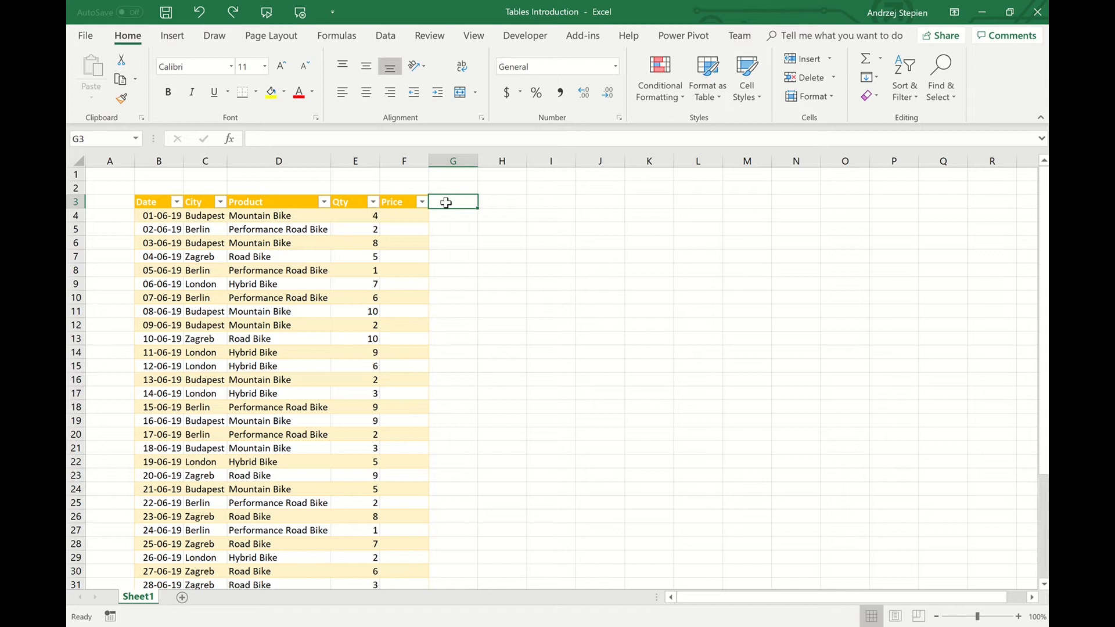
{"action": "type", "text": "Total Sales"}
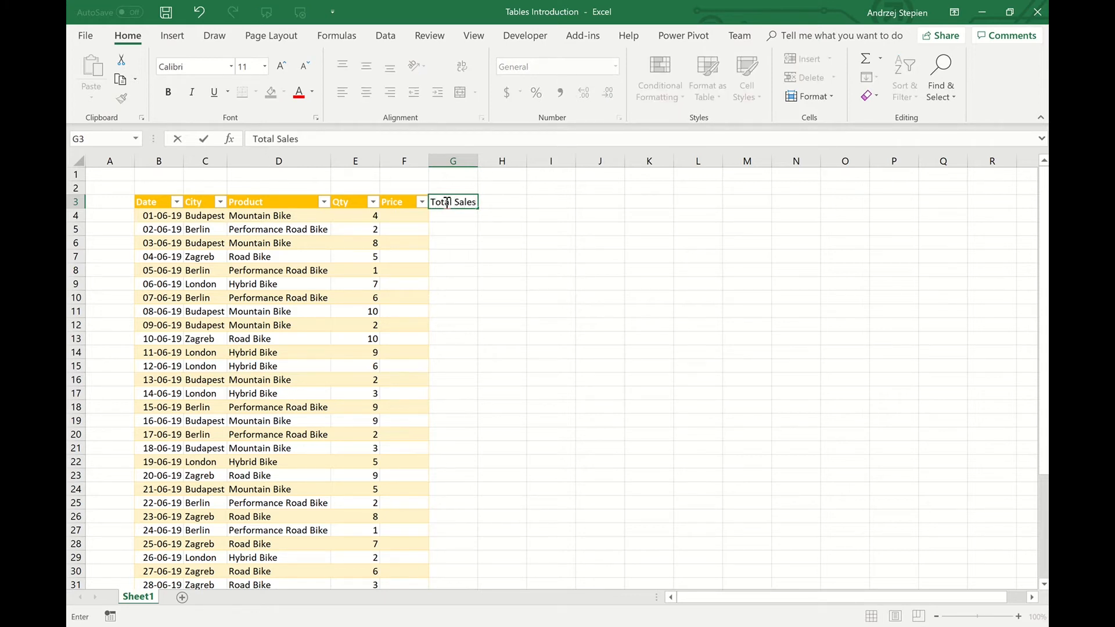
{"action": "key", "text": "Return"}
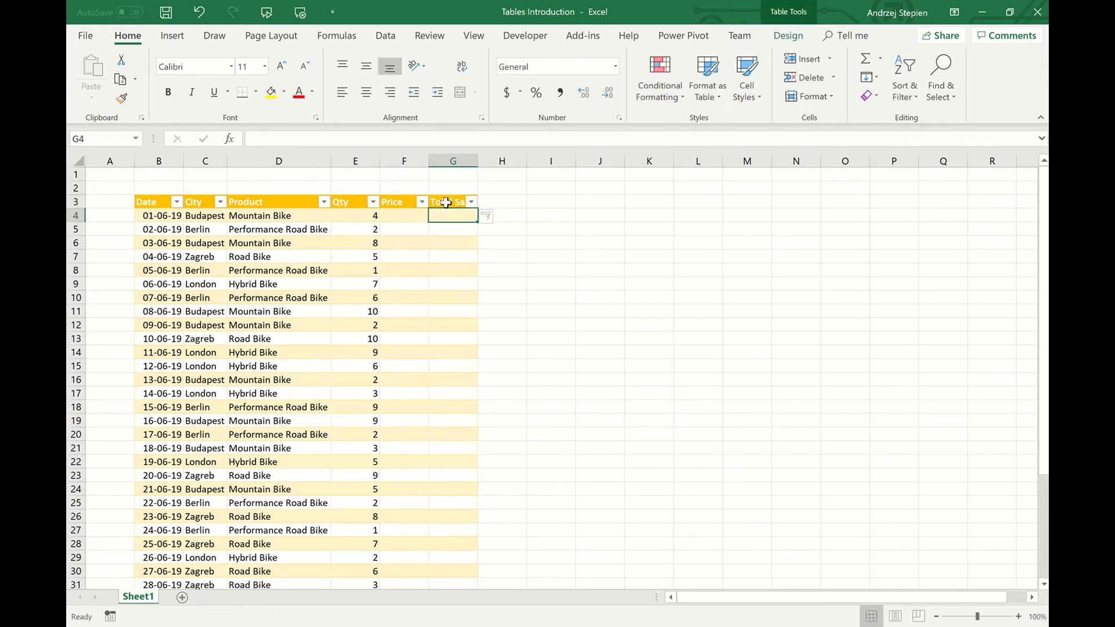
Step: Enter a price of 1000 in F4 and fill it down the whole Price column
{"action": "left_click", "coordinate": [390, 216]}
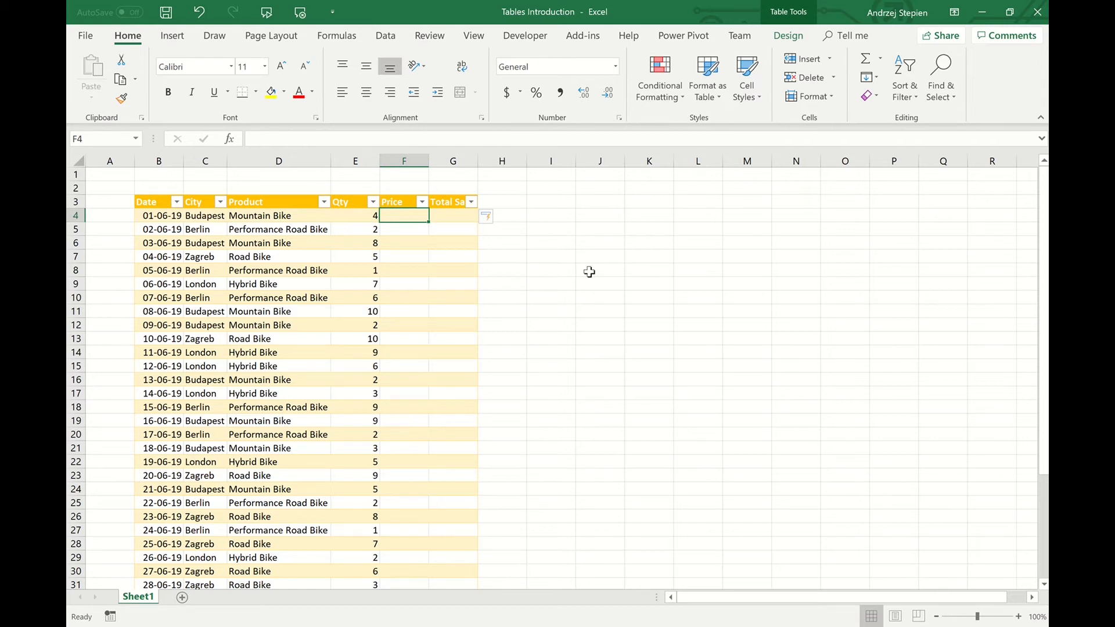
{"action": "type", "text": "1000"}
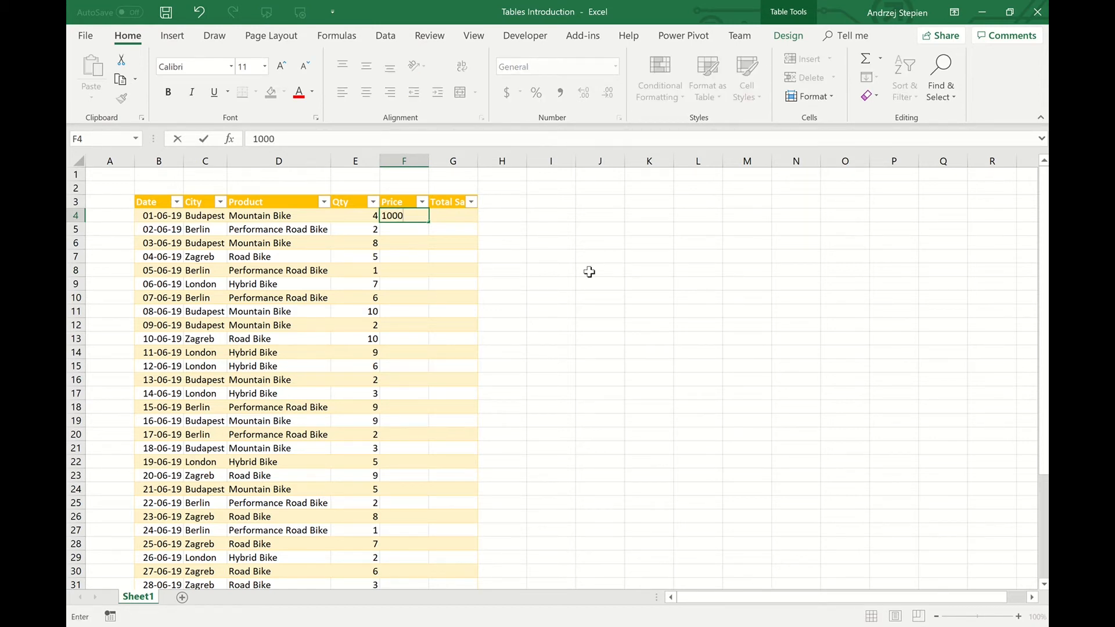
{"action": "key", "text": "Return"}
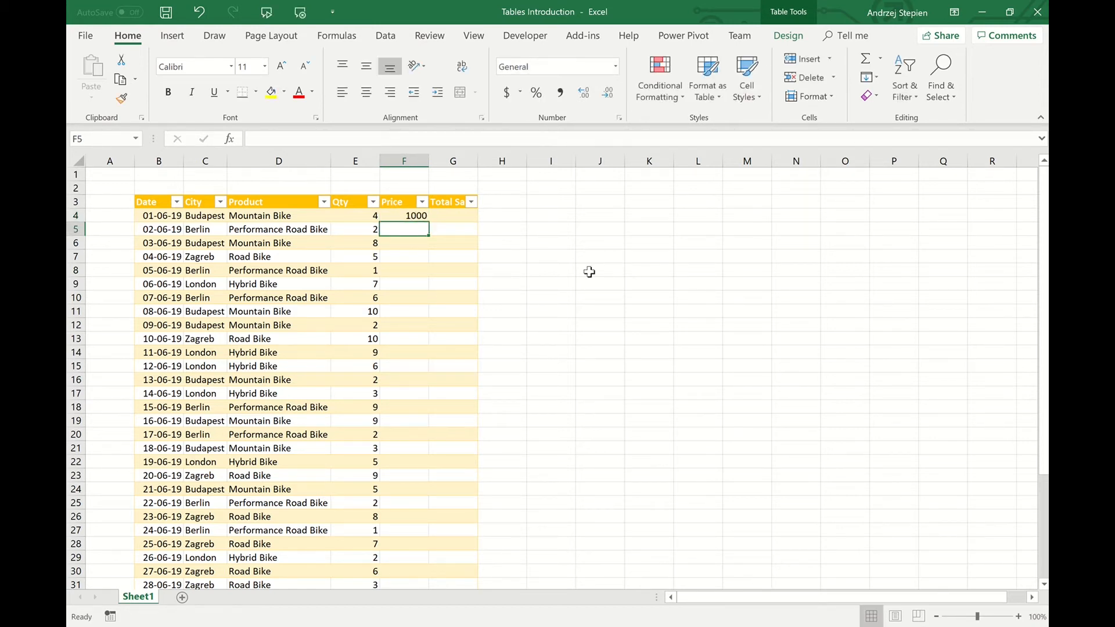
{"action": "left_click", "coordinate": [405, 218]}
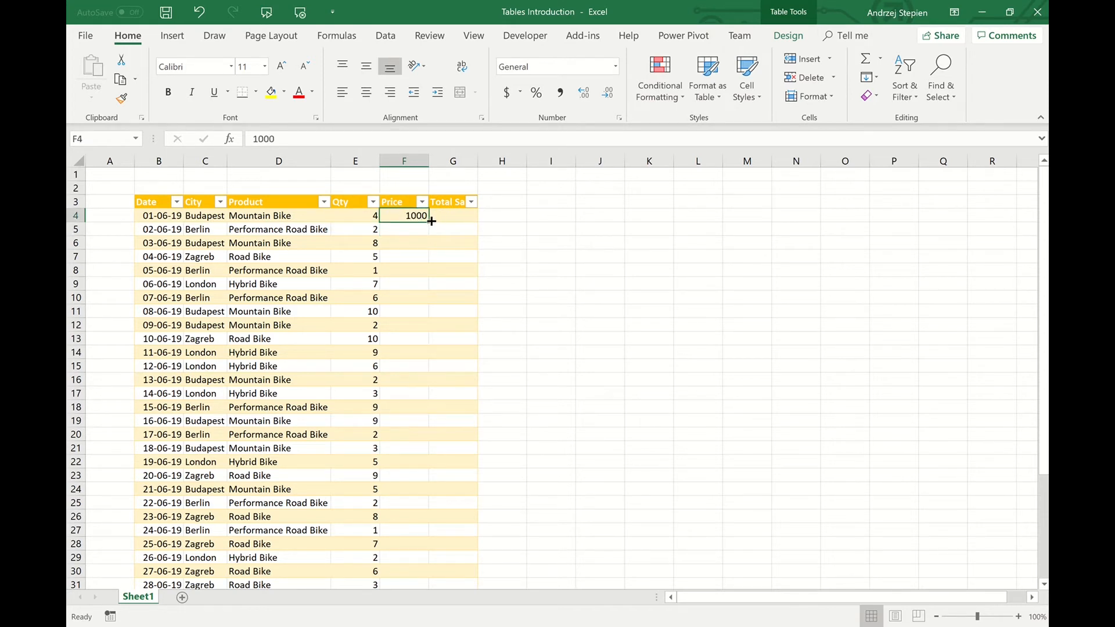
{"action": "double_click", "coordinate": [428, 223]}
{"action": "scroll", "coordinate": [437, 334], "scroll_direction": "down", "scroll_amount": 4}
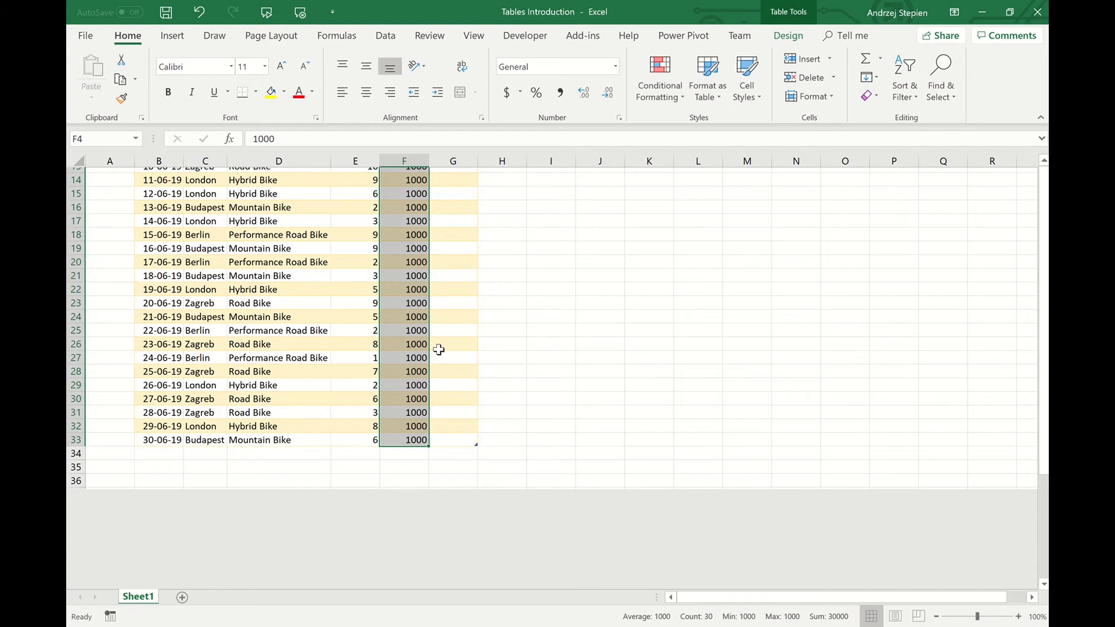
{"action": "scroll", "coordinate": [438, 349], "scroll_direction": "up", "scroll_amount": 4}
{"action": "left_click", "coordinate": [461, 215]}
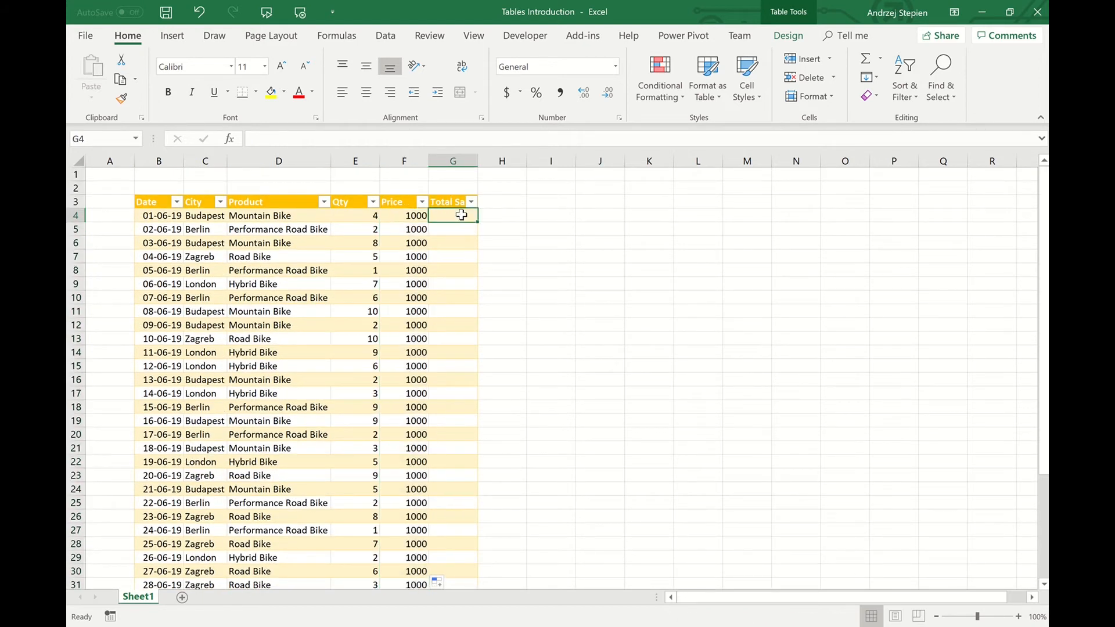
{"action": "type", "text": "="}
{"action": "left_click", "coordinate": [342, 215]}
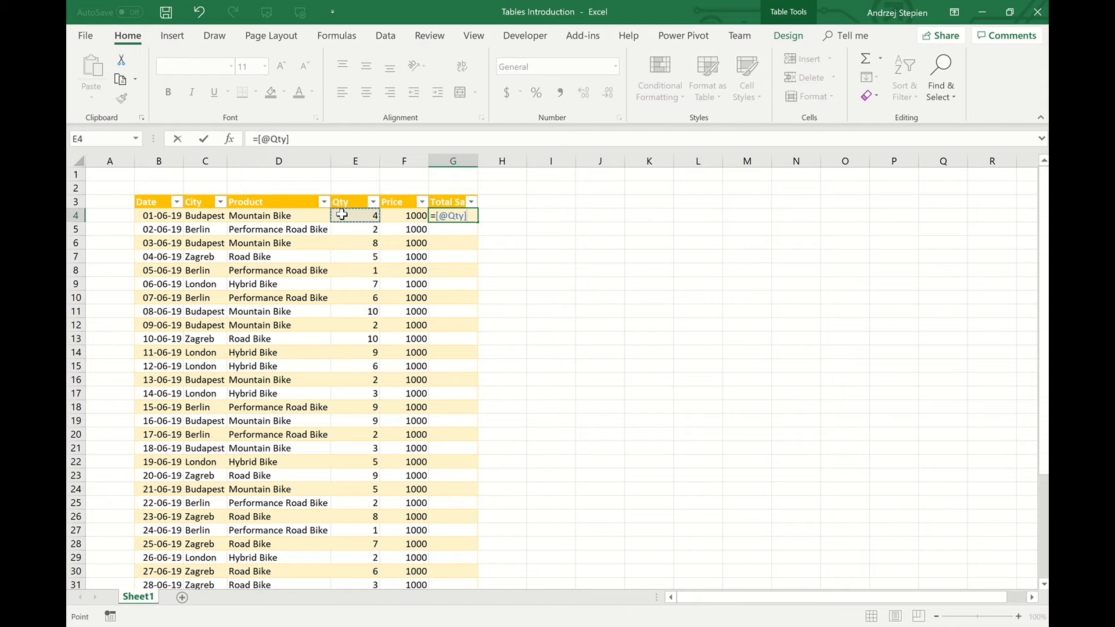
{"action": "type", "text": "*"}
{"action": "left_click", "coordinate": [406, 216]}
{"action": "key", "text": "Return"}
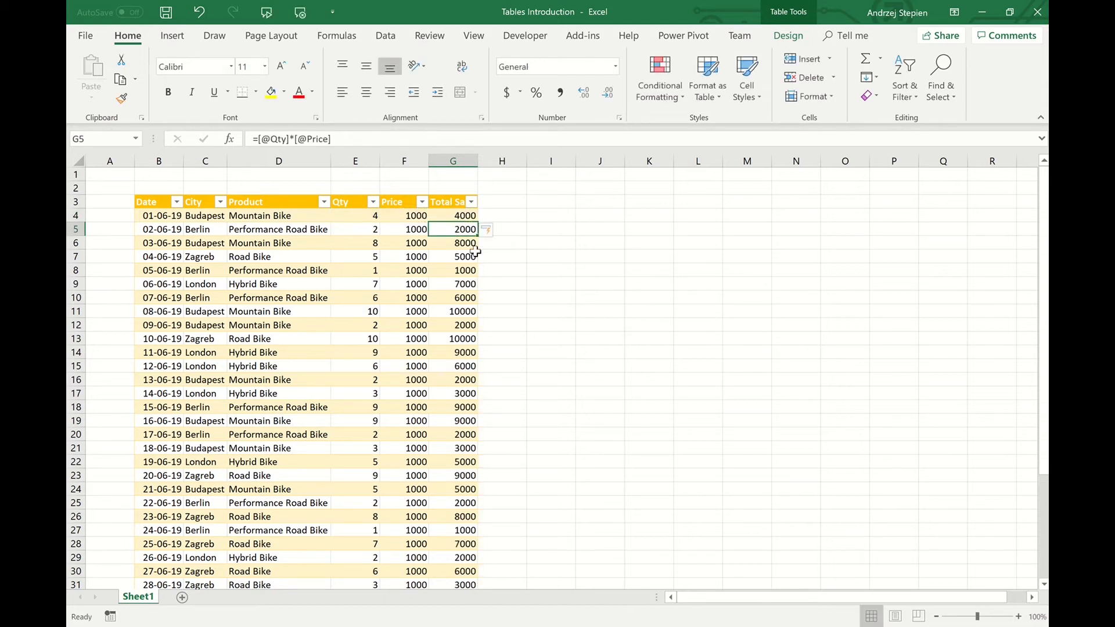
{"action": "scroll", "coordinate": [461, 277], "scroll_direction": "down", "scroll_amount": 1}
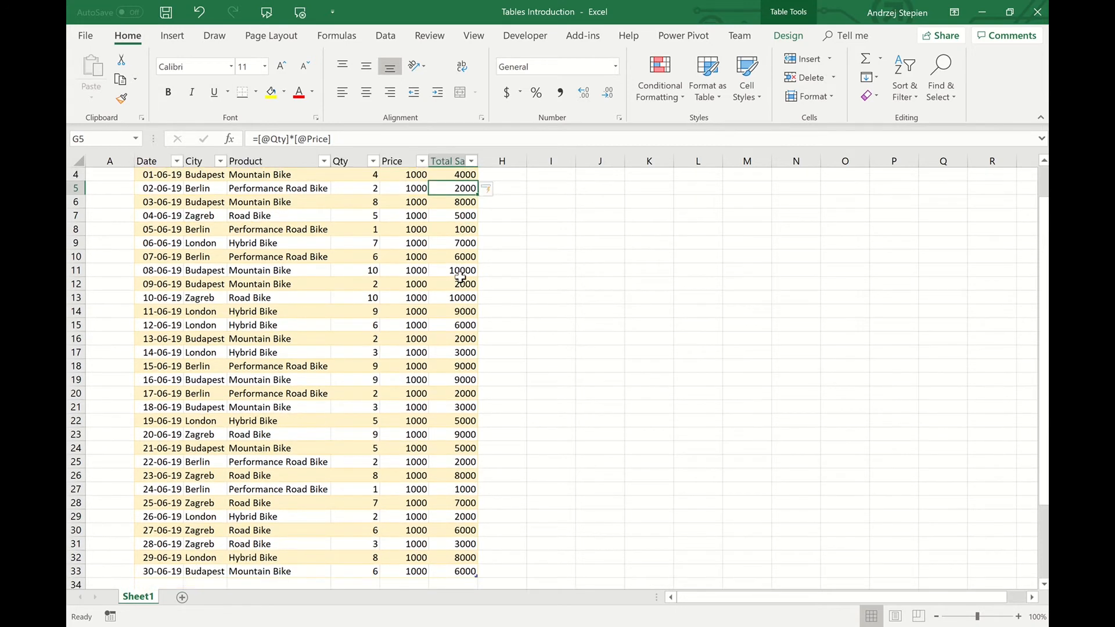
{"action": "scroll", "coordinate": [461, 277], "scroll_direction": "up", "scroll_amount": 1}
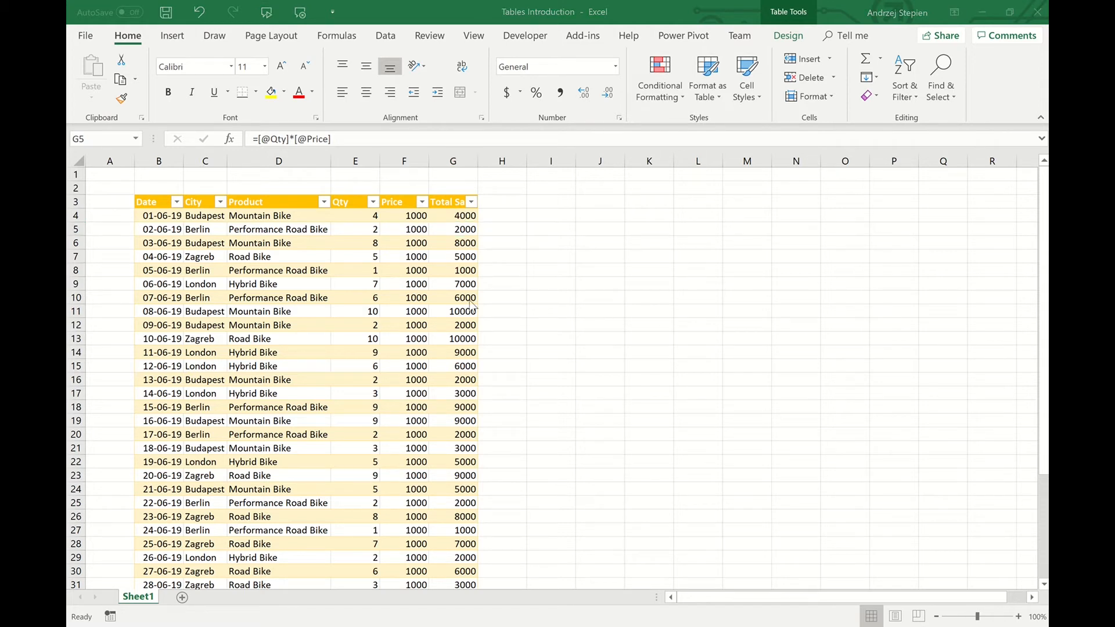
Step: Examine the formula in several Total Sales cells between G4 and G8 to compare the rows
{"action": "left_click", "coordinate": [455, 215]}
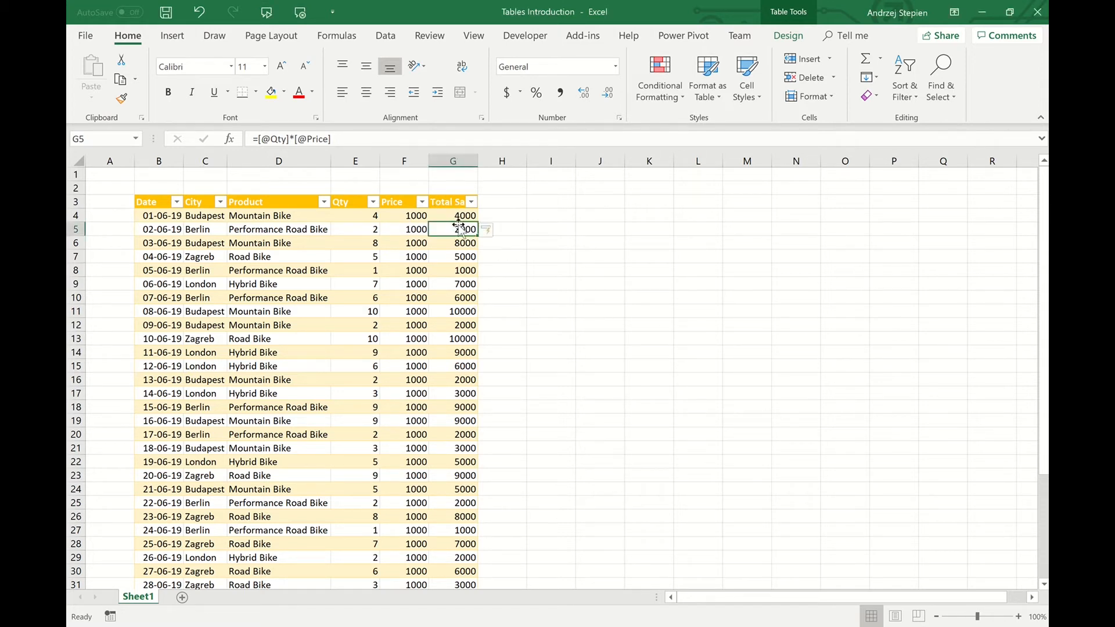
{"action": "left_click", "coordinate": [459, 216]}
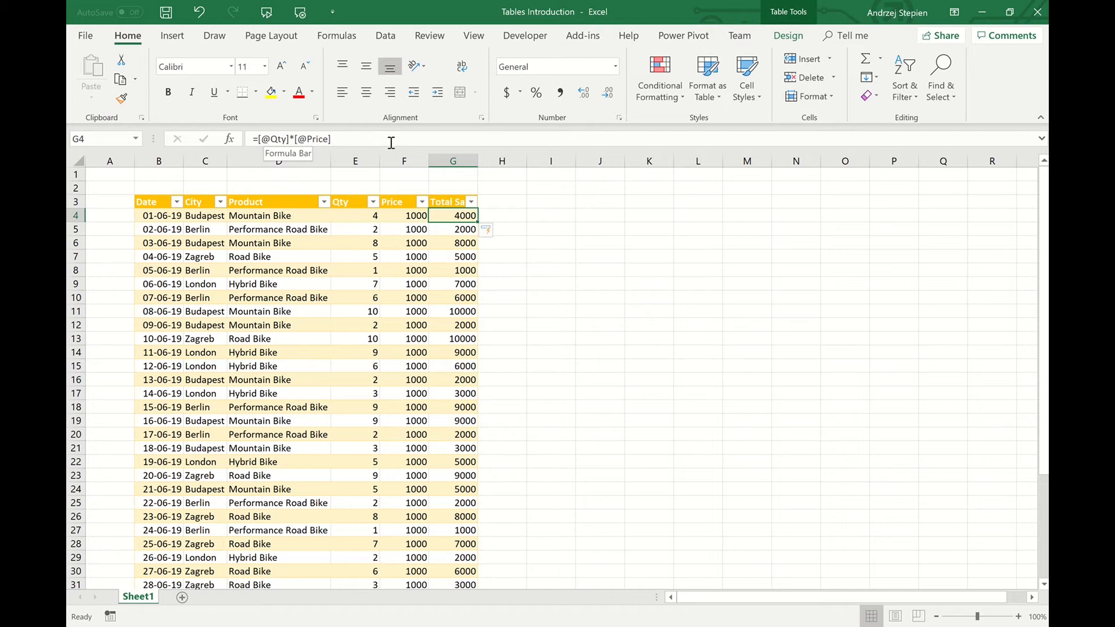
{"action": "left_click", "coordinate": [463, 229]}
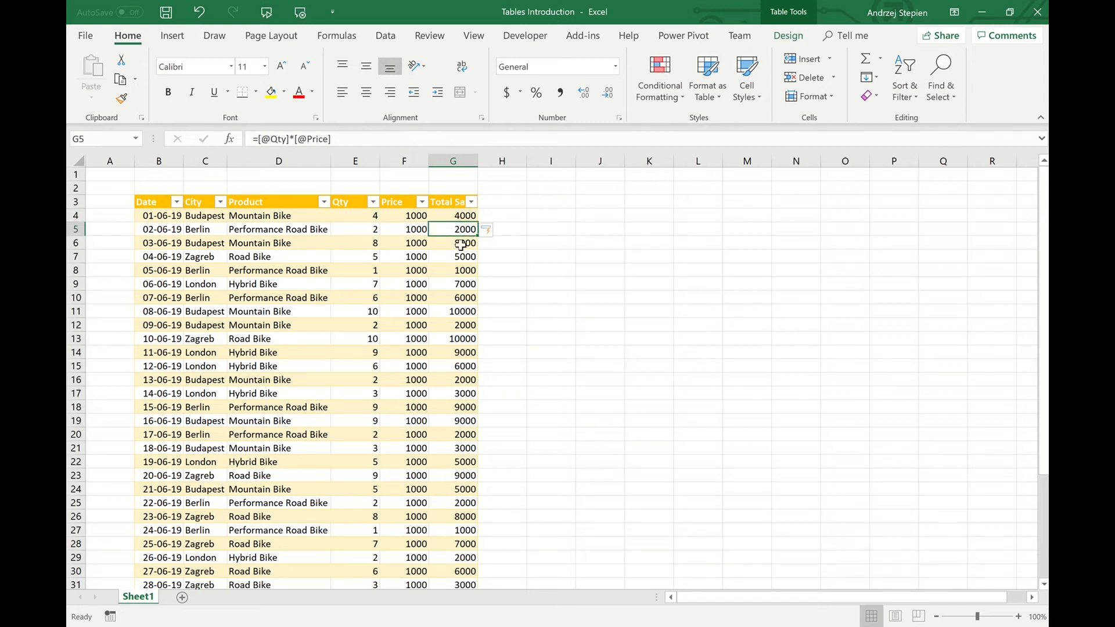
{"action": "left_click", "coordinate": [461, 244]}
{"action": "left_click", "coordinate": [462, 268]}
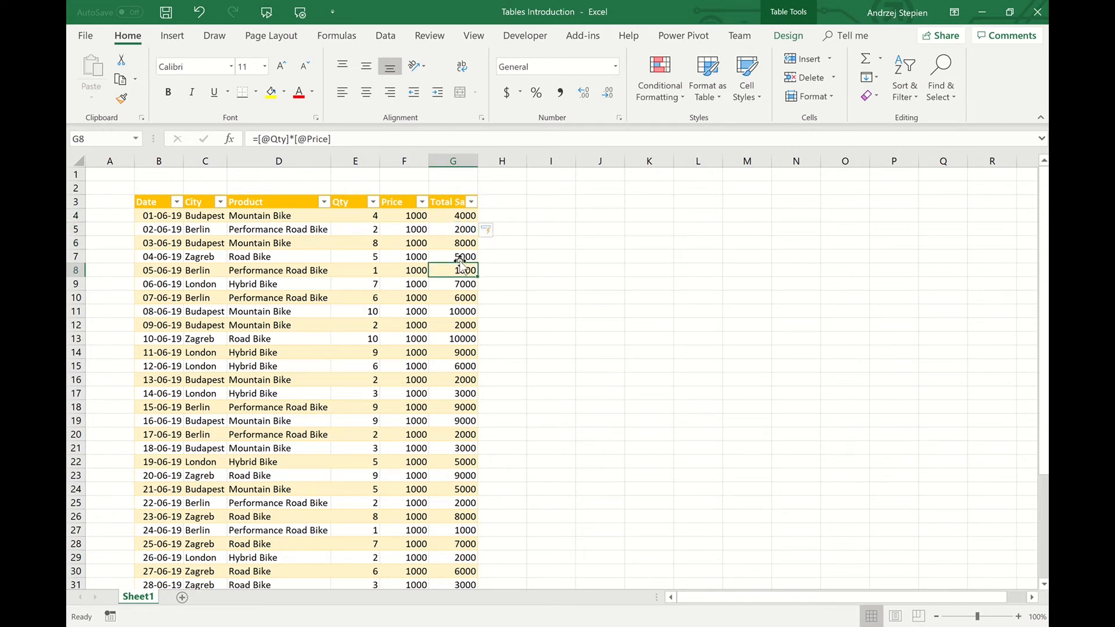
{"action": "left_click", "coordinate": [461, 256]}
{"action": "left_click", "coordinate": [462, 230]}
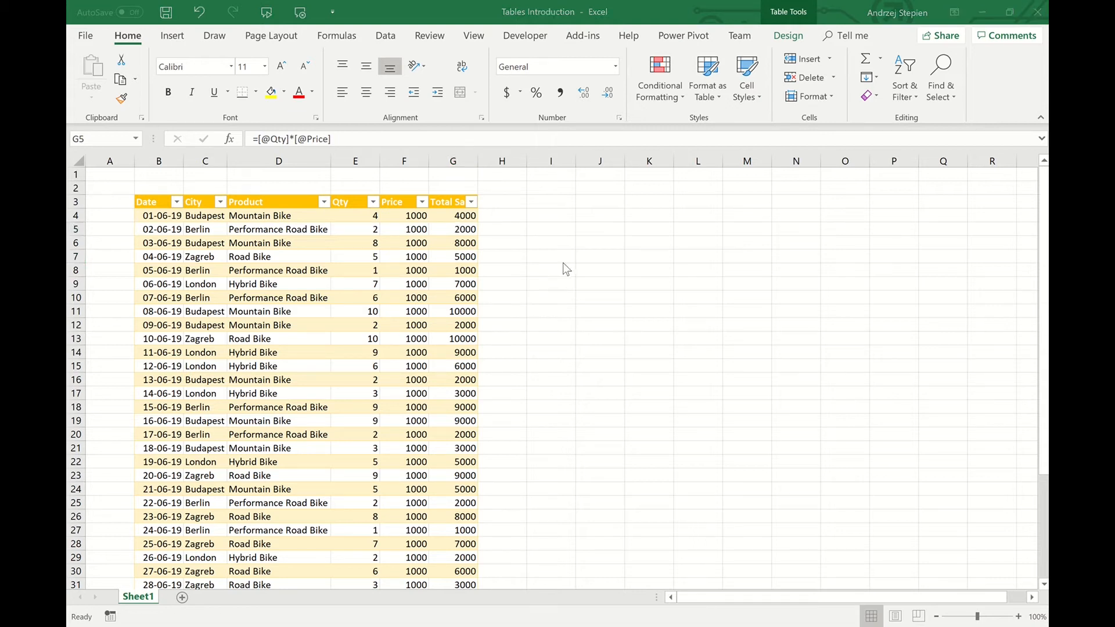
{"action": "left_click", "coordinate": [465, 233]}
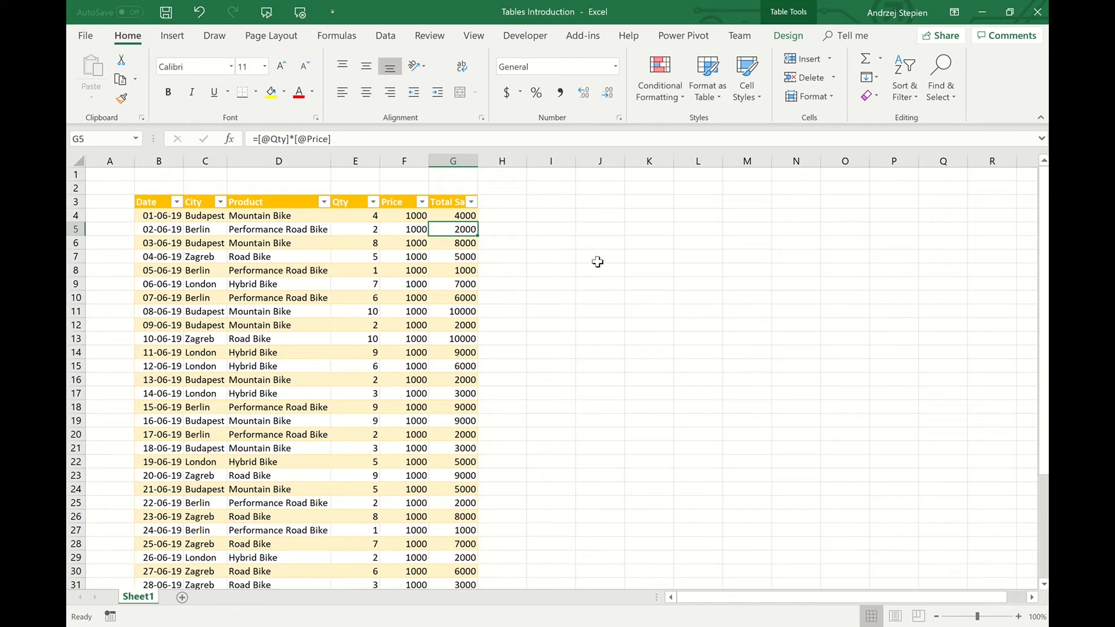
Step: Start a formula in J4 that references the tblSales Date column, and cut it back to =tblSales[ to list the table's columns
{"action": "left_click", "coordinate": [602, 218]}
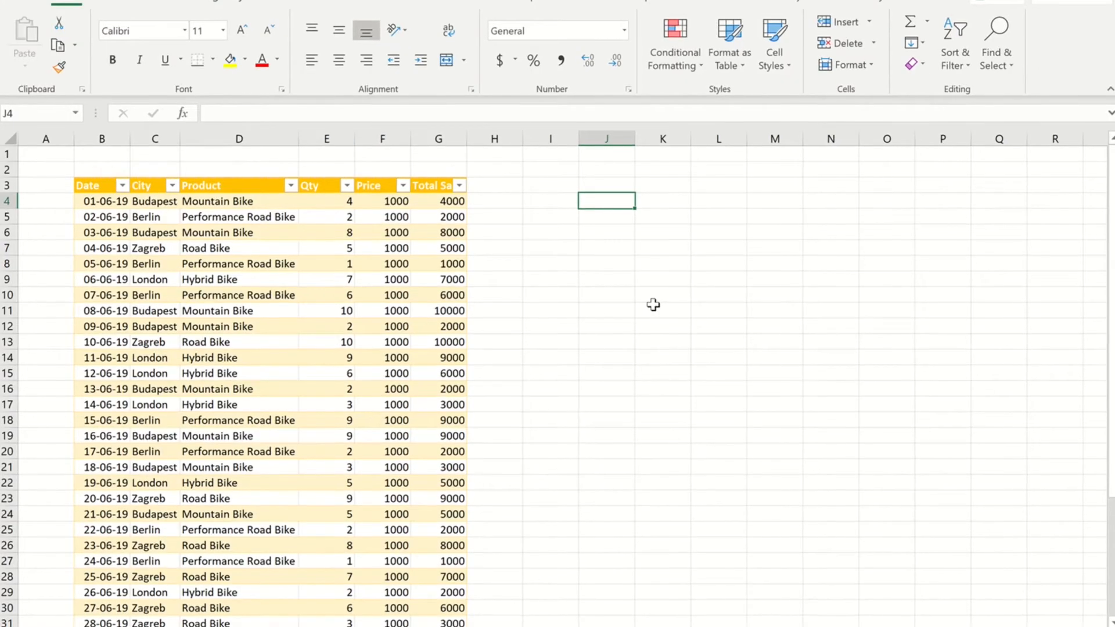
{"action": "type", "text": "="}
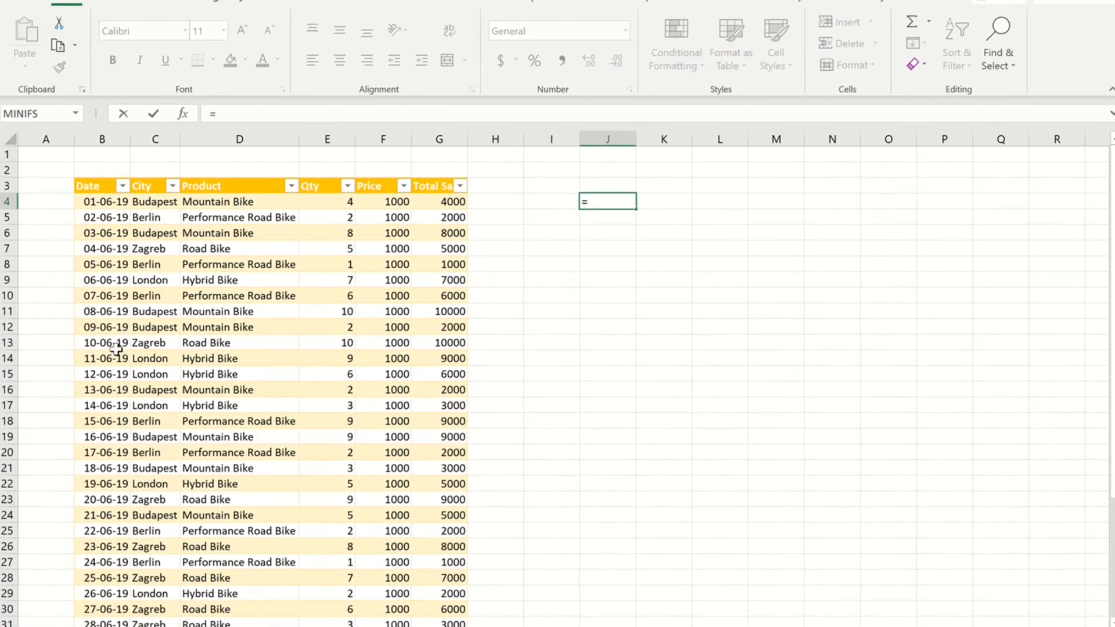
{"action": "left_click", "coordinate": [100, 177]}
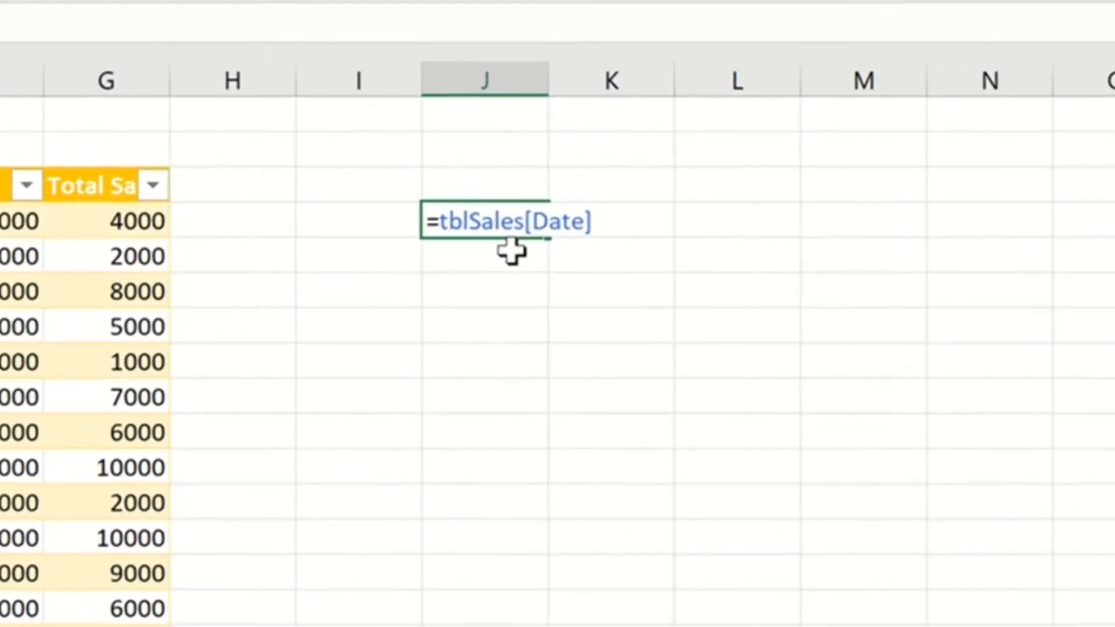
{"action": "key", "text": "BackSpace"}
{"action": "key", "text": "BackSpace"}
{"action": "key", "text": "BackSpace"}
{"action": "key", "text": "BackSpace"}
{"action": "key", "text": "BackSpace"}
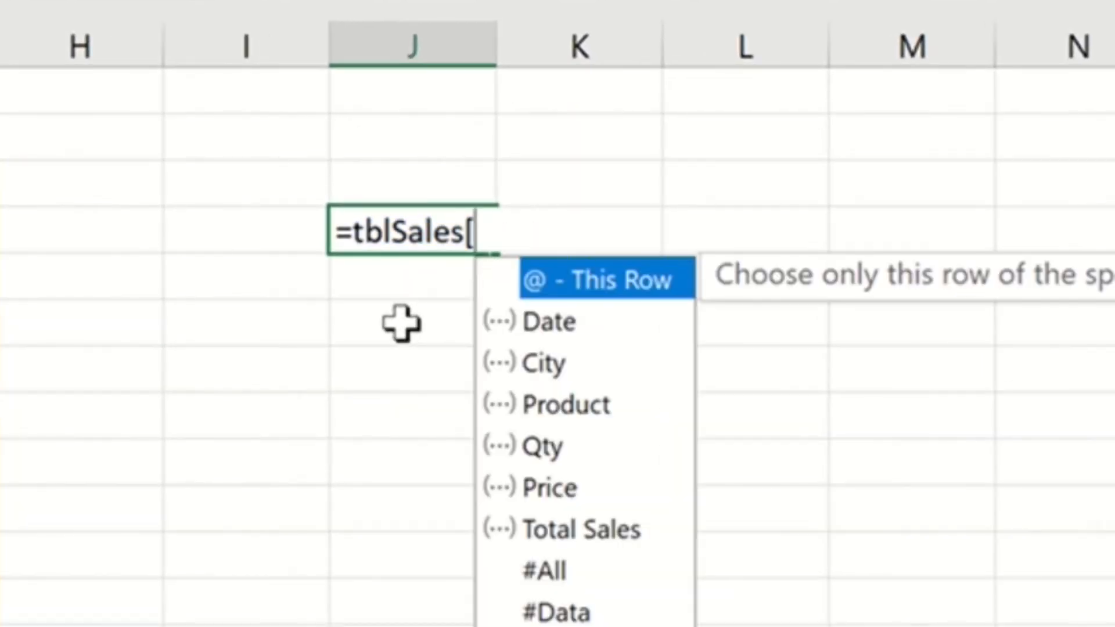
Step: Cut the J4 formula back to =t and extend it to =tbl to look up tables by their name prefix
{"action": "key", "text": "BackSpace"}
{"action": "key", "text": "BackSpace"}
{"action": "key", "text": "BackSpace"}
{"action": "key", "text": "BackSpace"}
{"action": "key", "text": "BackSpace"}
{"action": "key", "text": "BackSpace"}
{"action": "key", "text": "BackSpace"}
{"action": "key", "text": "BackSpace"}
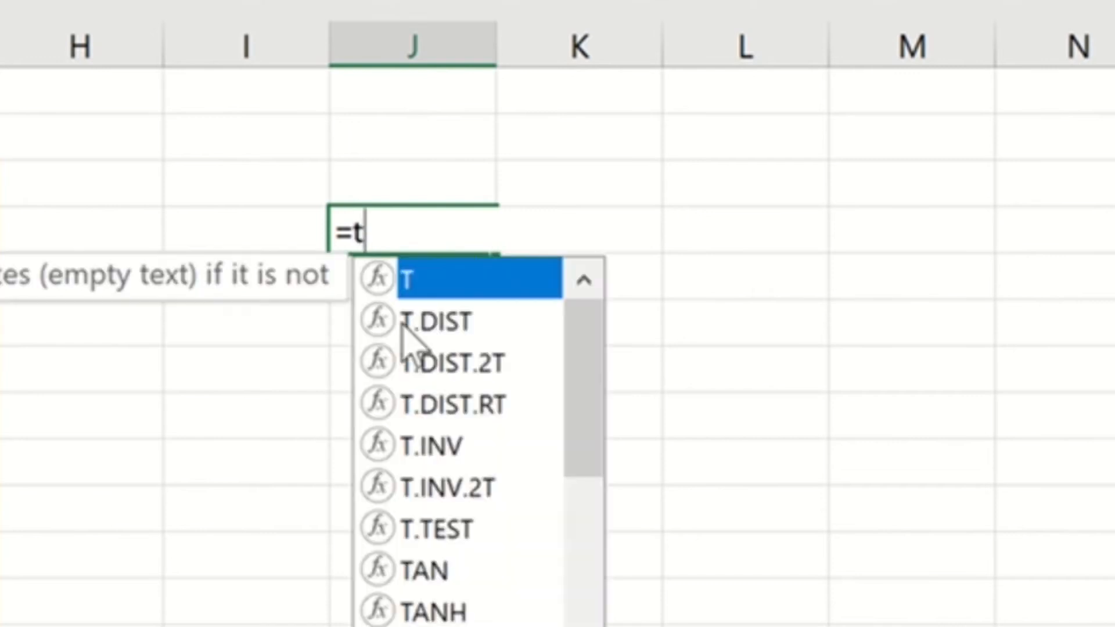
{"action": "type", "text": "bl"}
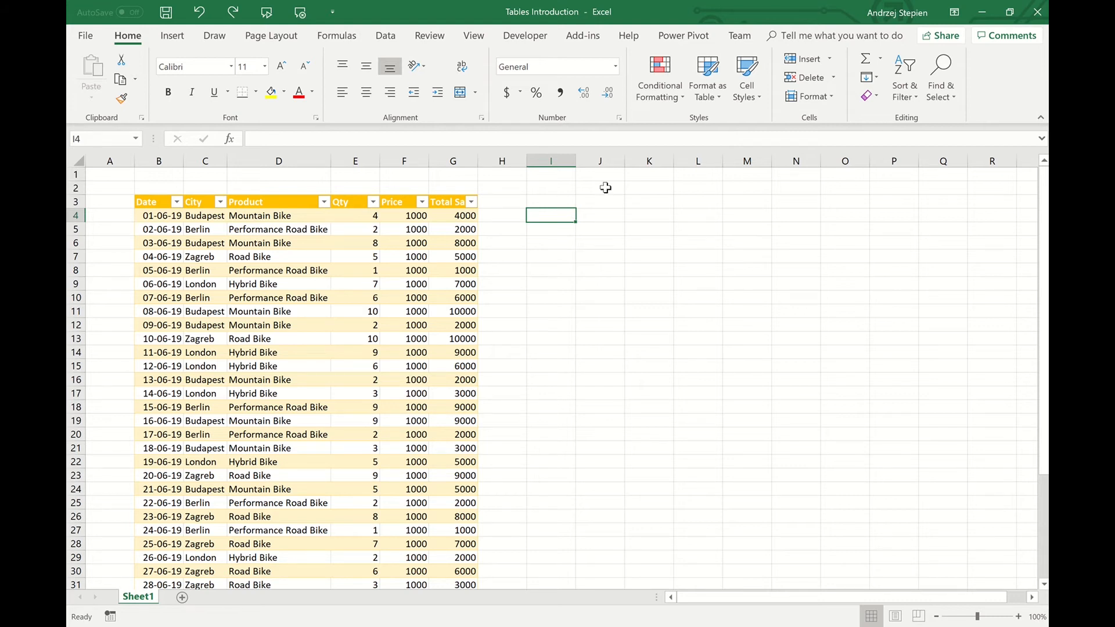
Step: Enter the heading Tax in J3, outside the sales table
{"action": "left_click", "coordinate": [602, 206]}
{"action": "double_click", "coordinate": [602, 207]}
{"action": "type", "text": "Tax"}
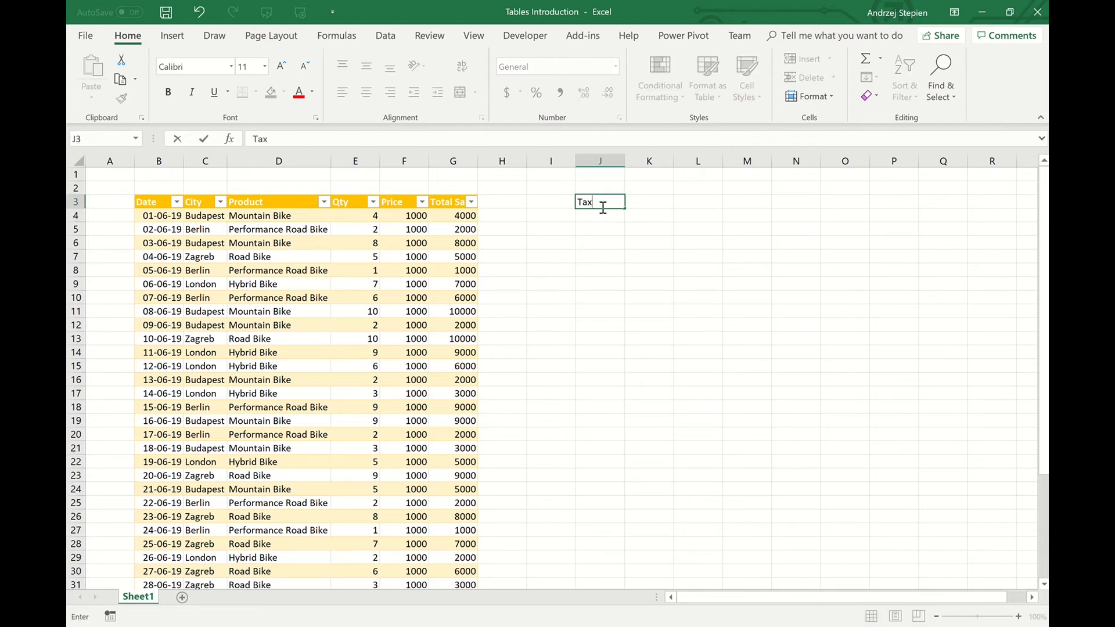
{"action": "key", "text": "Return"}
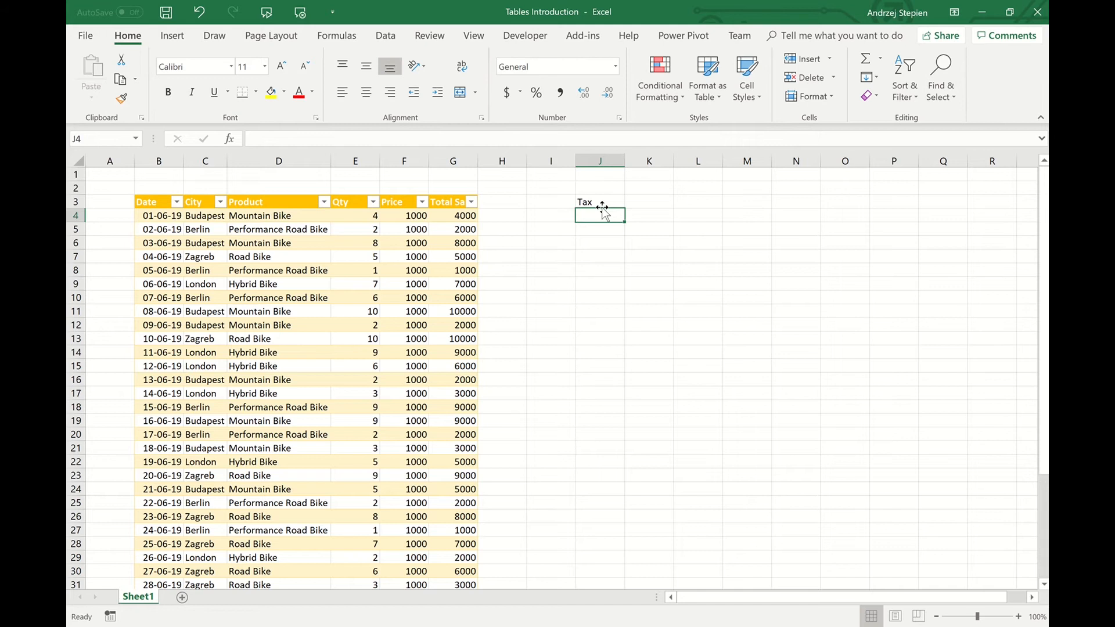
Step: Calculate the tax in J4 with the formula =G4*20% and fill it down to J9
{"action": "type", "text": "=g"}
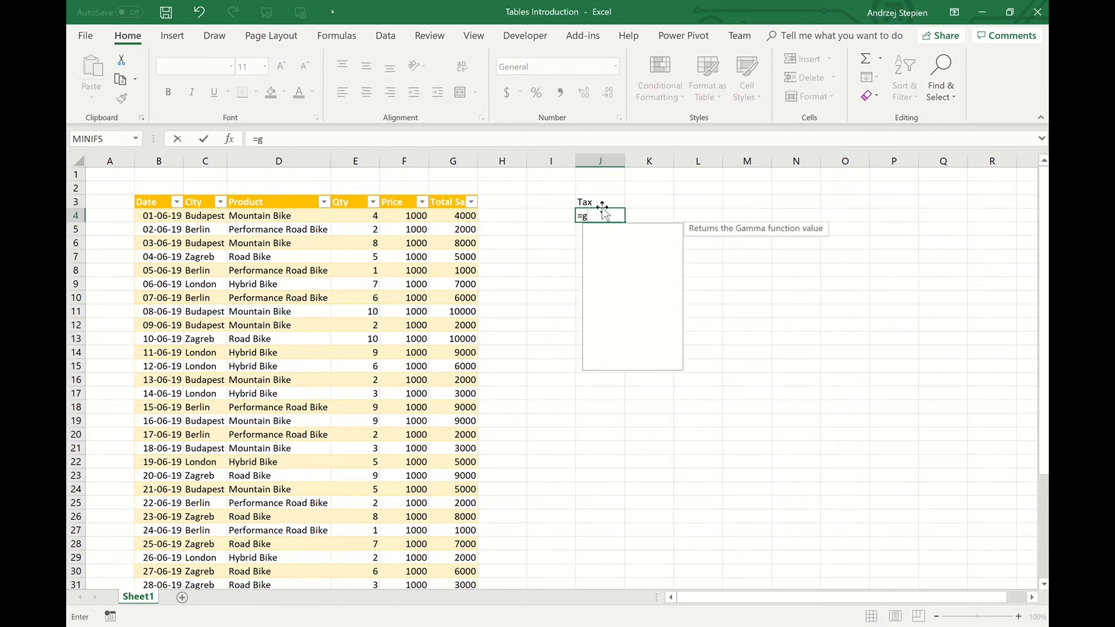
{"action": "type", "text": "4*20"}
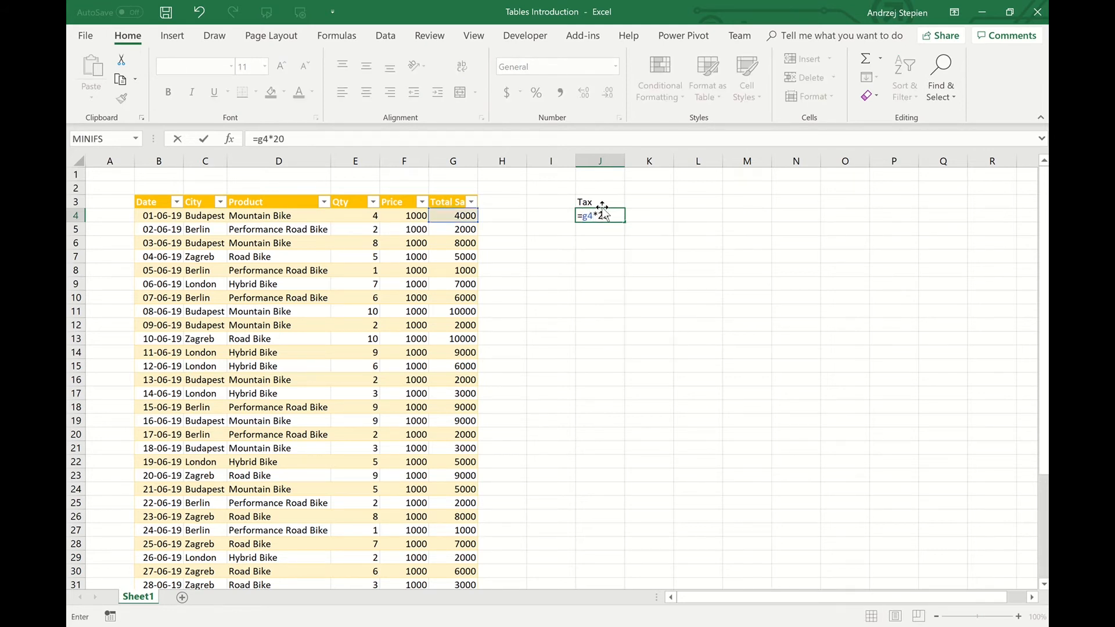
{"action": "type", "text": "%"}
{"action": "key", "text": "Return"}
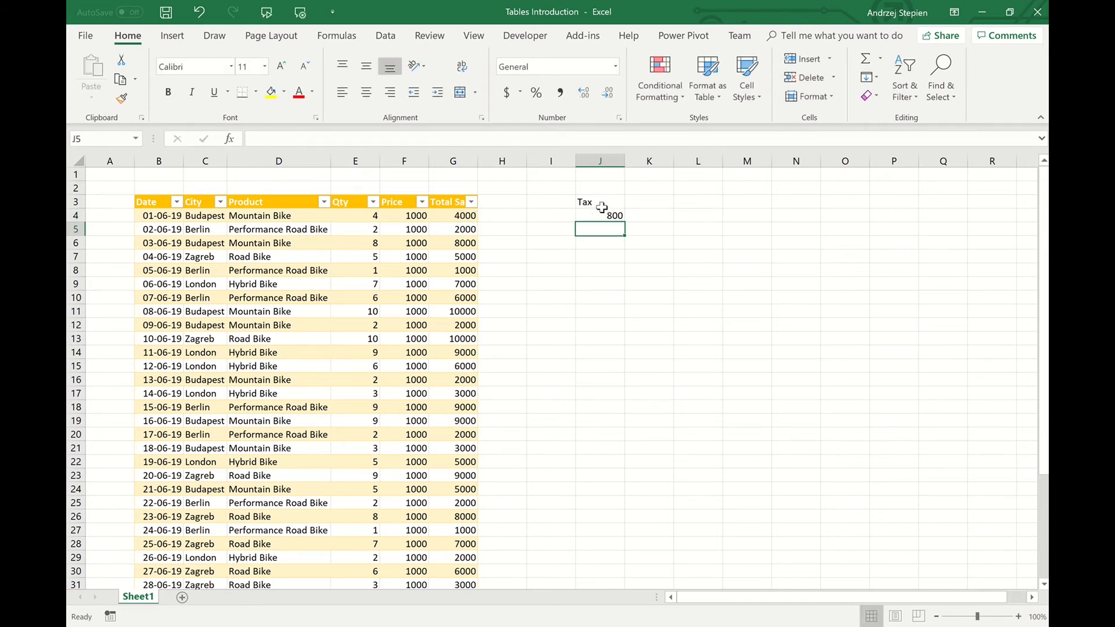
{"action": "left_click", "coordinate": [614, 217]}
{"action": "left_click_drag", "start_coordinate": [623, 227], "coordinate": [623, 288]}
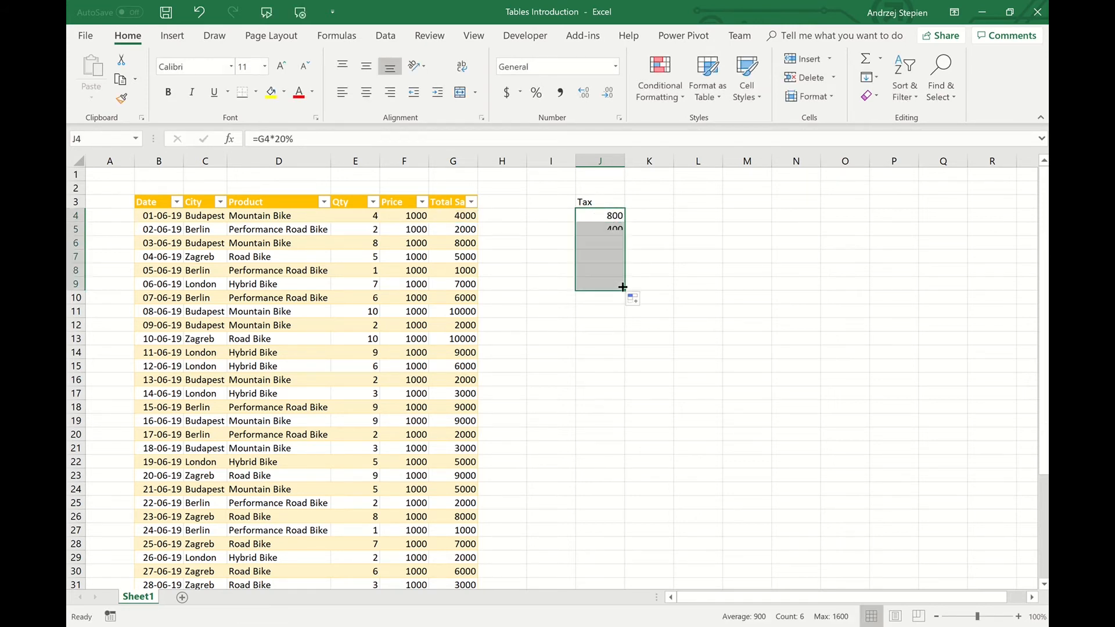
Step: Fill the J4 tax formula across into K4 and open the copied formula for editing to check its cell reference
{"action": "left_click", "coordinate": [608, 215]}
{"action": "left_click_drag", "start_coordinate": [654, 224], "coordinate": [652, 224]}
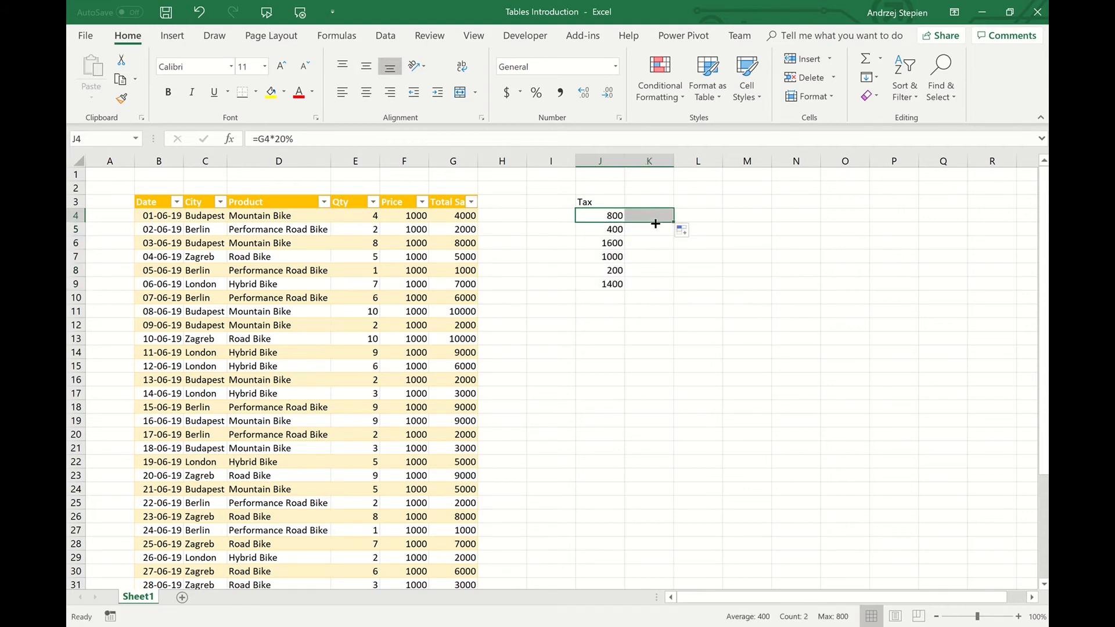
{"action": "left_click", "coordinate": [657, 215]}
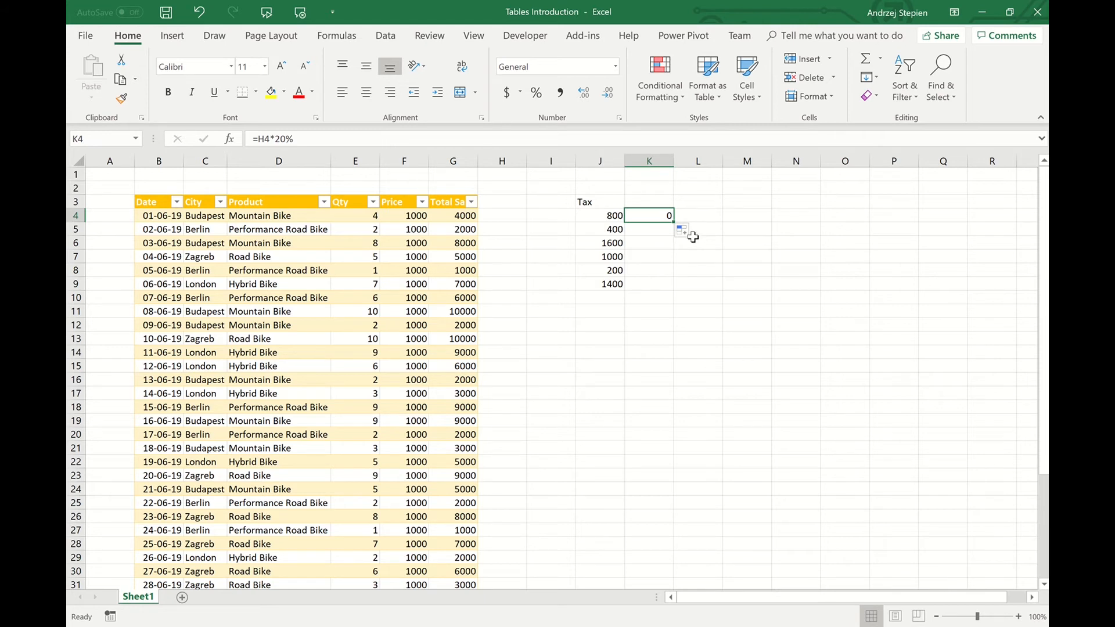
{"action": "key", "text": "F2"}
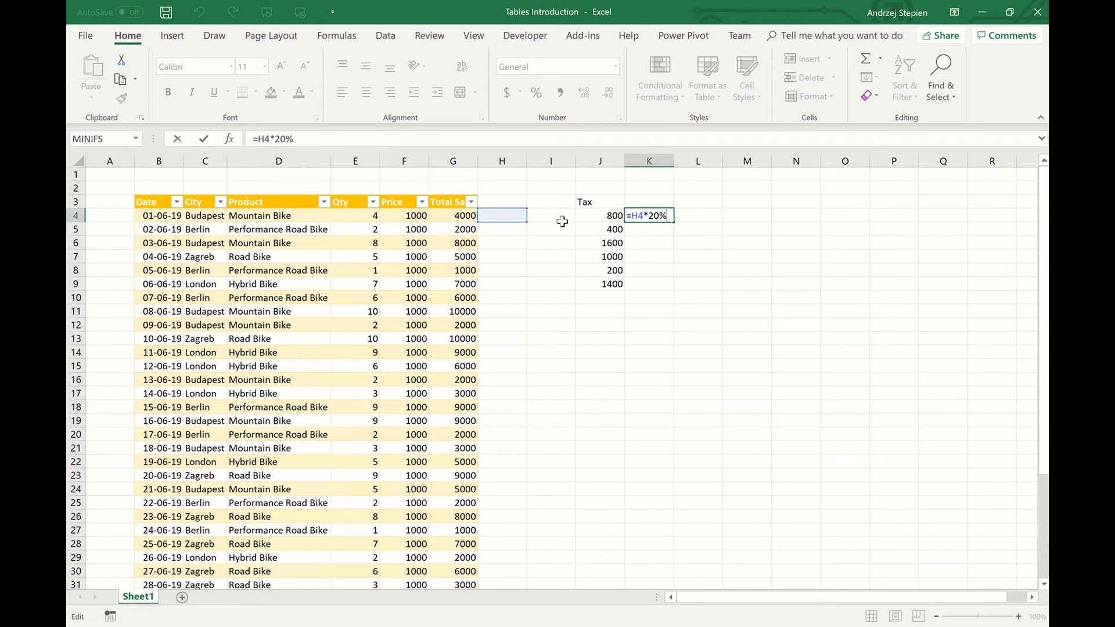
Step: Add a Tax column to the sales table by entering its header in H3, beside Total Sales
{"action": "left_click", "coordinate": [497, 189]}
{"action": "left_click", "coordinate": [493, 208]}
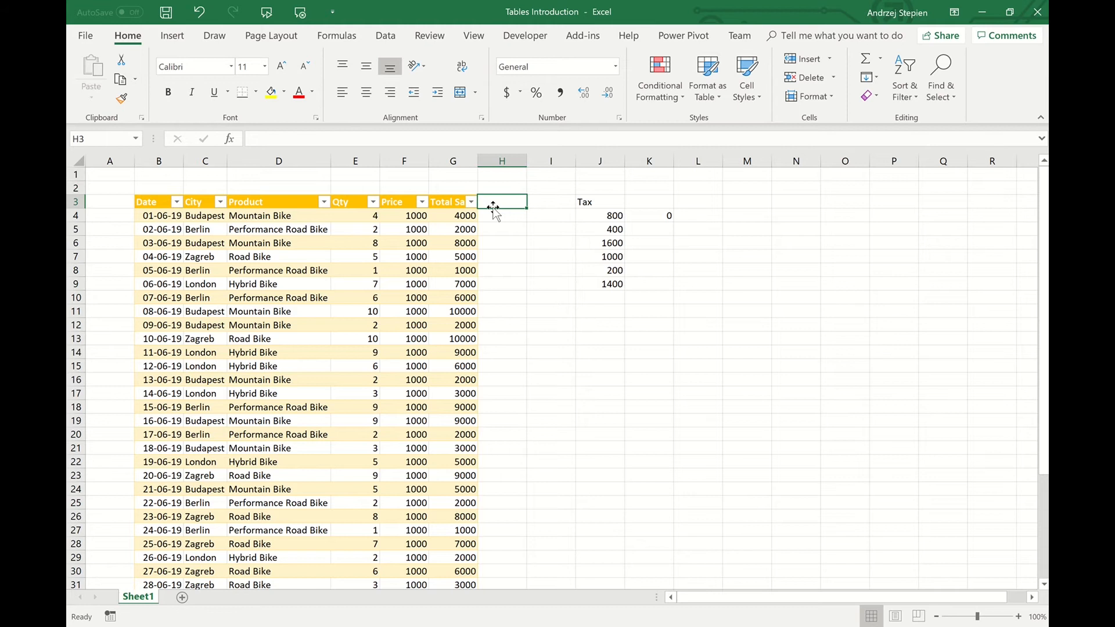
{"action": "type", "text": "Tax"}
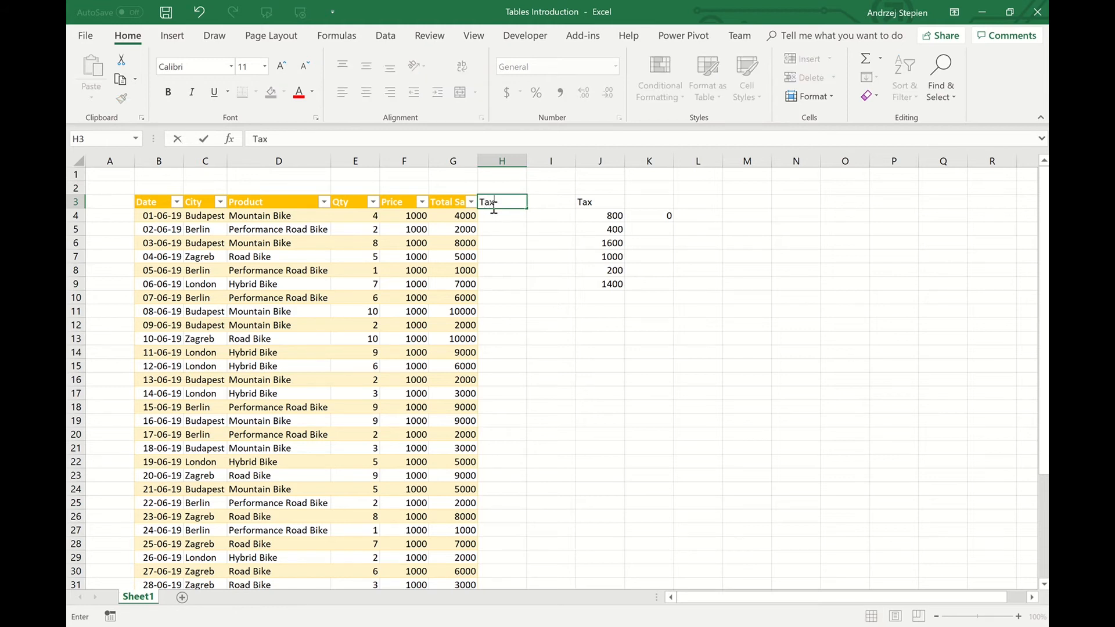
{"action": "key", "text": "Return"}
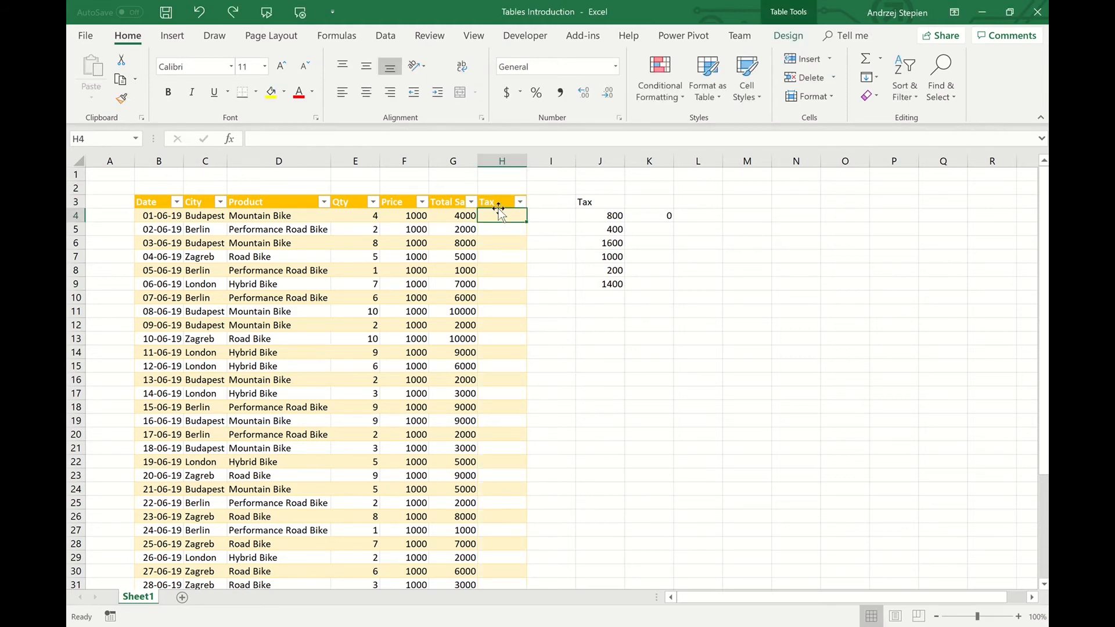
Step: Calculate the table's Tax column with the formula =[@[Total Sales]]*20%, entered in H4
{"action": "type", "text": "="}
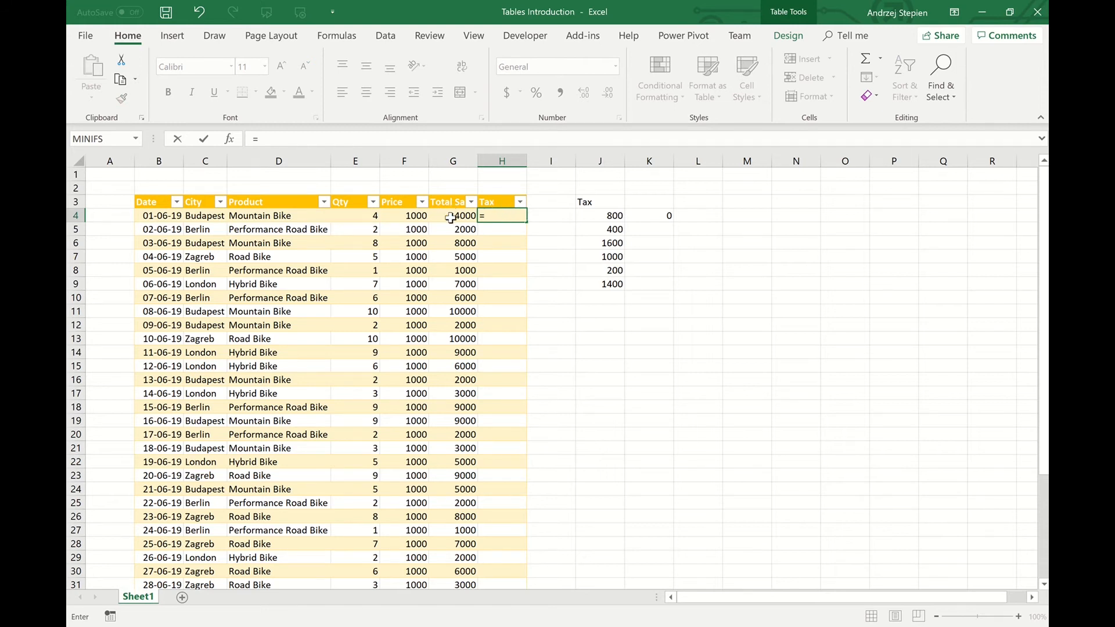
{"action": "left_click", "coordinate": [452, 218]}
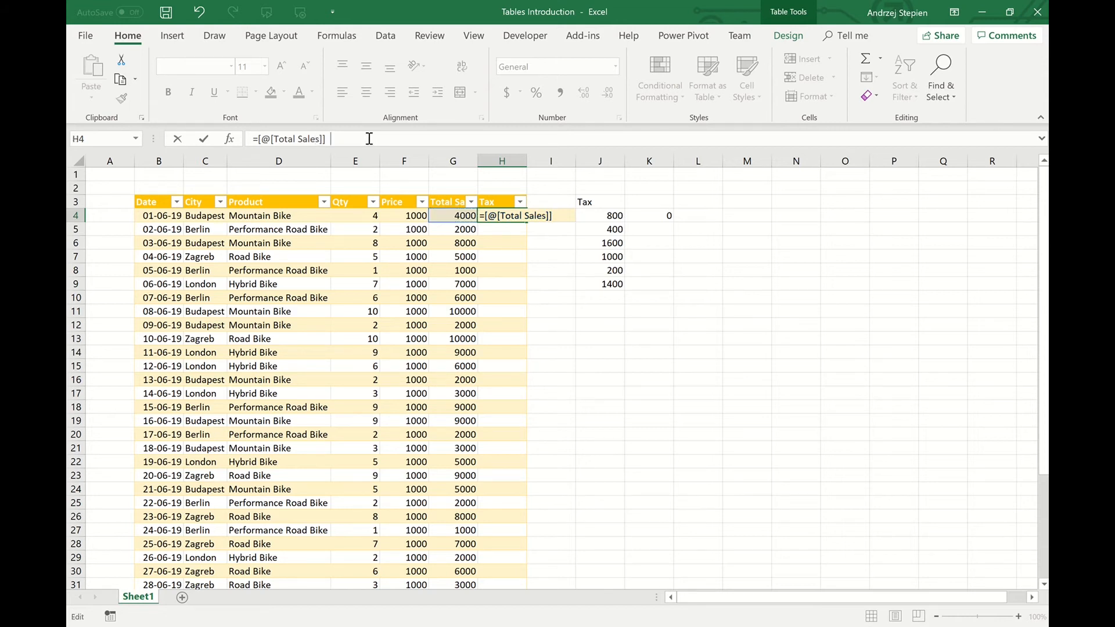
{"action": "type", "text": "20%"}
{"action": "key", "text": "Return"}
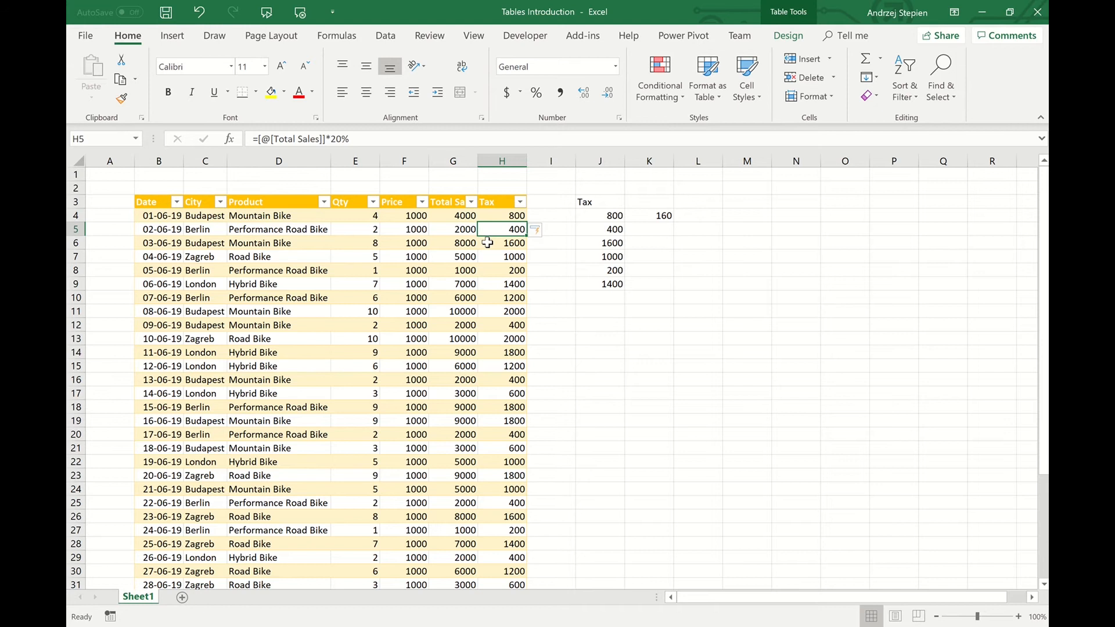
Step: Fill the tax formula outside the table down from J9 to J33, the table's last row
{"action": "scroll", "coordinate": [486, 243], "scroll_direction": "down", "scroll_amount": 2}
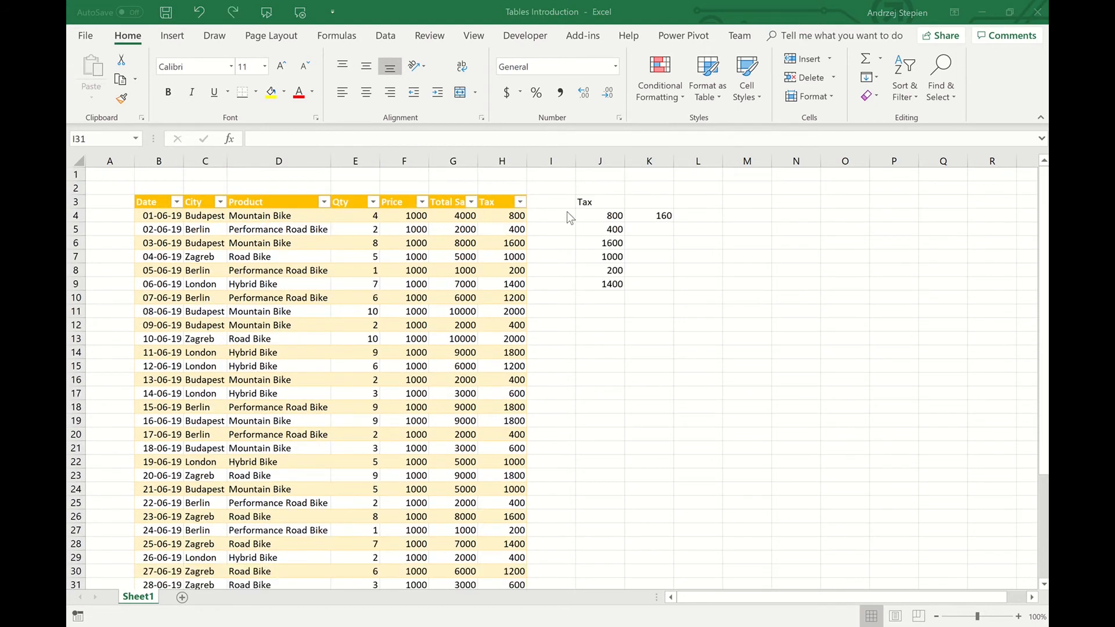
{"action": "left_click", "coordinate": [615, 289]}
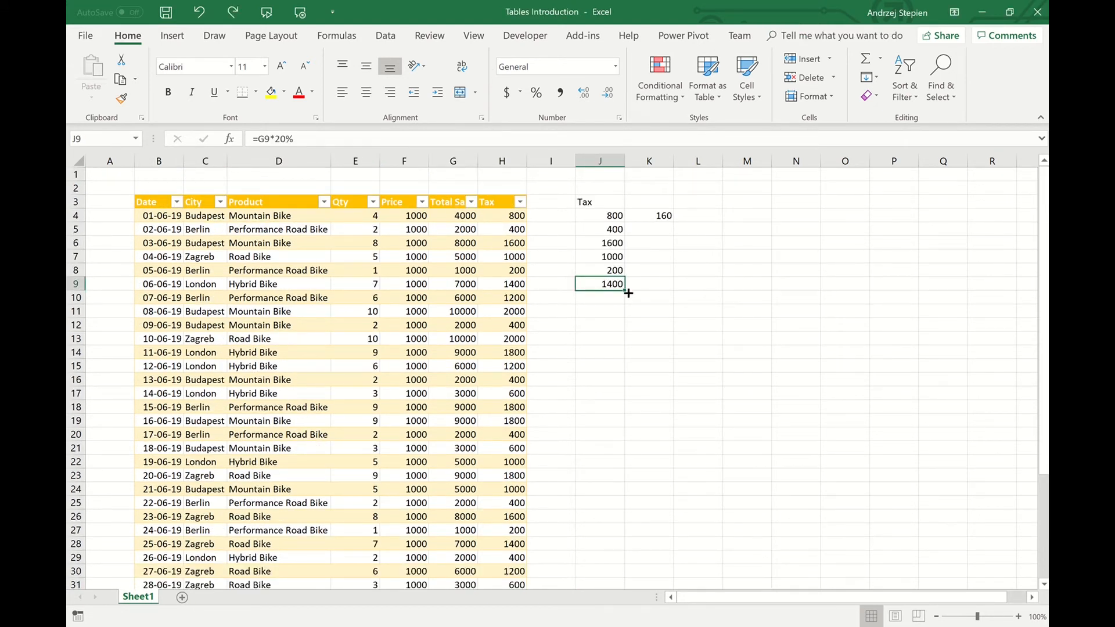
{"action": "left_click_drag", "start_coordinate": [627, 291], "coordinate": [600, 494]}
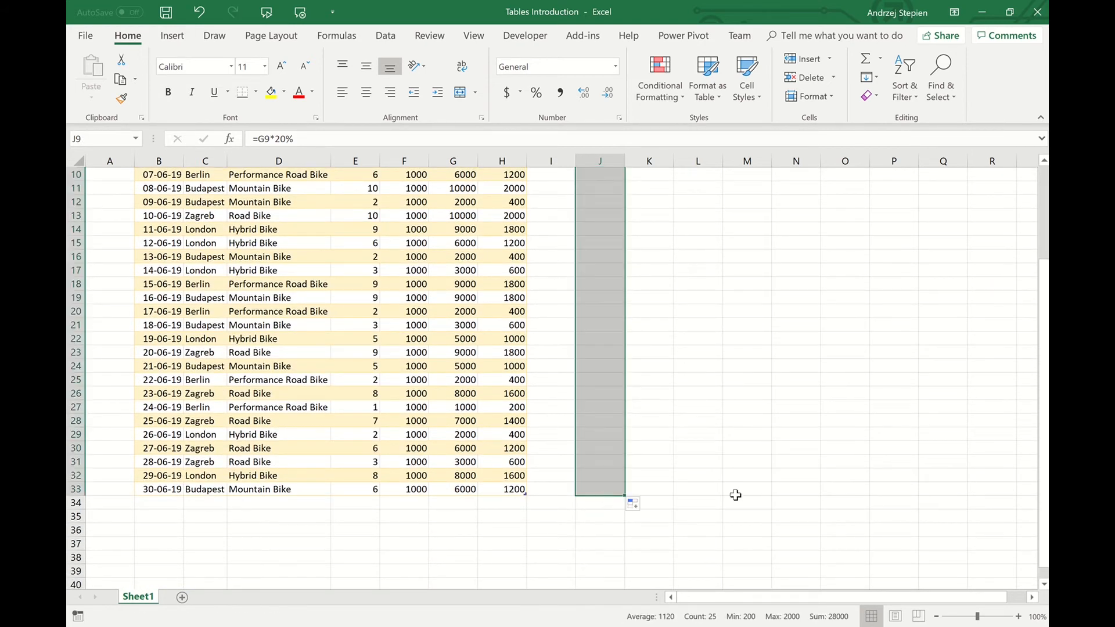
{"action": "scroll", "coordinate": [685, 372], "scroll_direction": "up", "scroll_amount": 3}
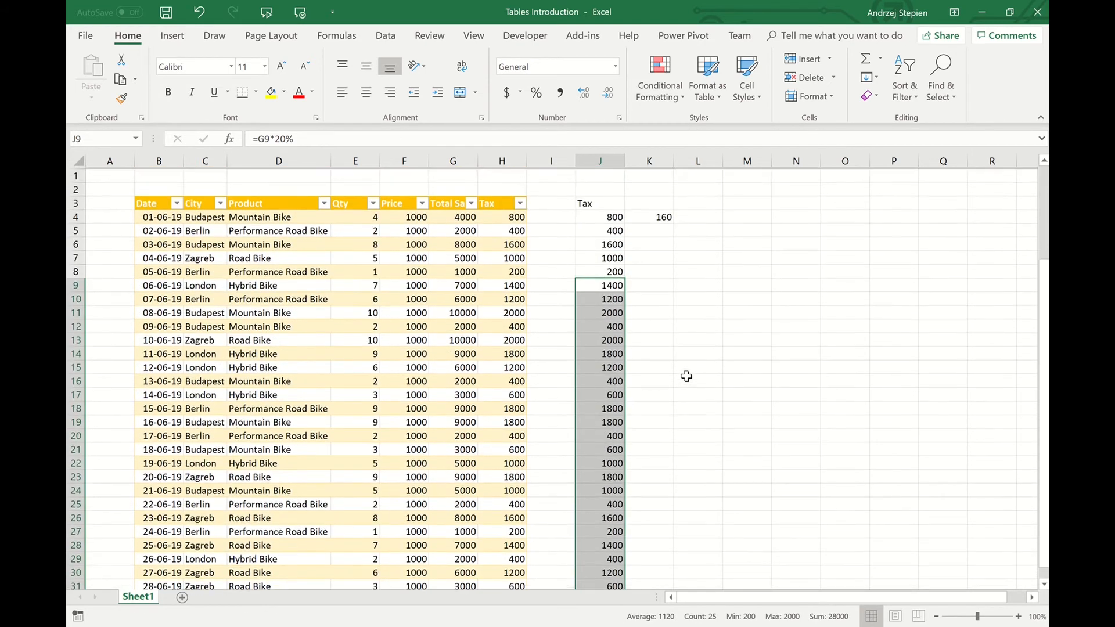
Step: Append three records to the table by copying B30:F32 and pasting them at B34, directly below the last row
{"action": "scroll", "coordinate": [605, 286], "scroll_direction": "down", "scroll_amount": 2}
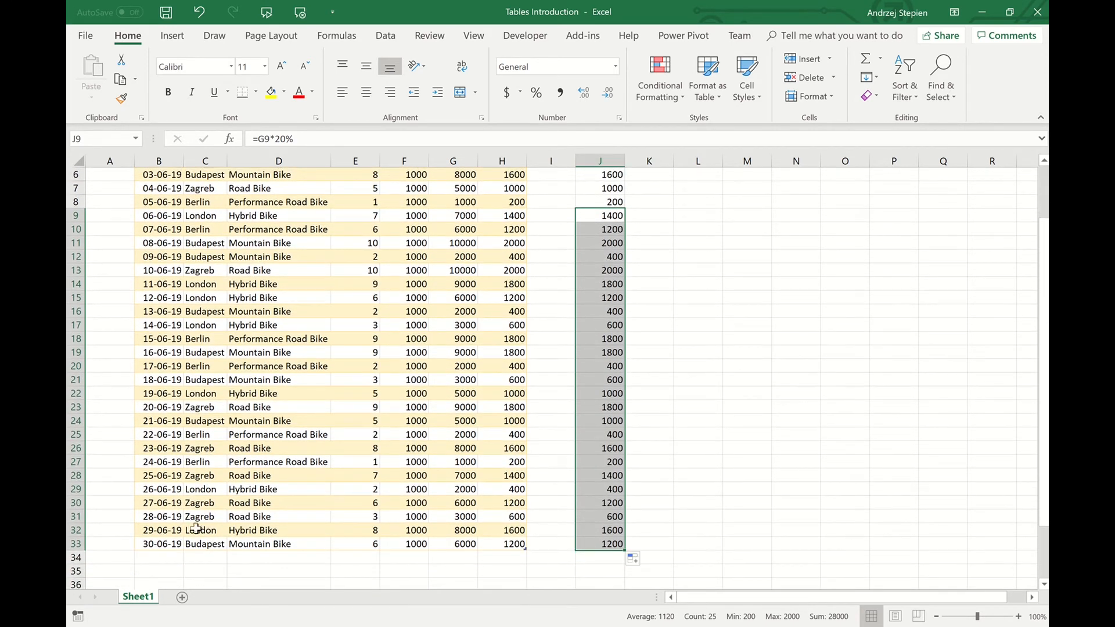
{"action": "left_click_drag", "start_coordinate": [154, 502], "coordinate": [401, 526]}
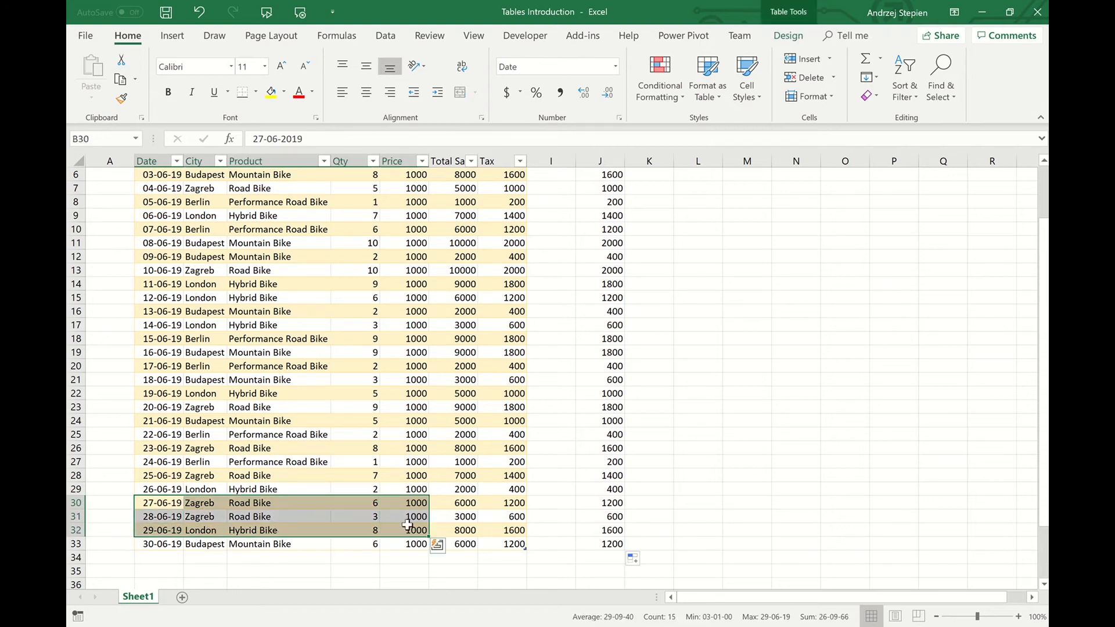
{"action": "key", "text": "ctrl+c"}
{"action": "scroll", "coordinate": [407, 524], "scroll_direction": "down", "scroll_amount": 1}
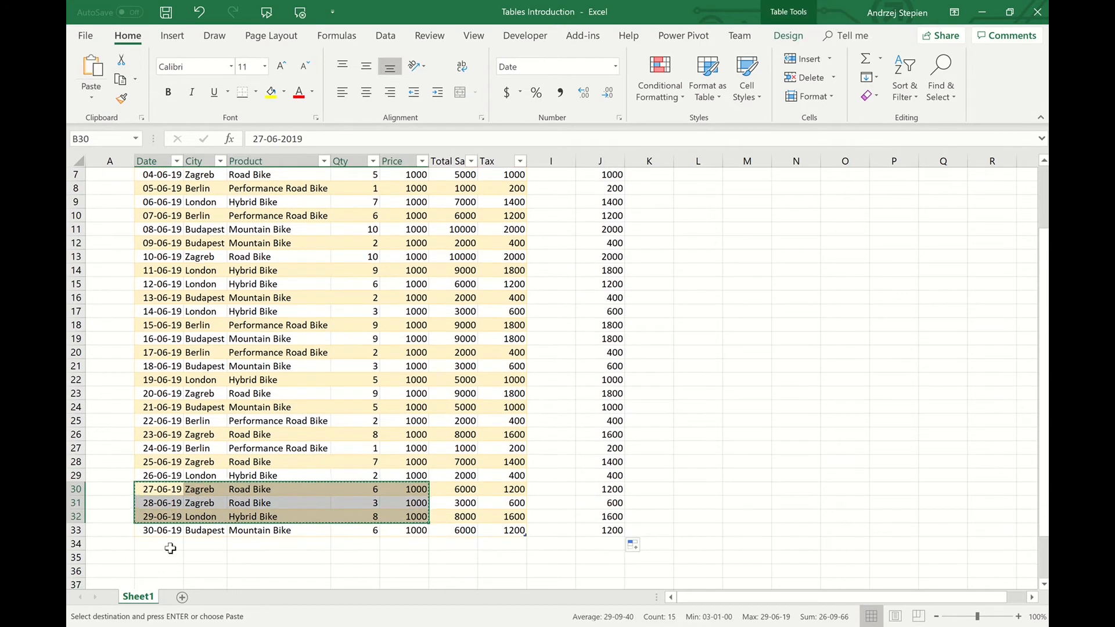
{"action": "left_click", "coordinate": [169, 546]}
{"action": "key", "text": "ctrl+v"}
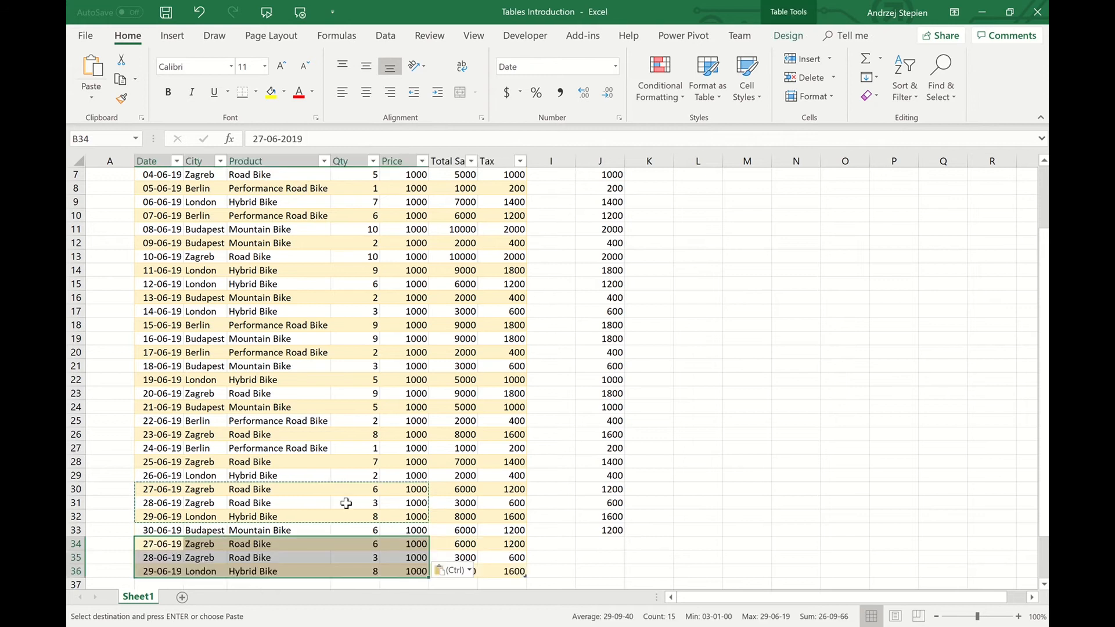
Step: Check the tax formula in J33 outside the table against the records appended in rows 34 to 36
{"action": "scroll", "coordinate": [349, 504], "scroll_direction": "down", "scroll_amount": 1}
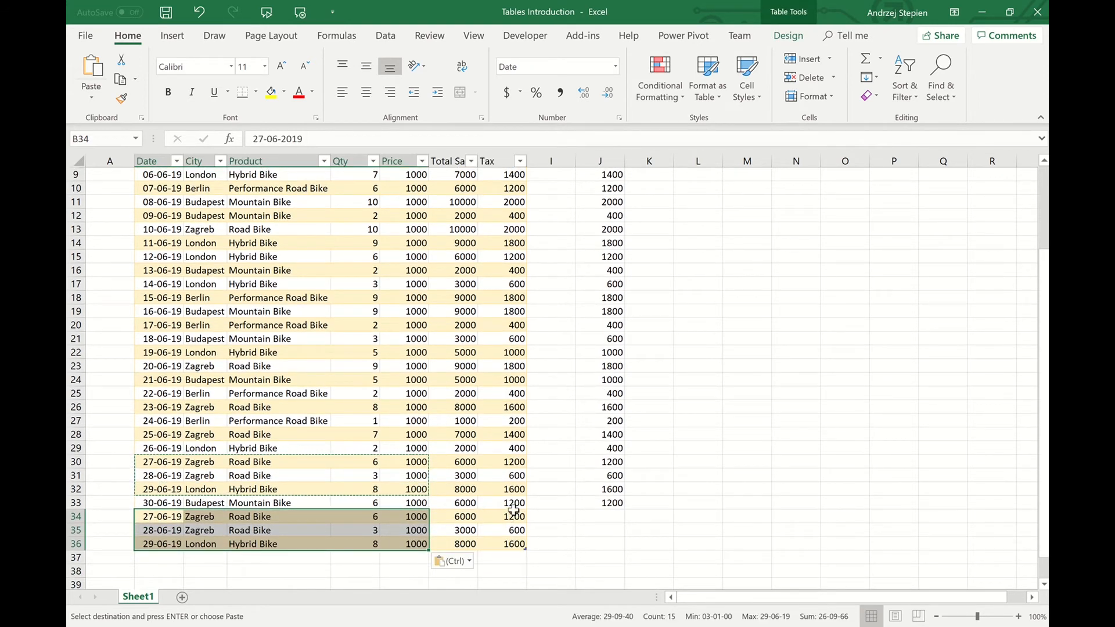
{"action": "left_click", "coordinate": [610, 503]}
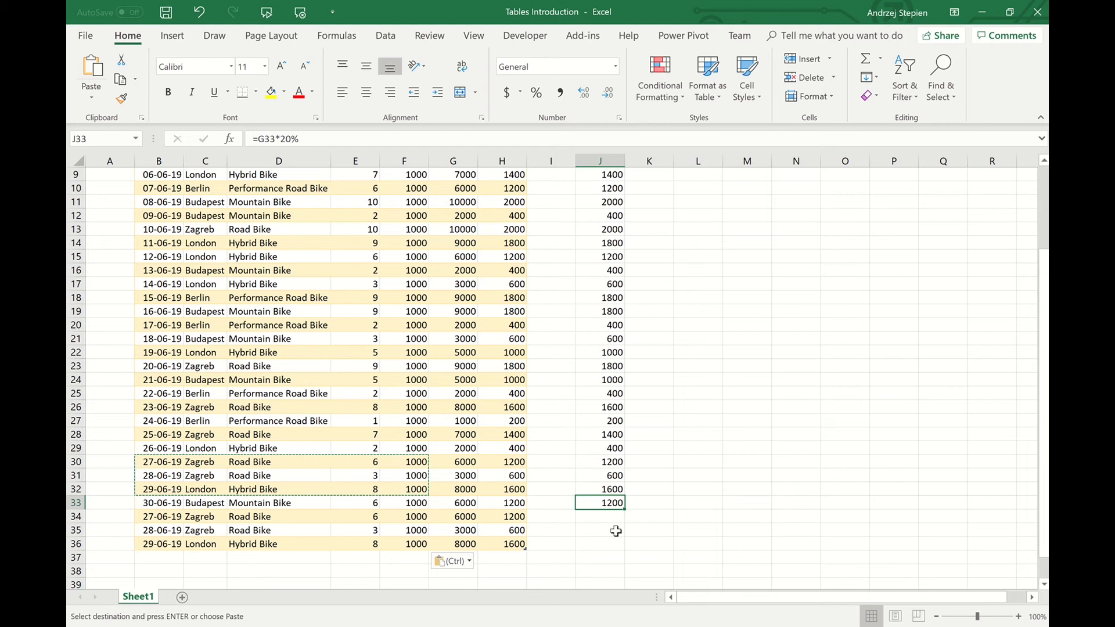
Step: Sum Budapest's total sales in M4 with the formula =SUMIF(tblSales[City],"Budapest",tblSales[Total Sales])
{"action": "scroll", "coordinate": [836, 296], "scroll_direction": "up", "scroll_amount": 3}
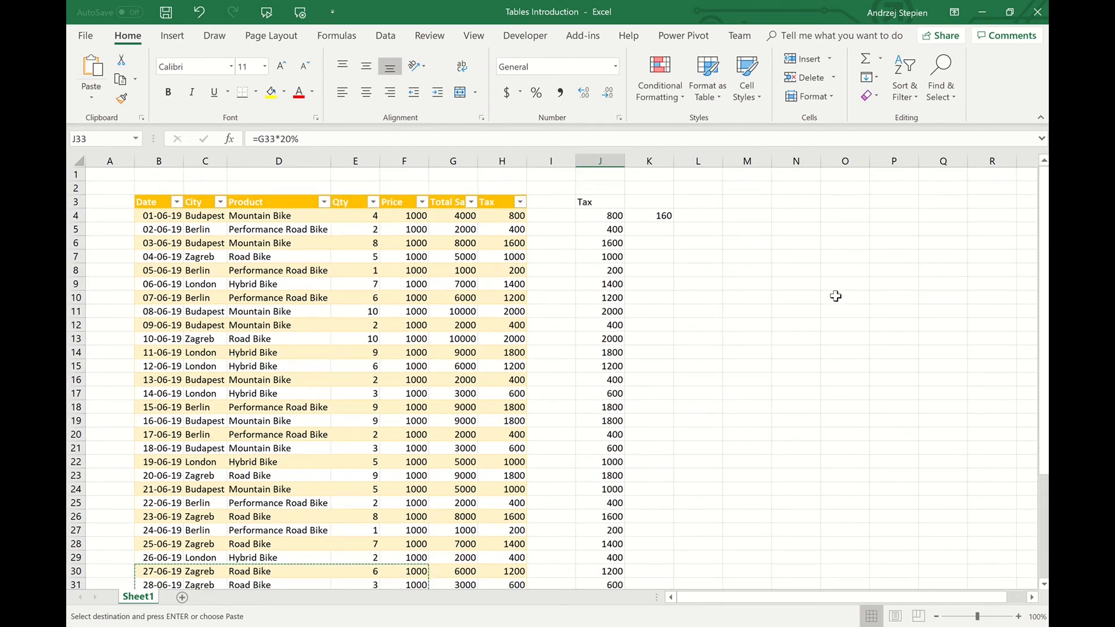
{"action": "left_click", "coordinate": [758, 215]}
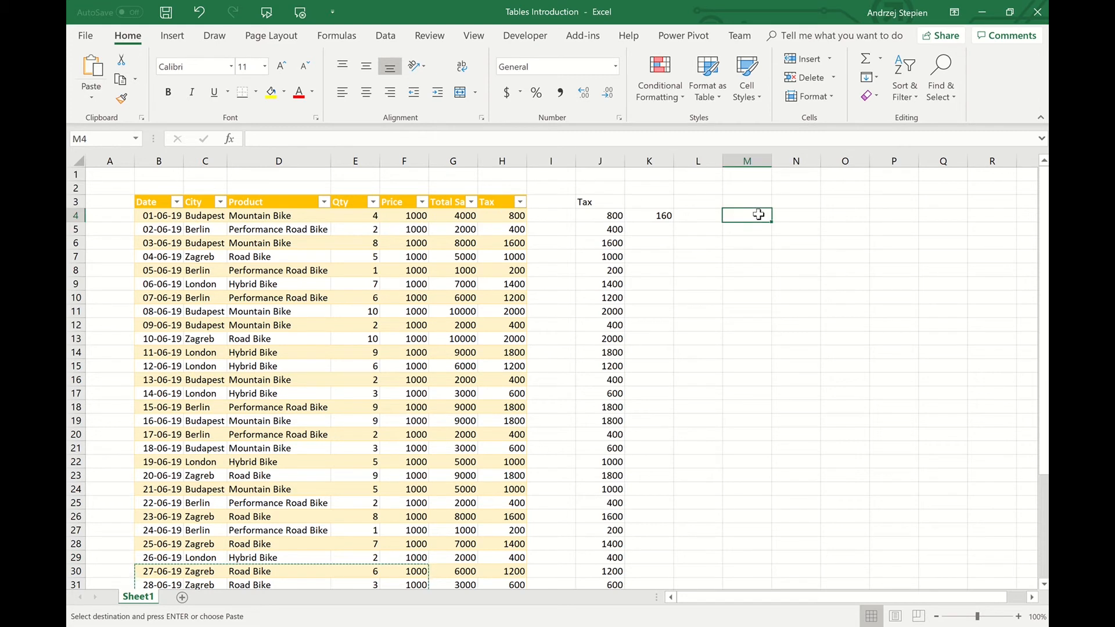
{"action": "type", "text": "=sum"}
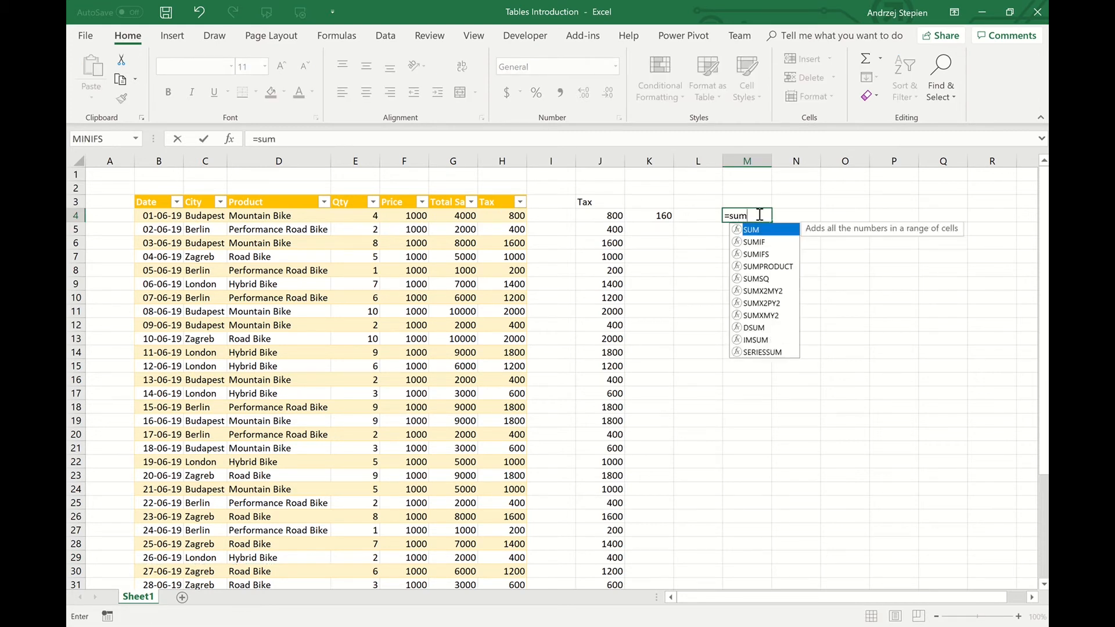
{"action": "left_click", "coordinate": [768, 244]}
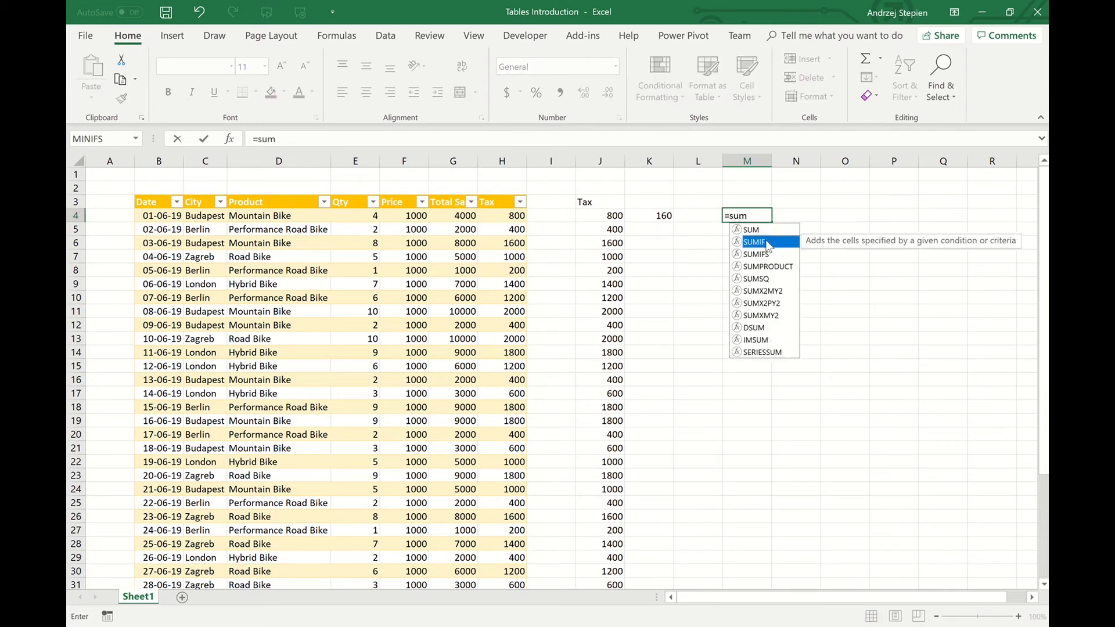
{"action": "double_click", "coordinate": [768, 242]}
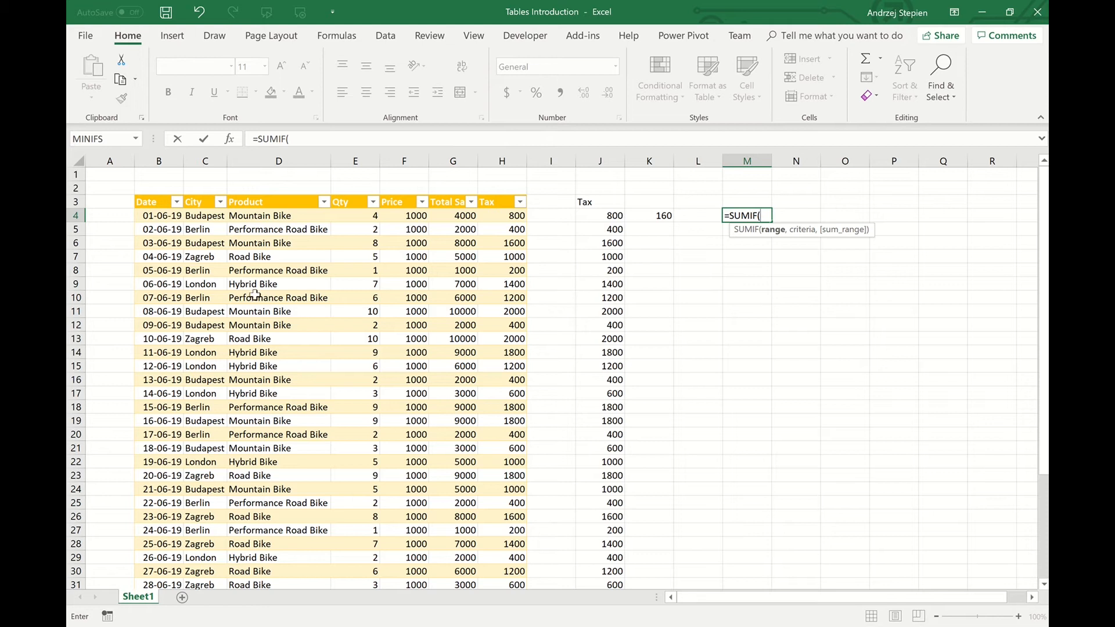
{"action": "left_click", "coordinate": [204, 193]}
{"action": "type", "text": ","}
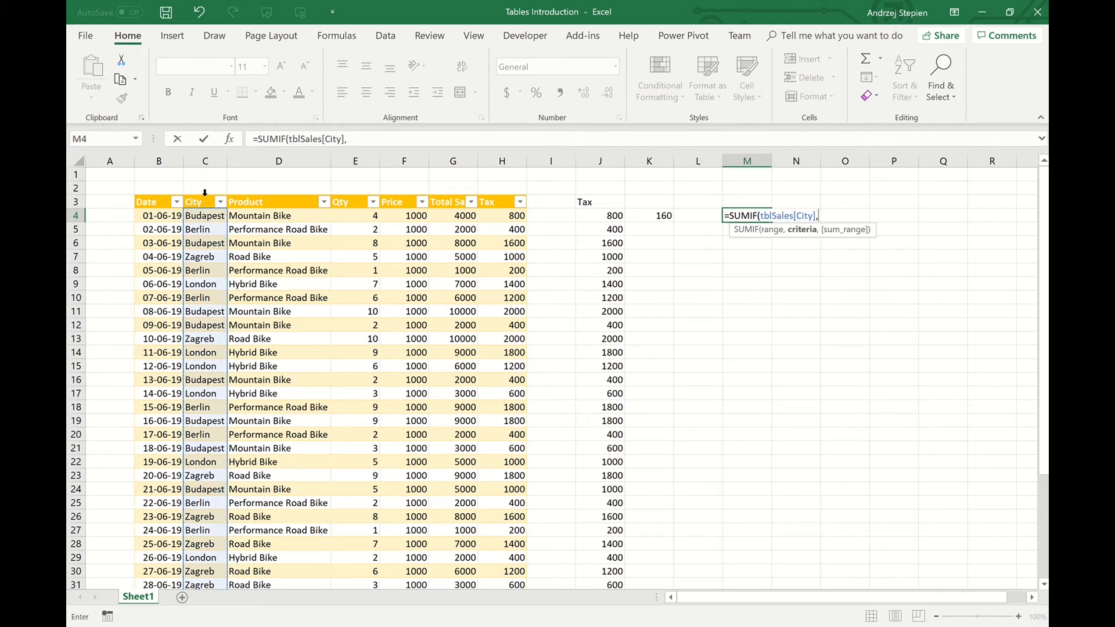
{"action": "type", "text": "\"Budapest\","}
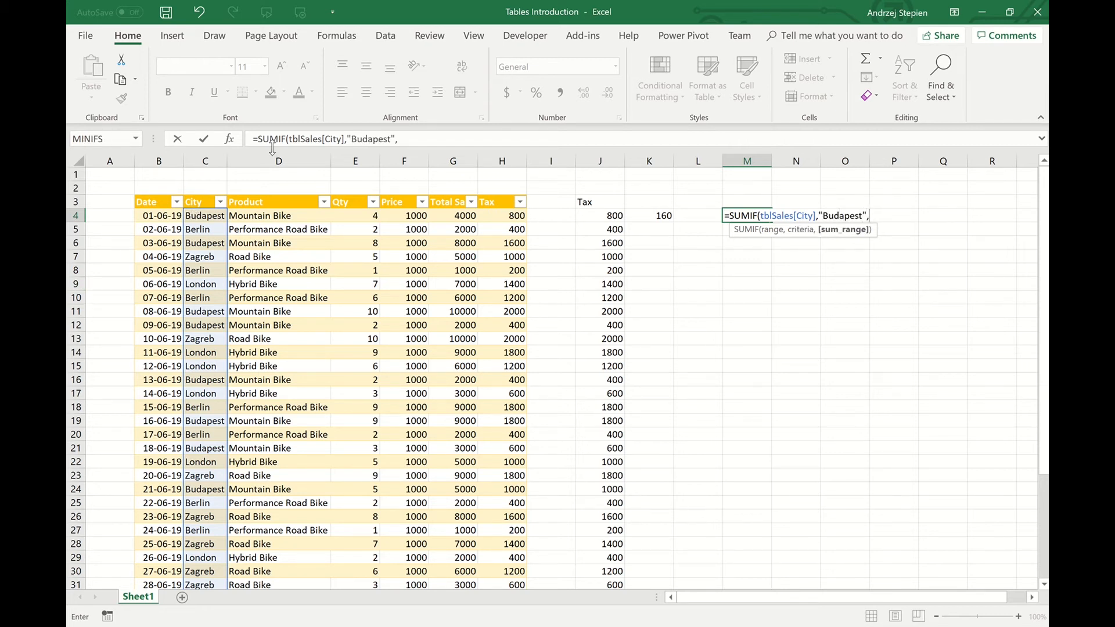
{"action": "left_click", "coordinate": [449, 195]}
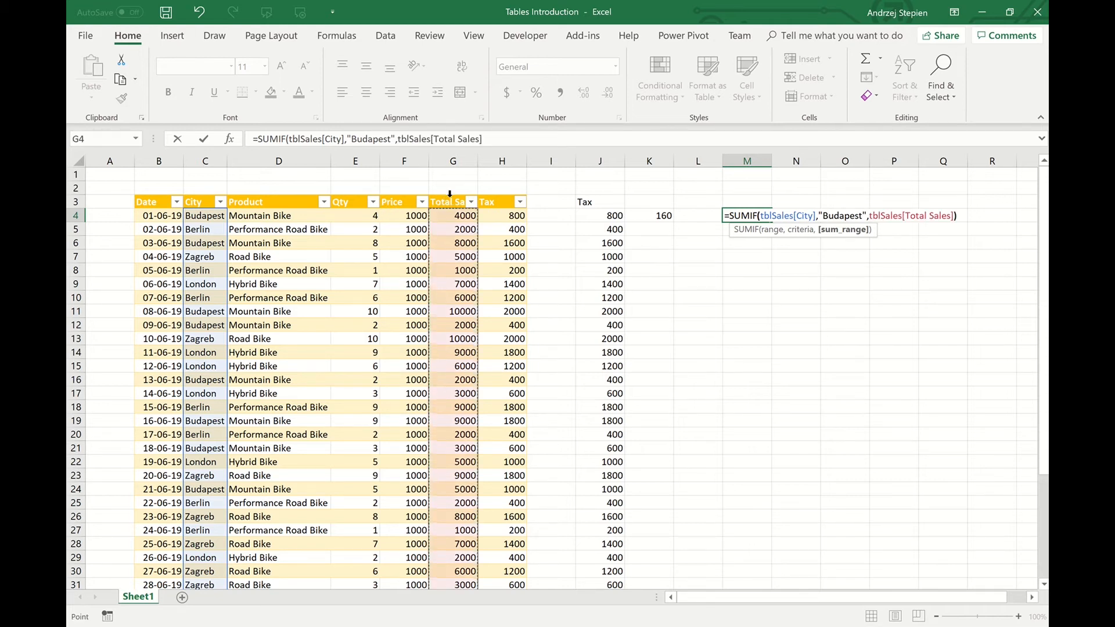
{"action": "type", "text": ")"}
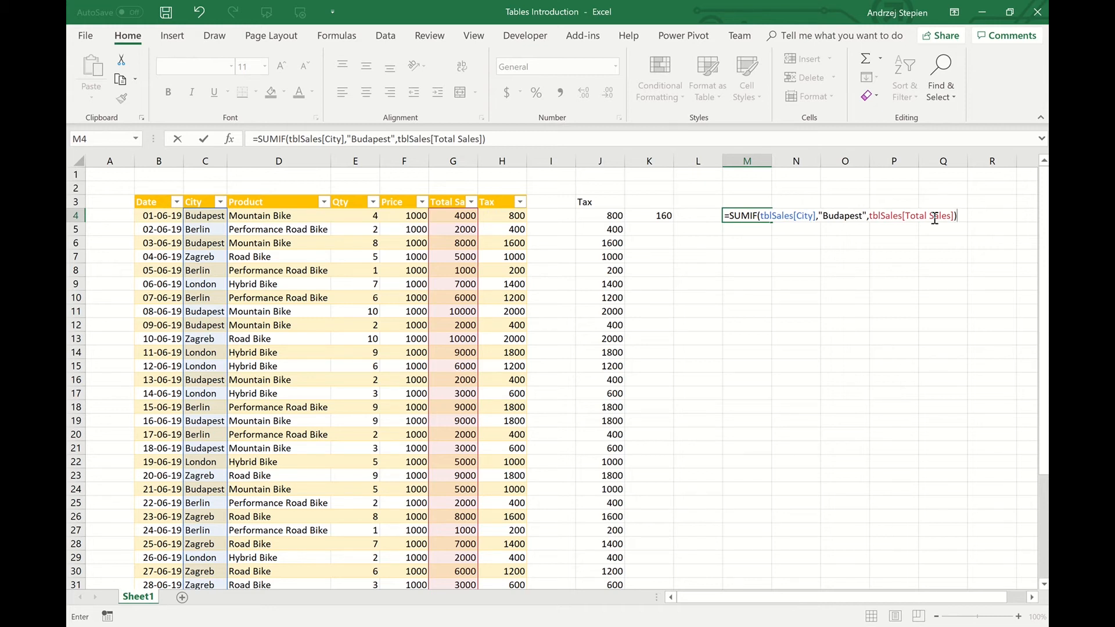
{"action": "key", "text": "Return"}
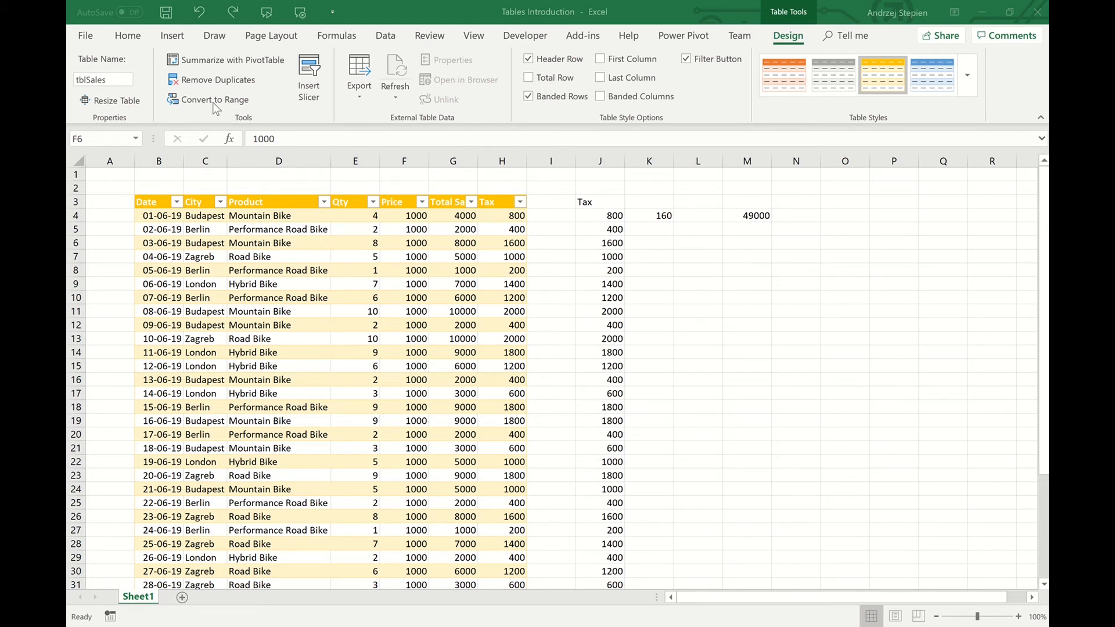
Step: Try to give two table columns the same header by entering Jan 2019 in both D3 and E3
{"action": "left_click", "coordinate": [300, 202]}
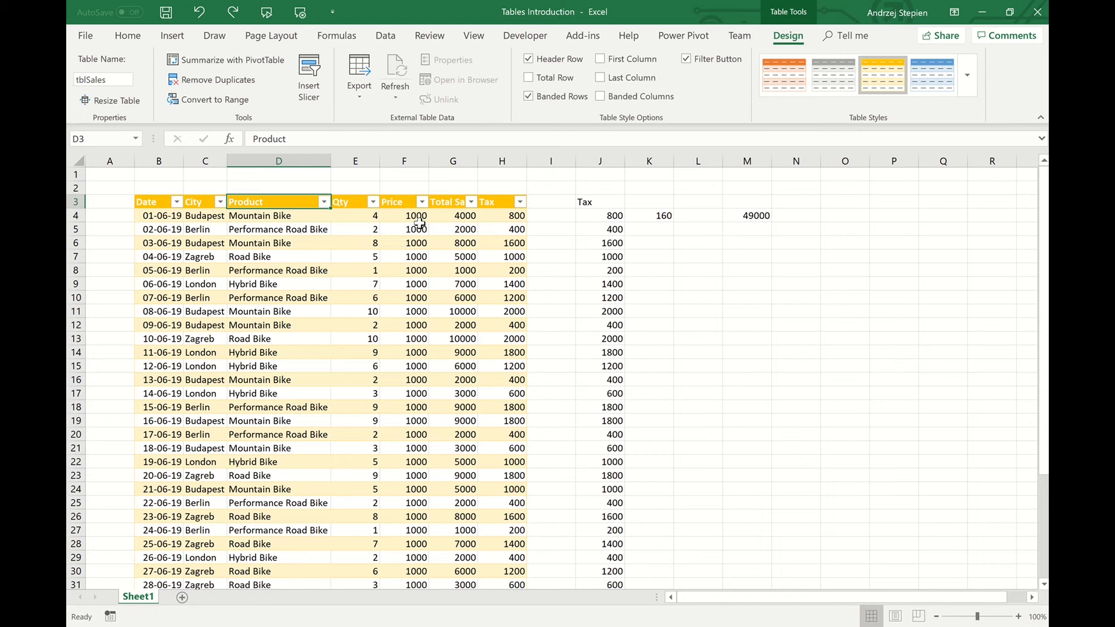
{"action": "type", "text": "Jan 2019"}
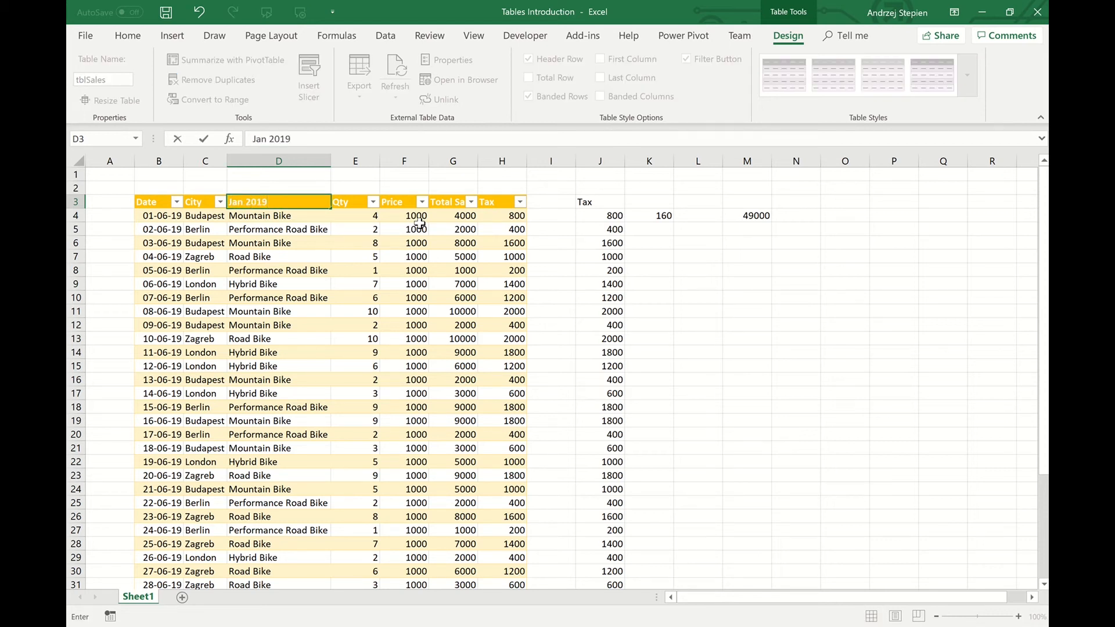
{"action": "key", "text": "Tab"}
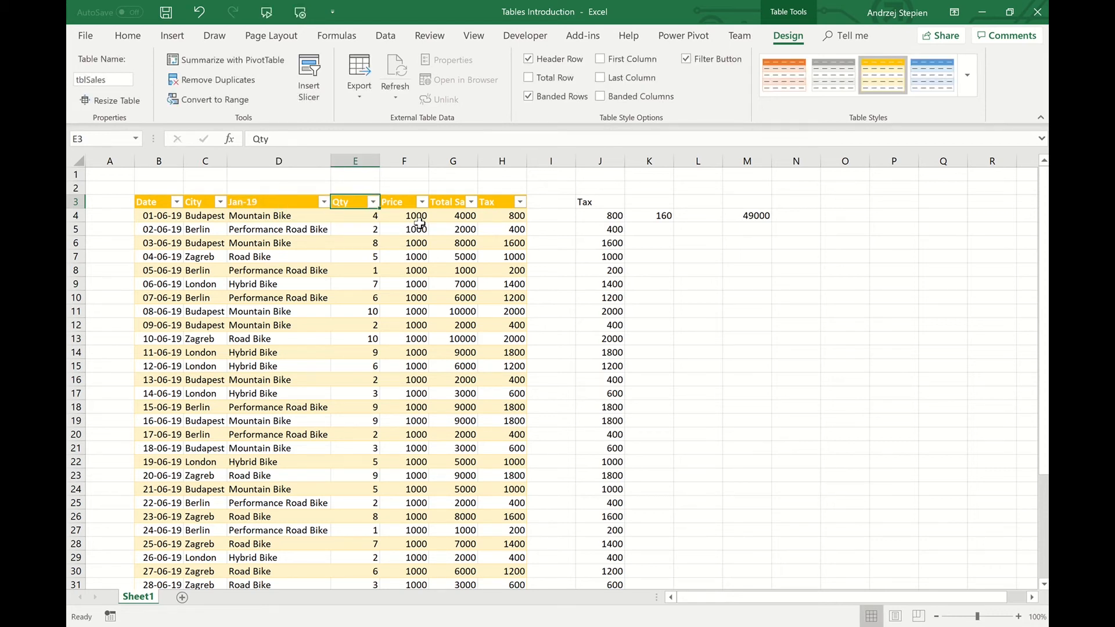
{"action": "type", "text": "Jan 2019"}
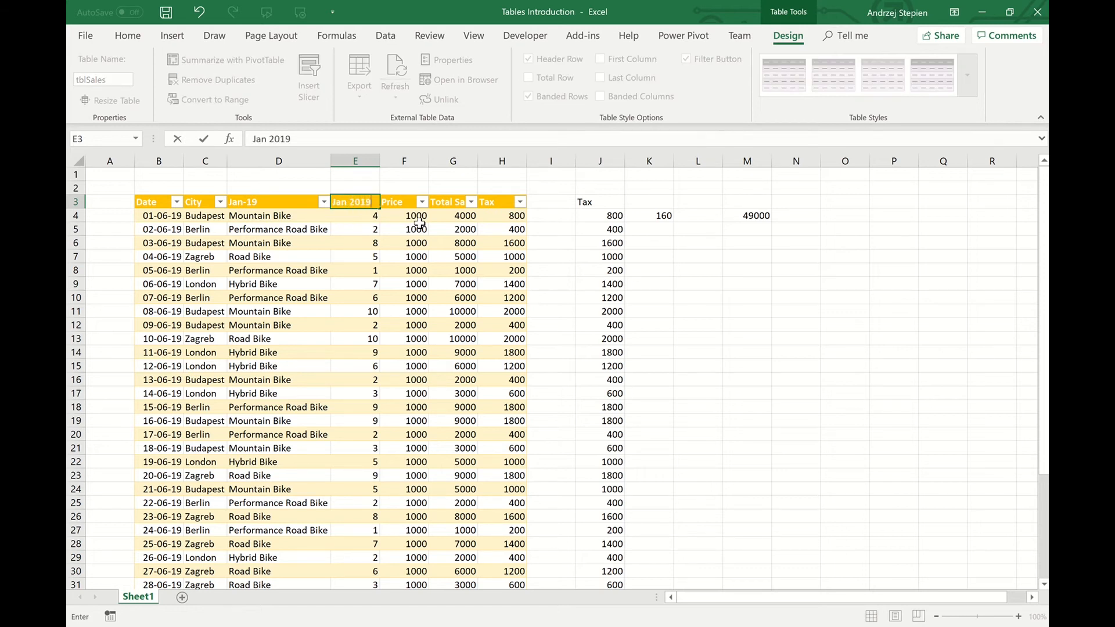
{"action": "key", "text": "Return"}
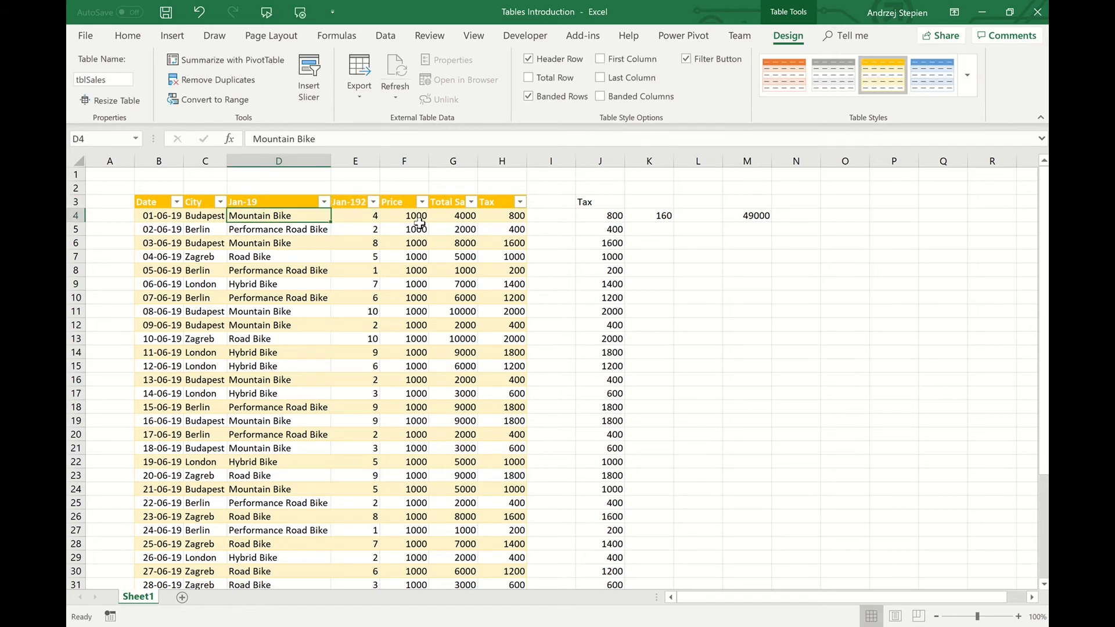
Step: Convert the tblSales table to a normal range
{"action": "left_click", "coordinate": [354, 201]}
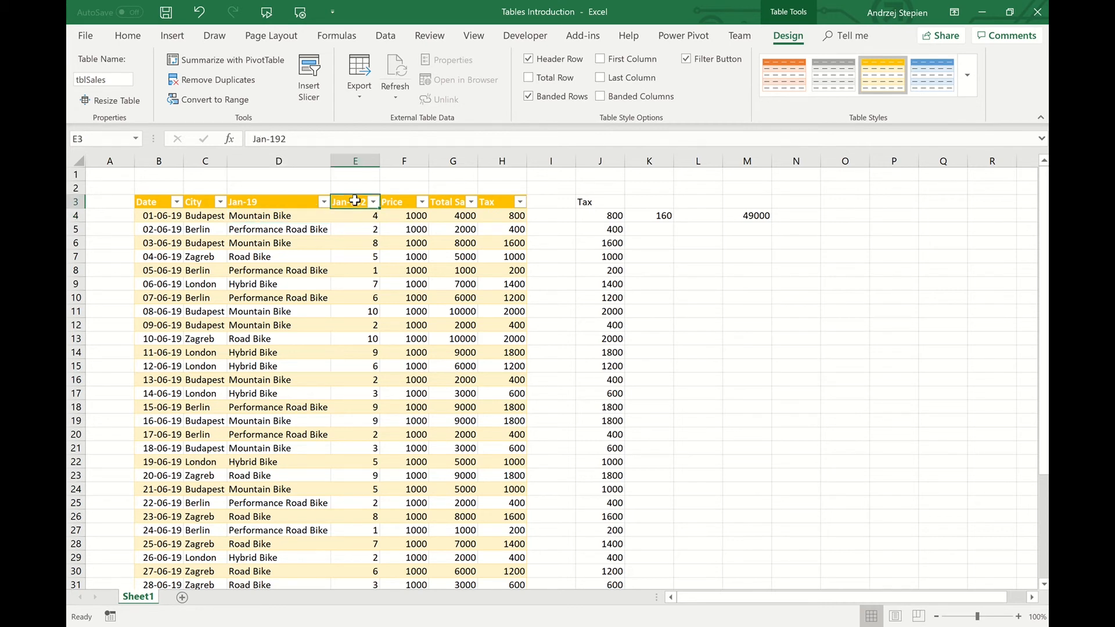
{"action": "left_click", "coordinate": [234, 104]}
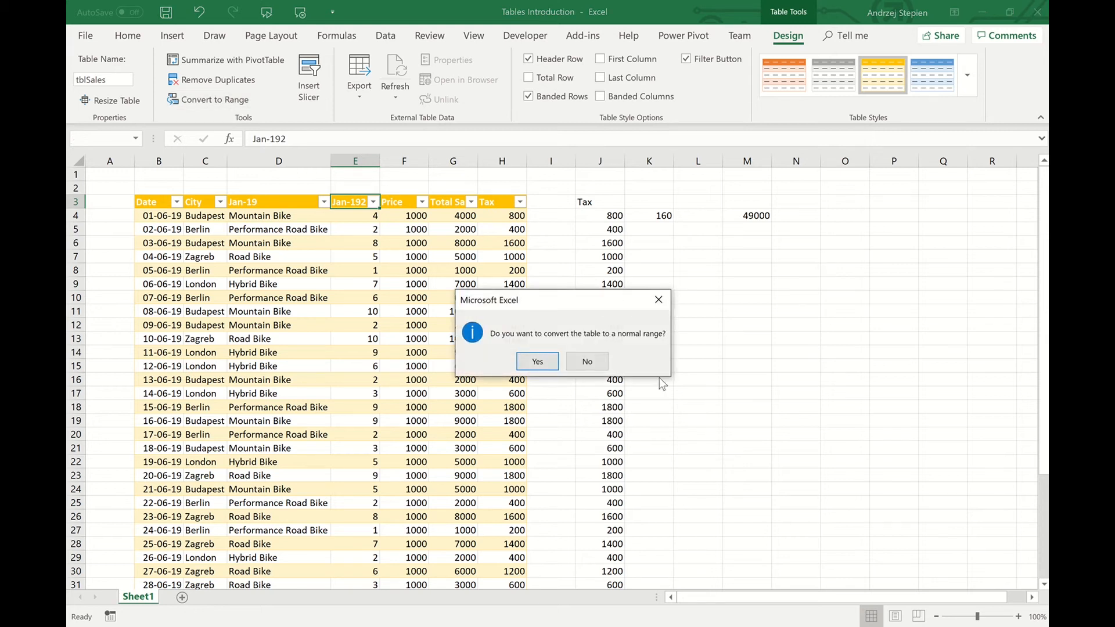
{"action": "left_click", "coordinate": [537, 361]}
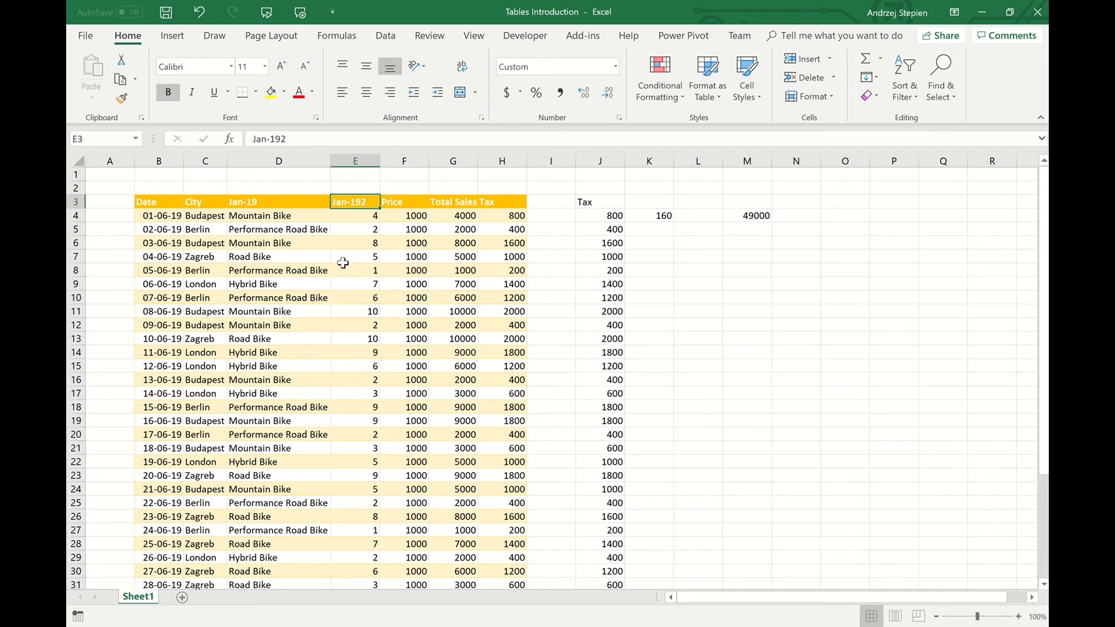
Step: Enter Jan 2019 as the header in E3 of the converted range, duplicating the header in D3
{"action": "type", "text": "Jan 2019"}
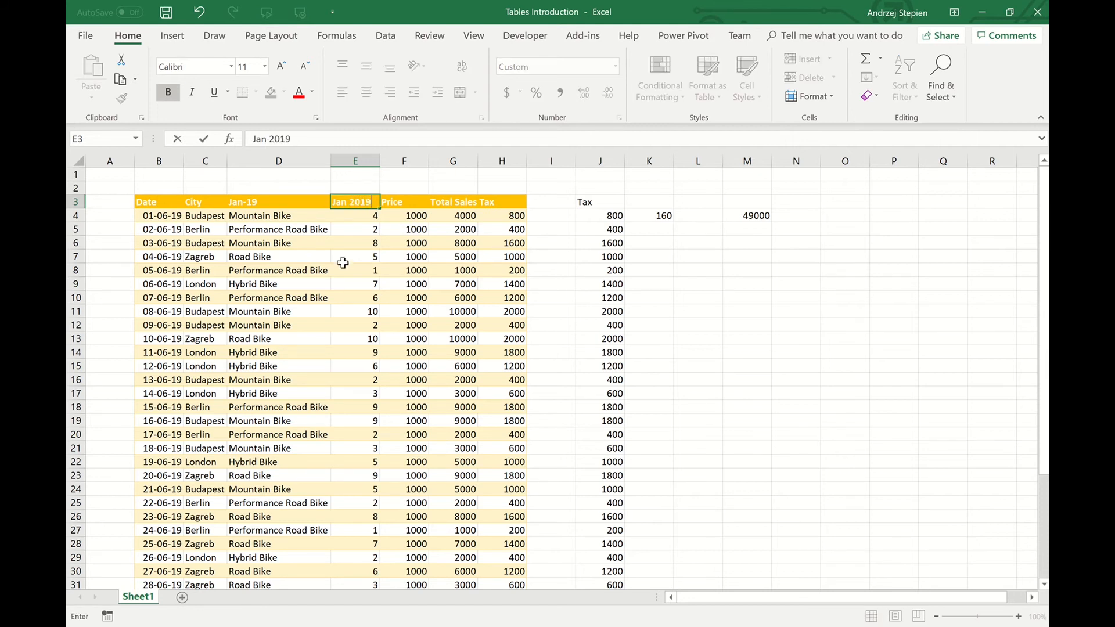
{"action": "key", "text": "Return"}
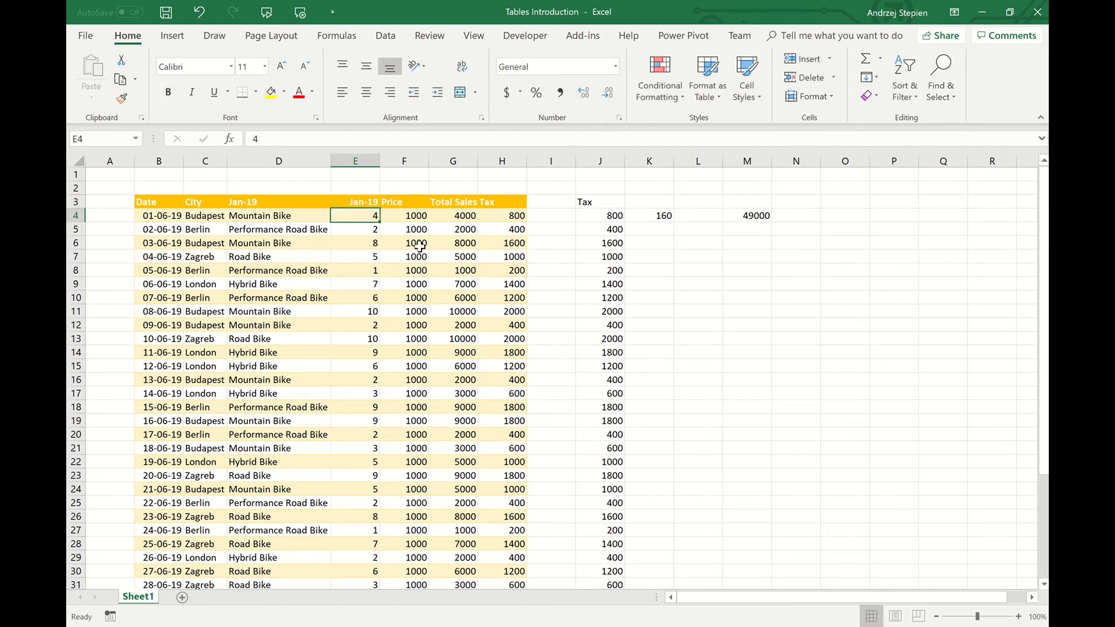
{"action": "left_click", "coordinate": [418, 245]}
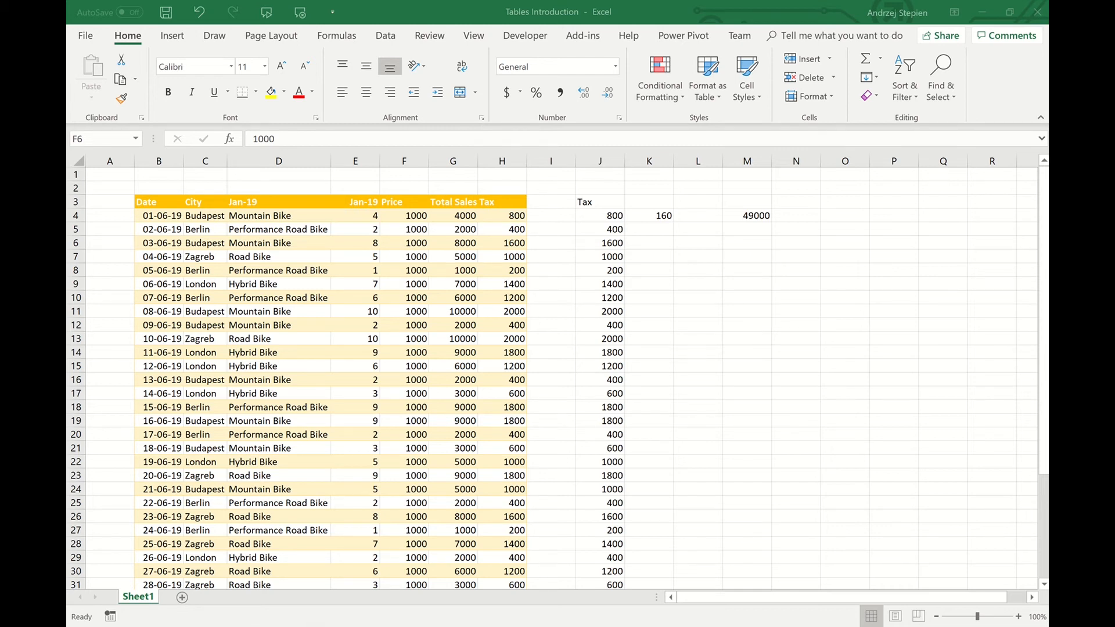
Step: Switch to the browser and open the Price Paid Data downloads page from the HM Land Registry Open Data site
{"action": "key", "text": "alt+Tab"}
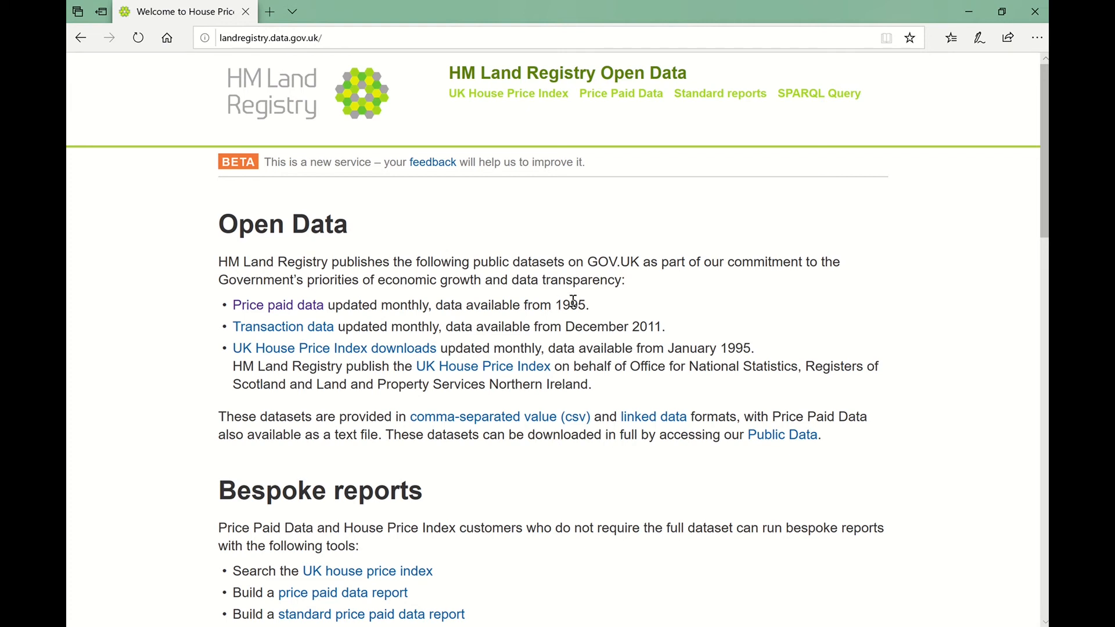
{"action": "left_click", "coordinate": [254, 307]}
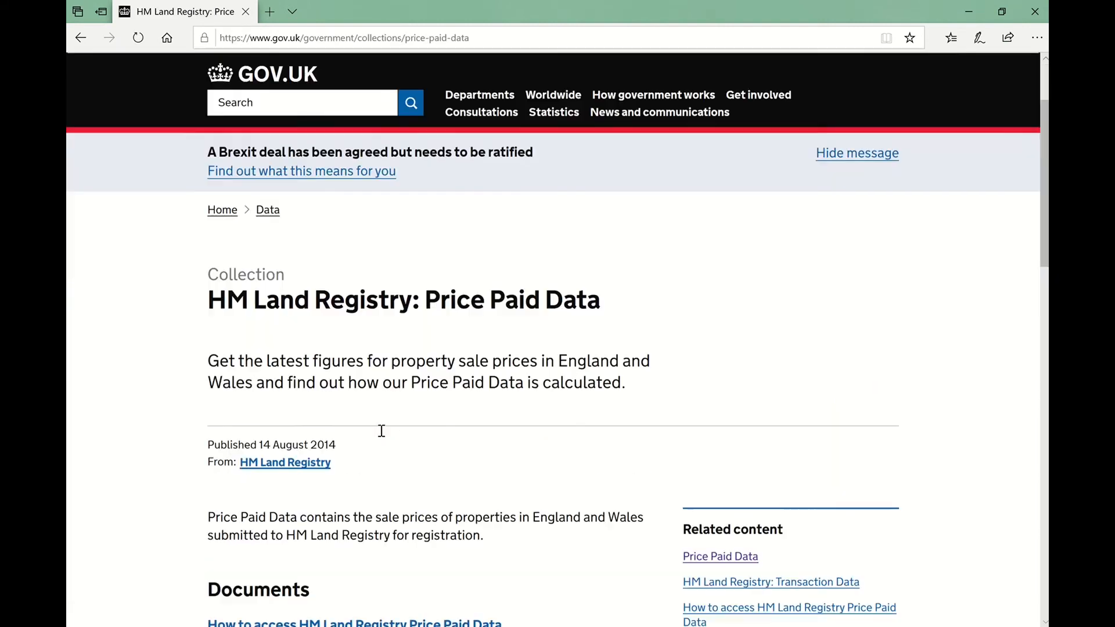
{"action": "scroll", "coordinate": [382, 430], "scroll_direction": "down", "scroll_amount": 2}
{"action": "scroll", "coordinate": [378, 431], "scroll_direction": "down", "scroll_amount": 2}
{"action": "left_click", "coordinate": [288, 472]}
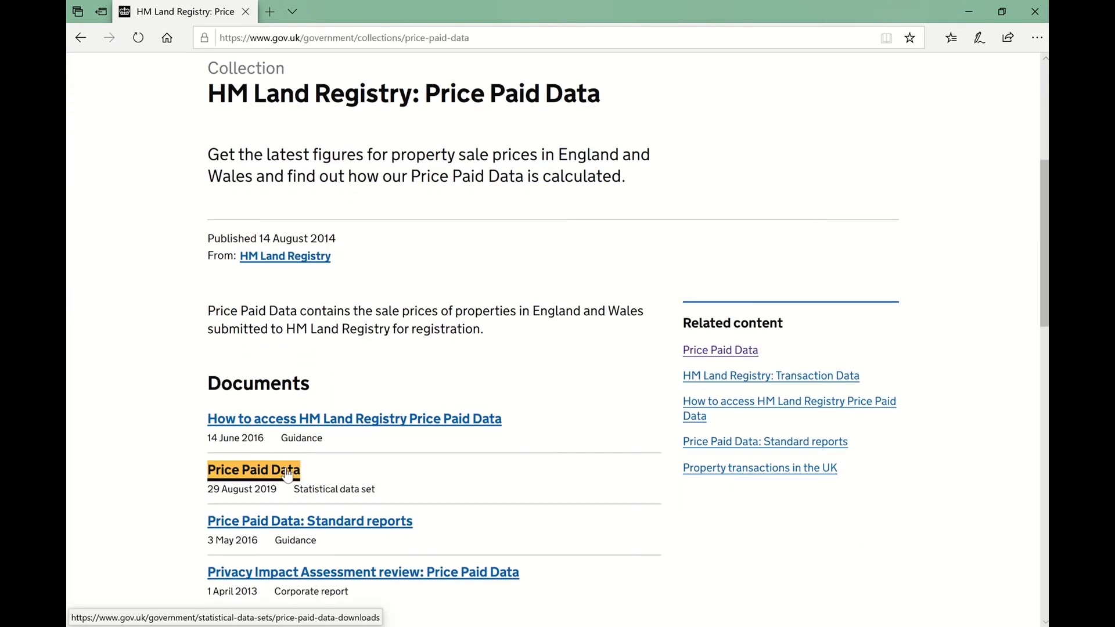
Step: Copy the link to the current month (August 2019) Price Paid Data CSV file
{"action": "scroll", "coordinate": [445, 368], "scroll_direction": "down", "scroll_amount": 5}
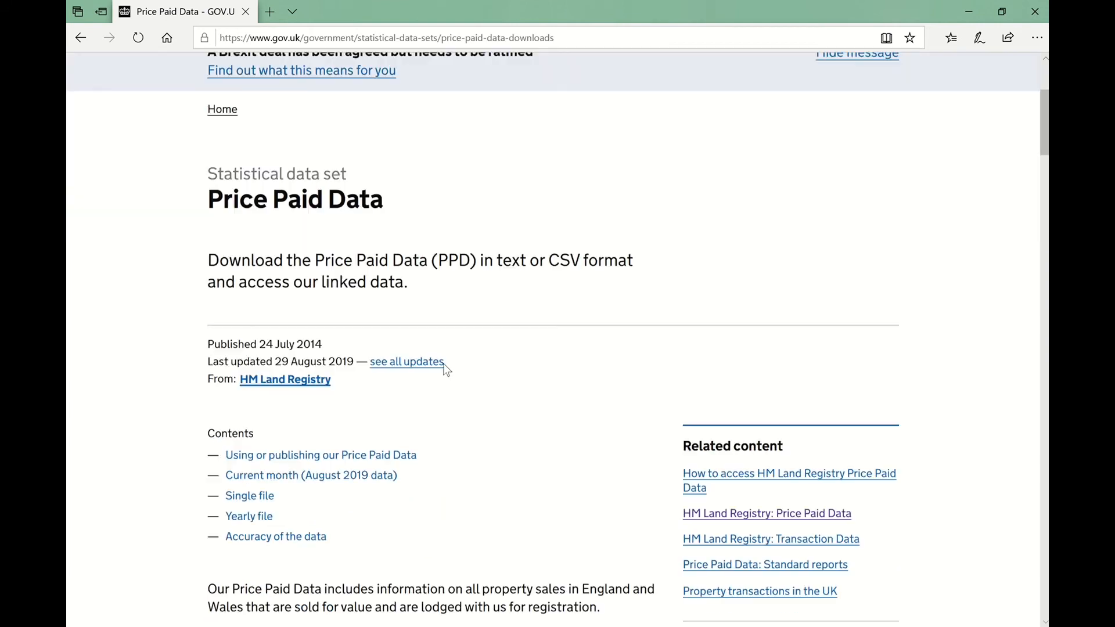
{"action": "scroll", "coordinate": [446, 369], "scroll_direction": "down", "scroll_amount": 15}
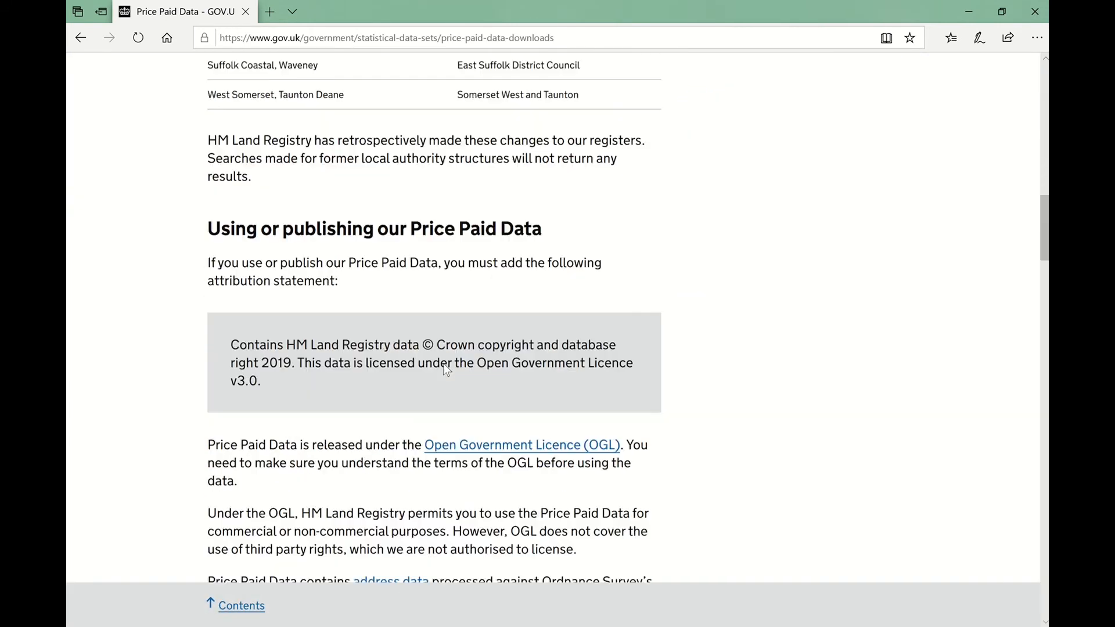
{"action": "scroll", "coordinate": [447, 369], "scroll_direction": "down", "scroll_amount": 12}
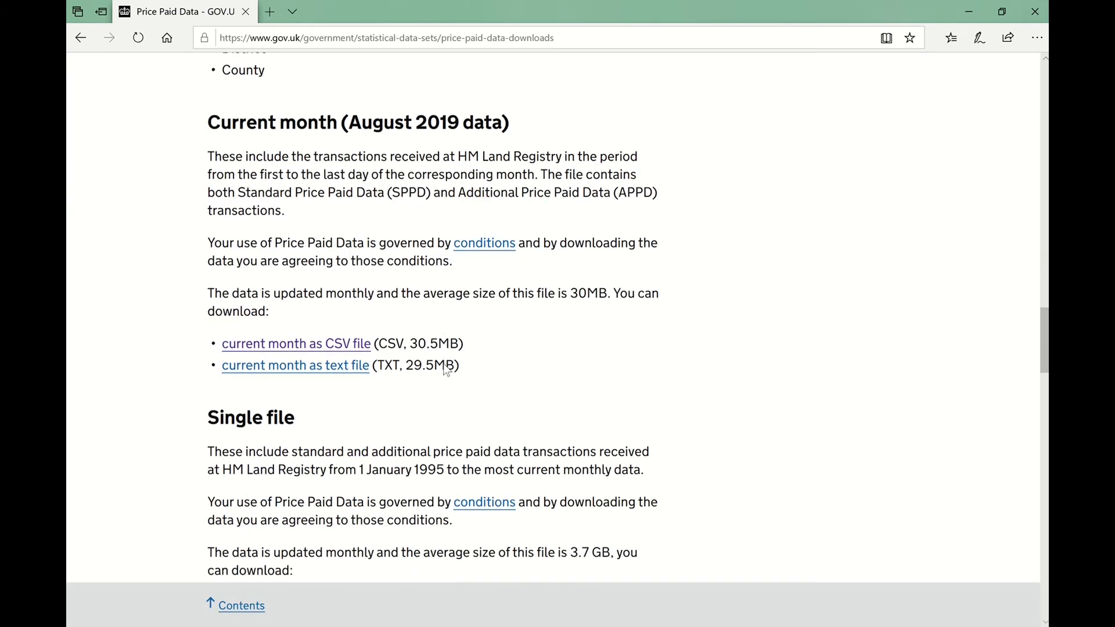
{"action": "right_click", "coordinate": [352, 343]}
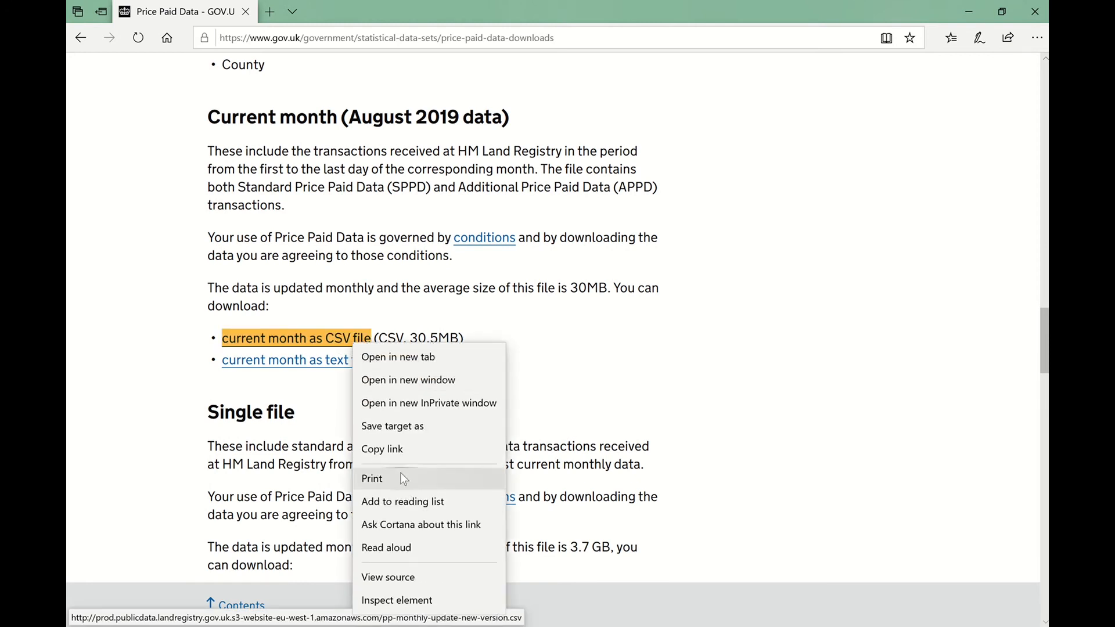
{"action": "left_click", "coordinate": [409, 445]}
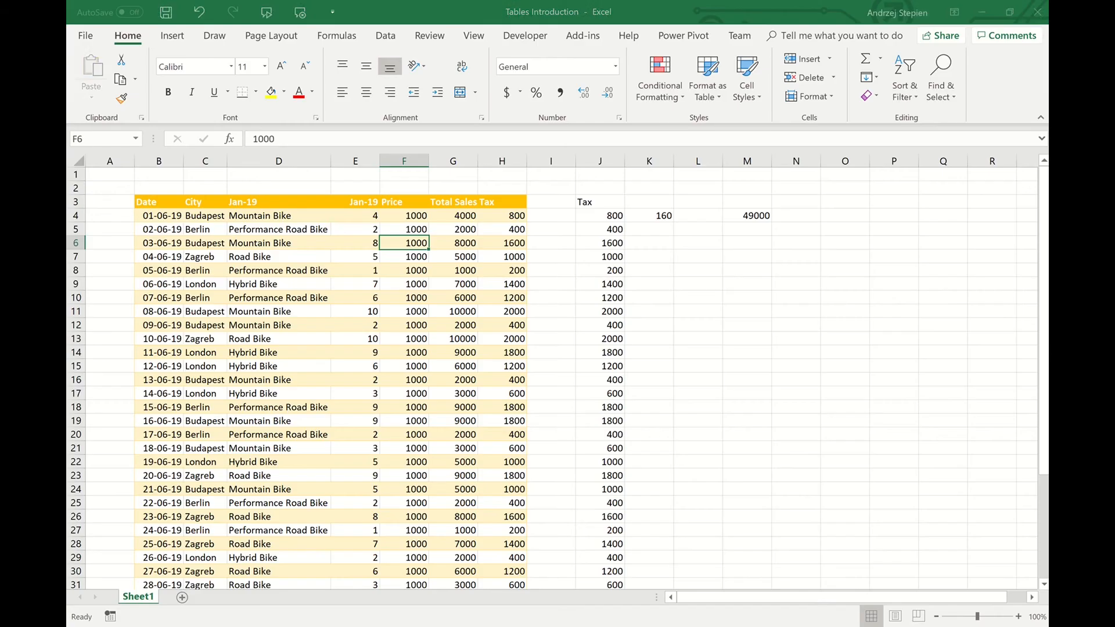
Step: In a new blank workbook, import the copied CSV link as a web source and open the data for transformation in Power Query Editor
{"action": "left_click", "coordinate": [706, 462]}
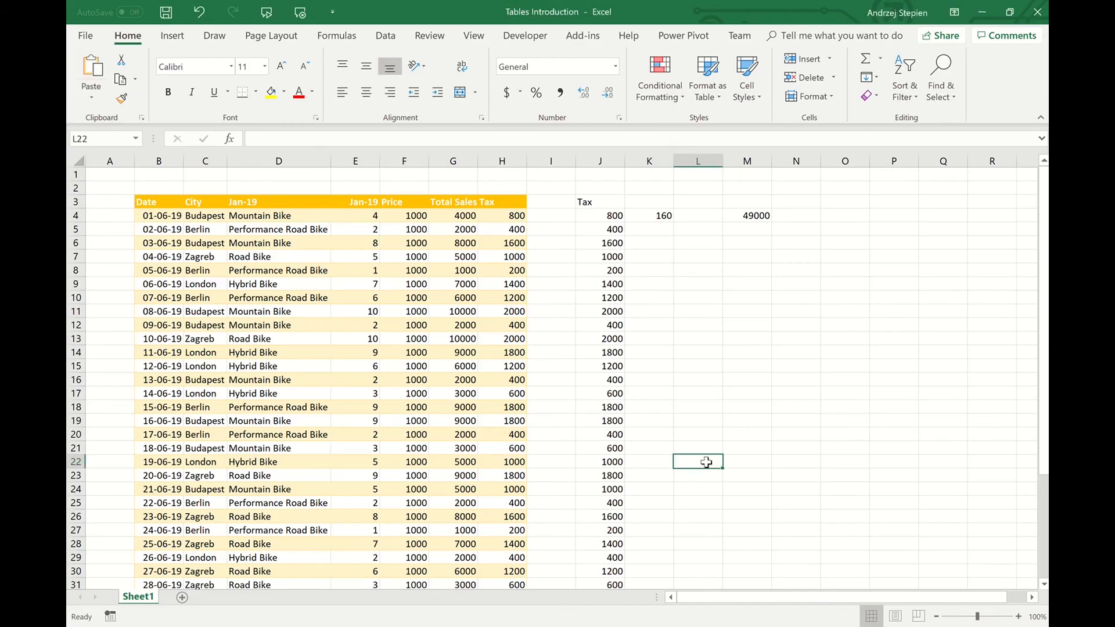
{"action": "key", "text": "ctrl+n"}
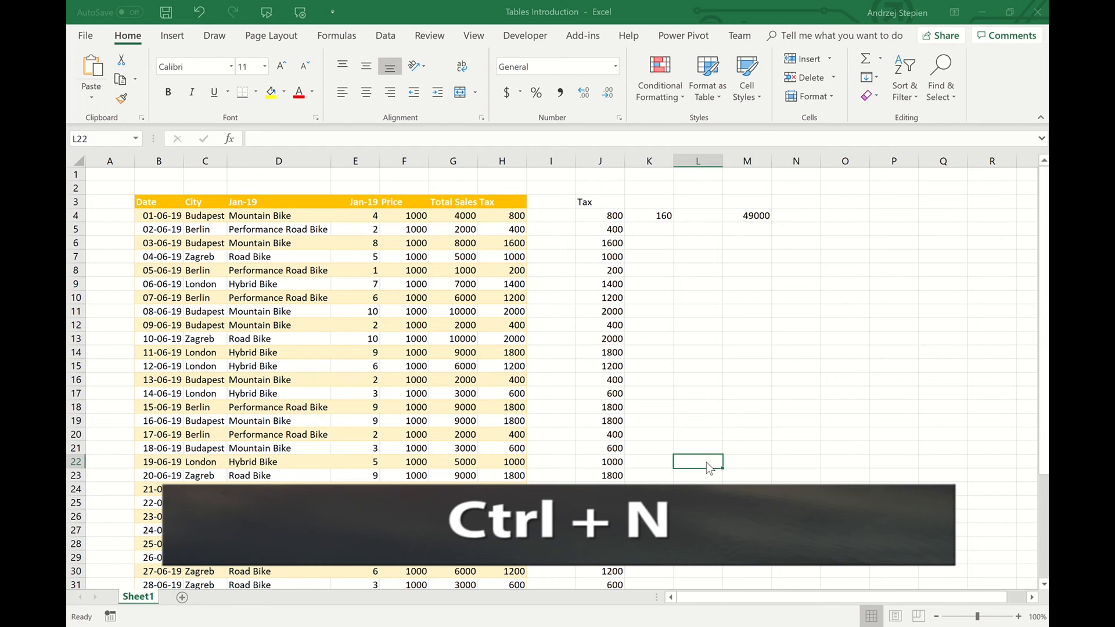
{"action": "left_click", "coordinate": [386, 35]}
{"action": "left_click", "coordinate": [94, 100]}
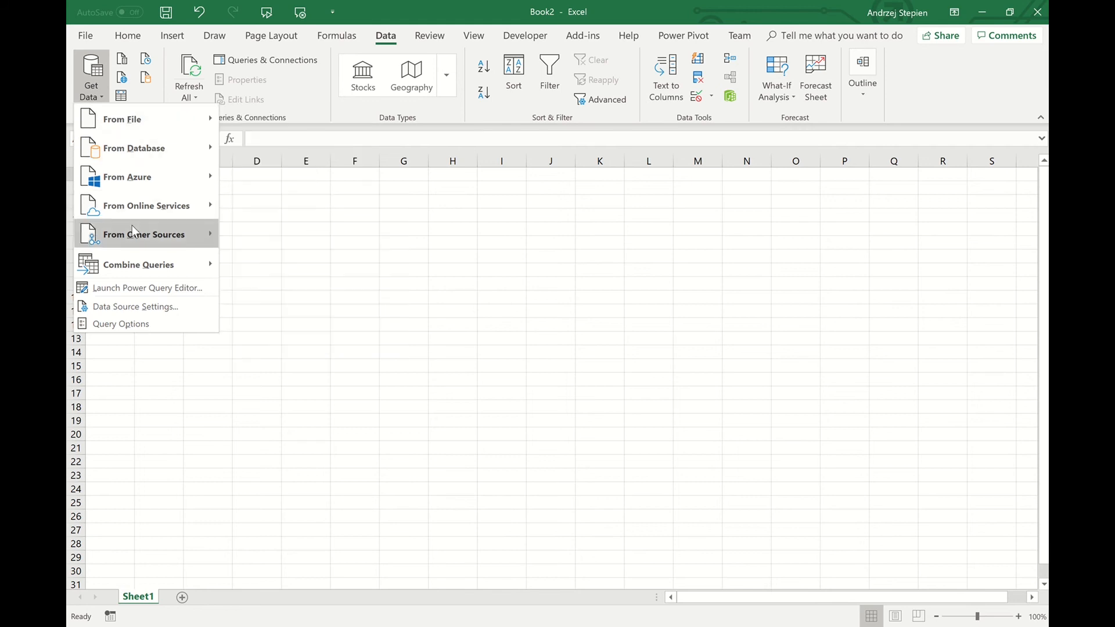
{"action": "mouse_move", "coordinate": [131, 225]}
{"action": "left_click", "coordinate": [262, 265]}
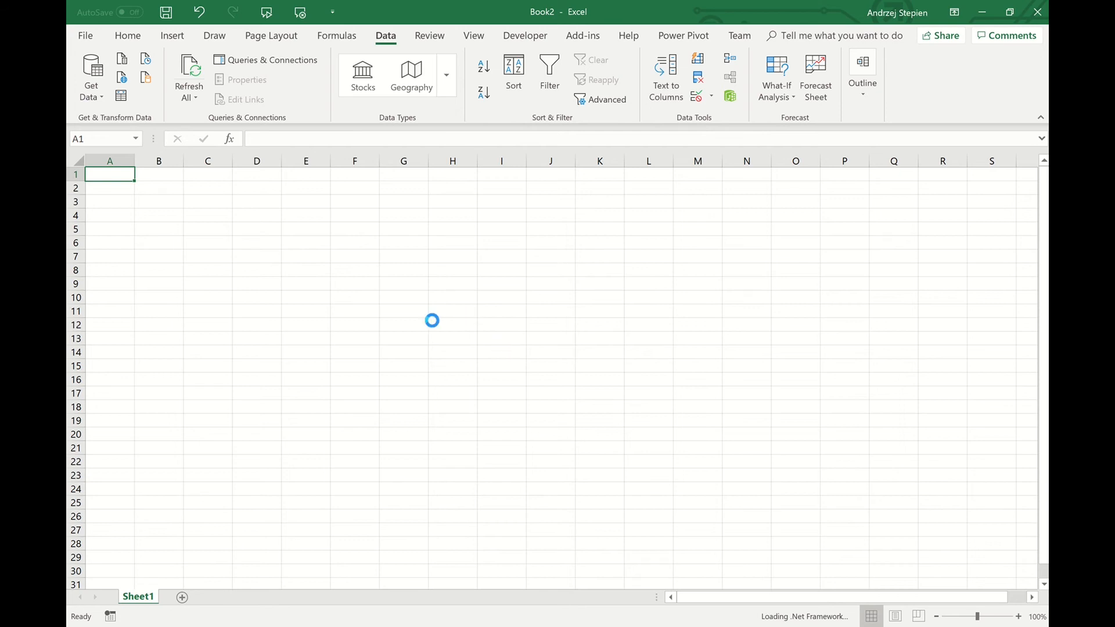
{"action": "key", "text": "ctrl+v"}
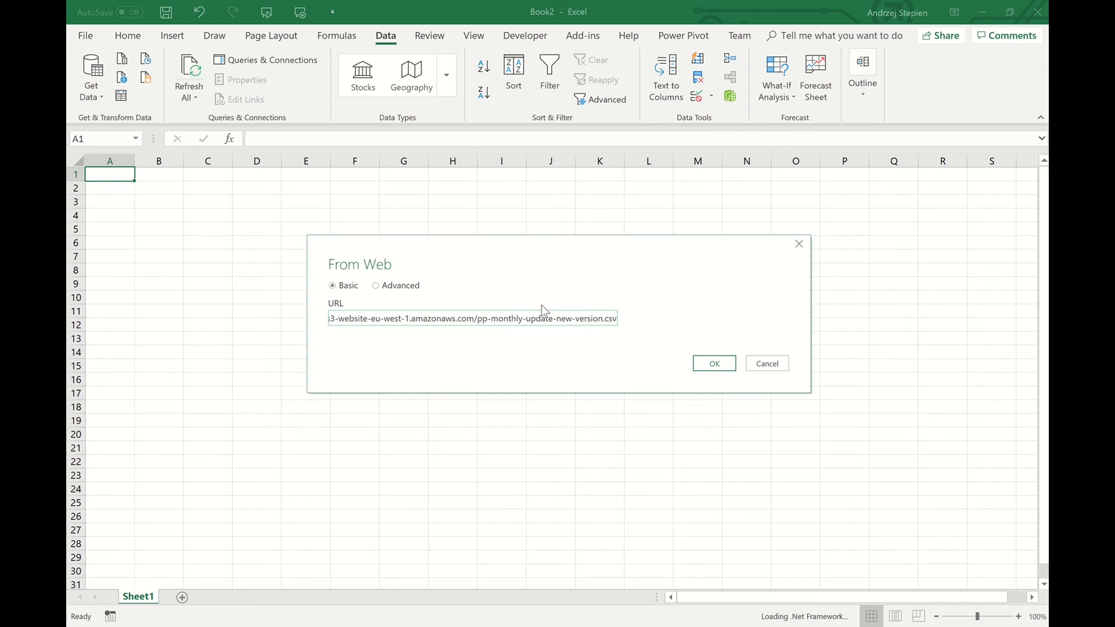
{"action": "left_click", "coordinate": [713, 364]}
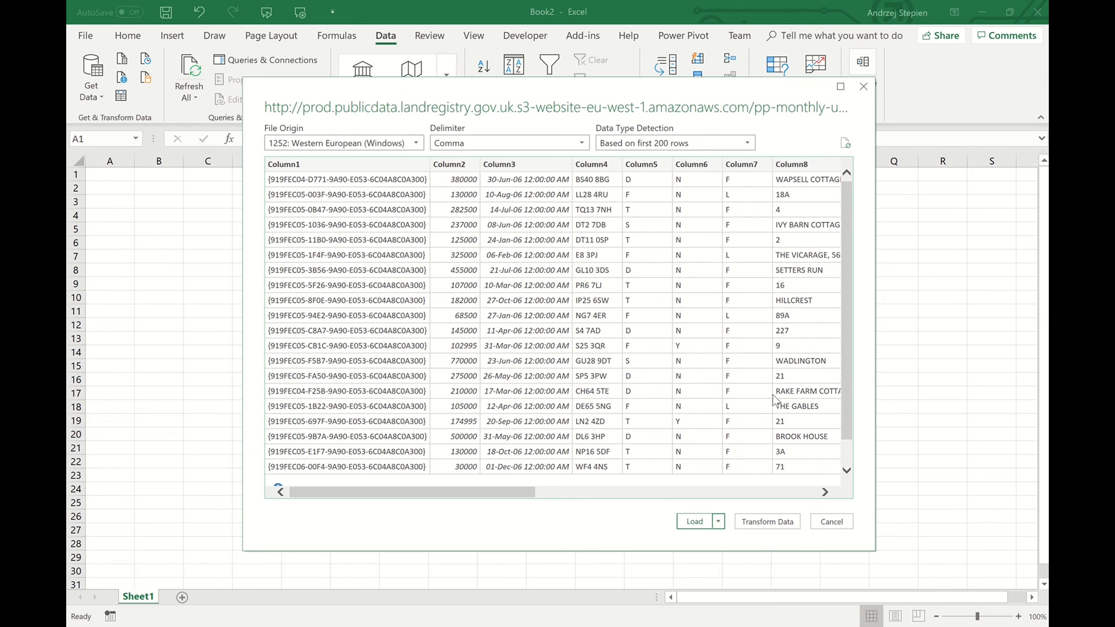
{"action": "left_click", "coordinate": [771, 523]}
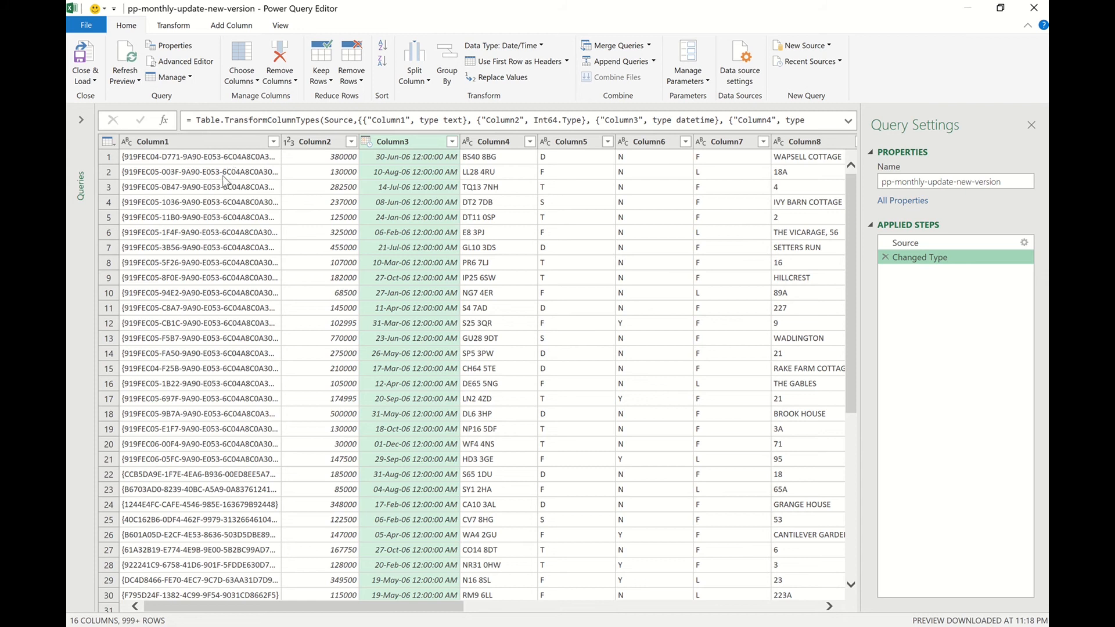
Step: Remove Column1, Column4 through Column11, and Column14 through Column16 from the query
{"action": "left_click", "coordinate": [190, 143]}
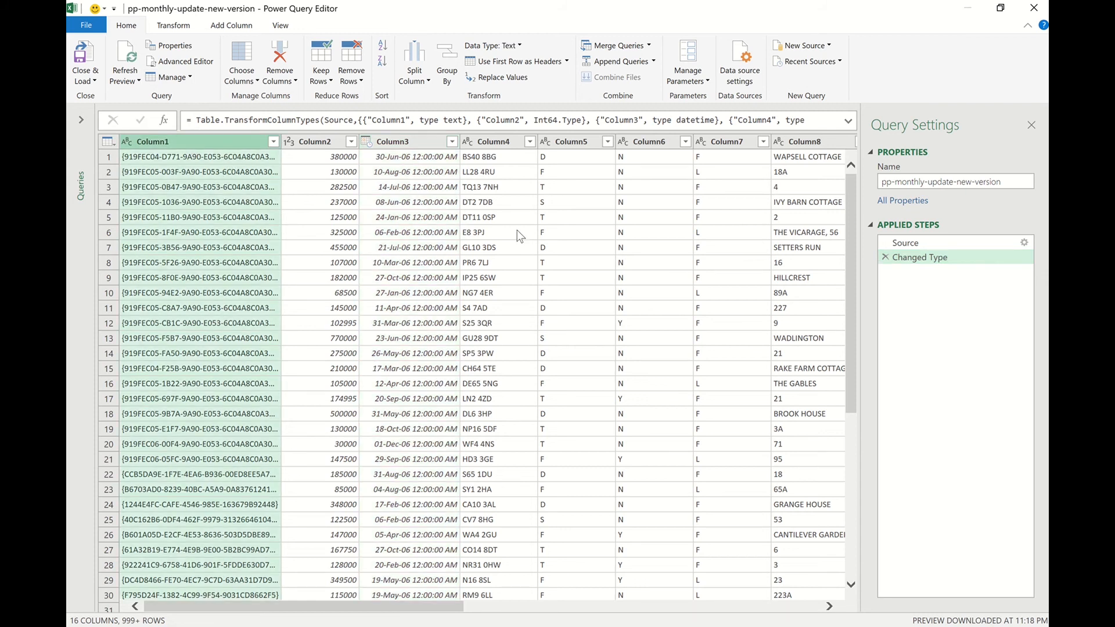
{"action": "left_click", "coordinate": [496, 143], "text": "ctrl"}
{"action": "left_click", "coordinate": [564, 143], "text": "ctrl"}
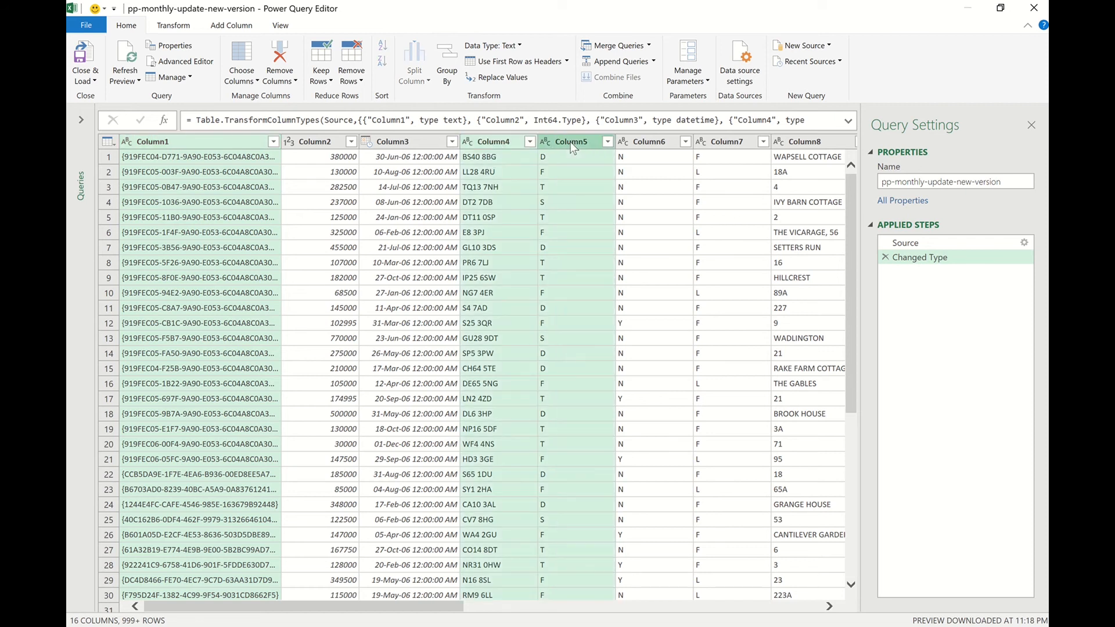
{"action": "left_click", "coordinate": [646, 143], "text": "ctrl"}
{"action": "left_click", "coordinate": [724, 143], "text": "ctrl"}
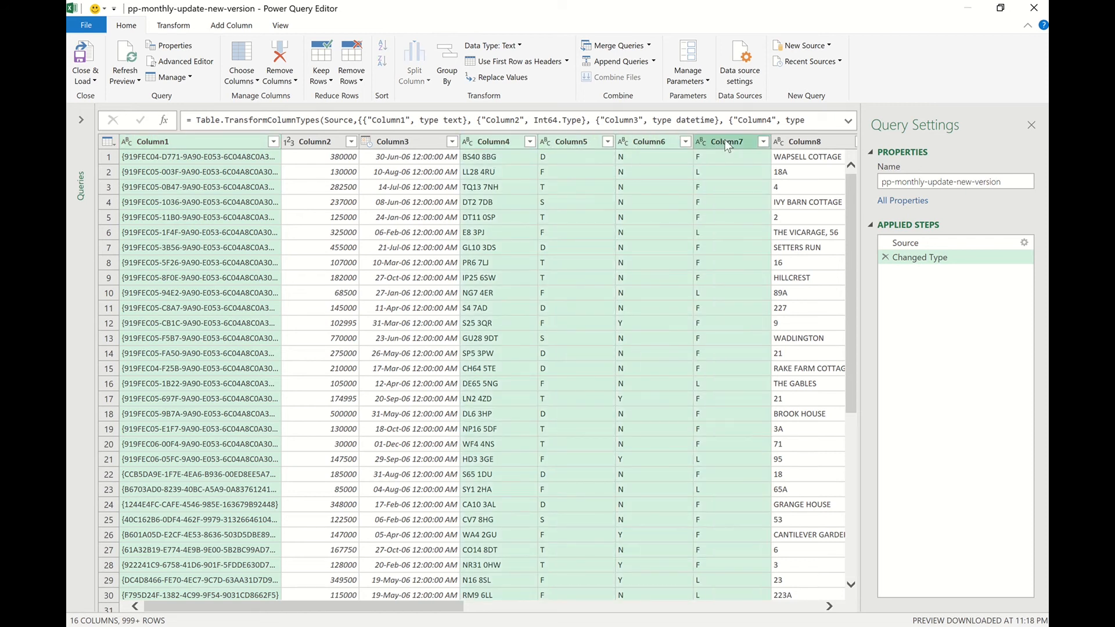
{"action": "left_click", "coordinate": [829, 606]}
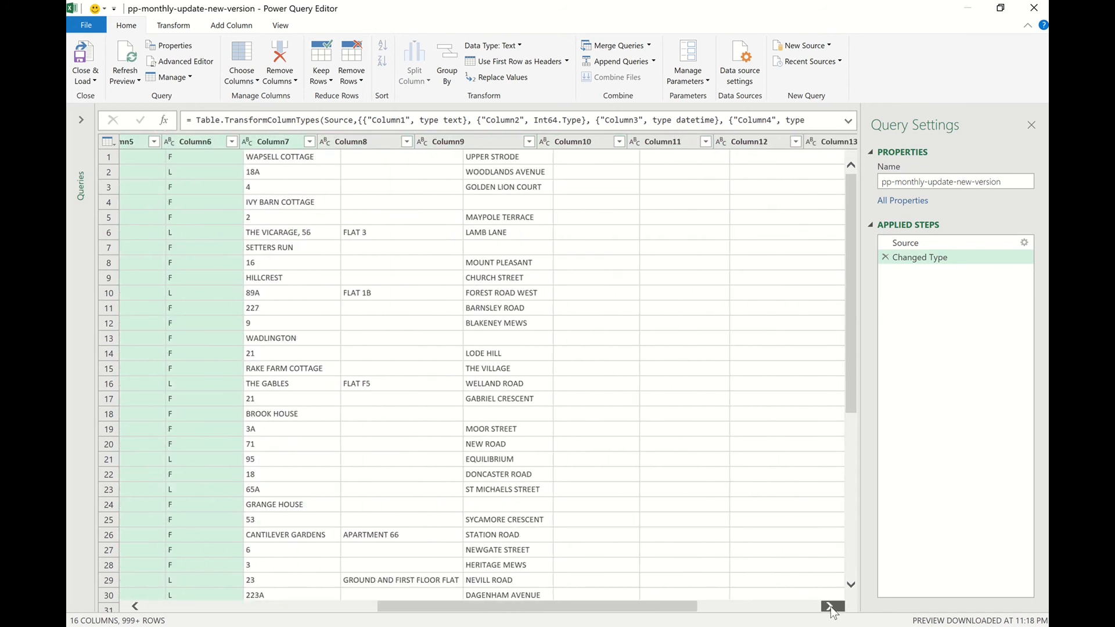
{"action": "left_click", "coordinate": [253, 141], "text": "ctrl"}
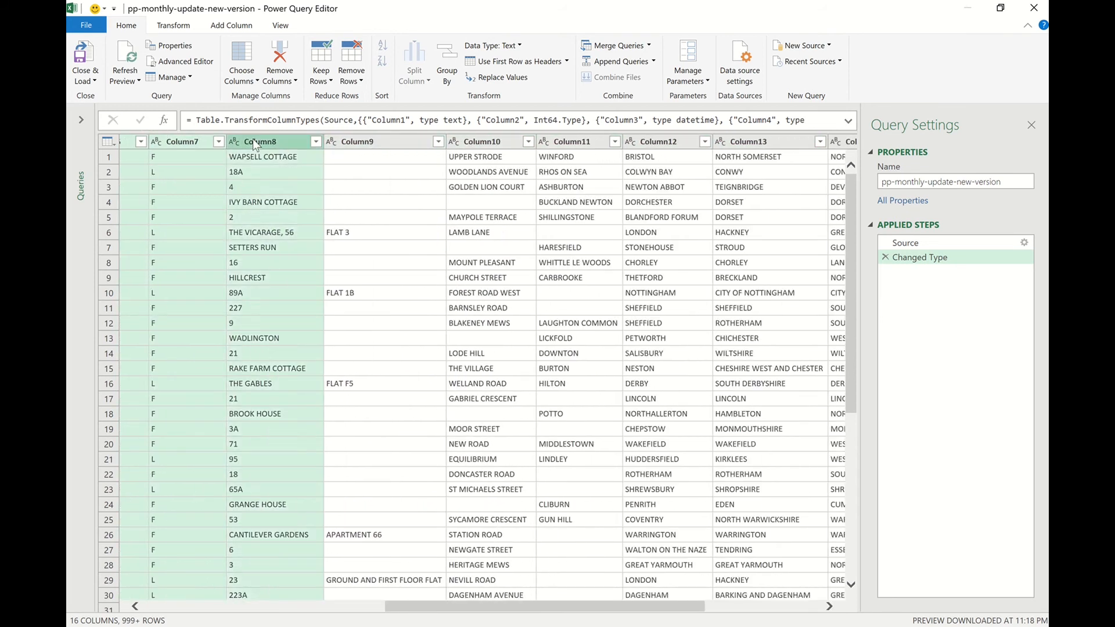
{"action": "left_click", "coordinate": [363, 143], "text": "ctrl"}
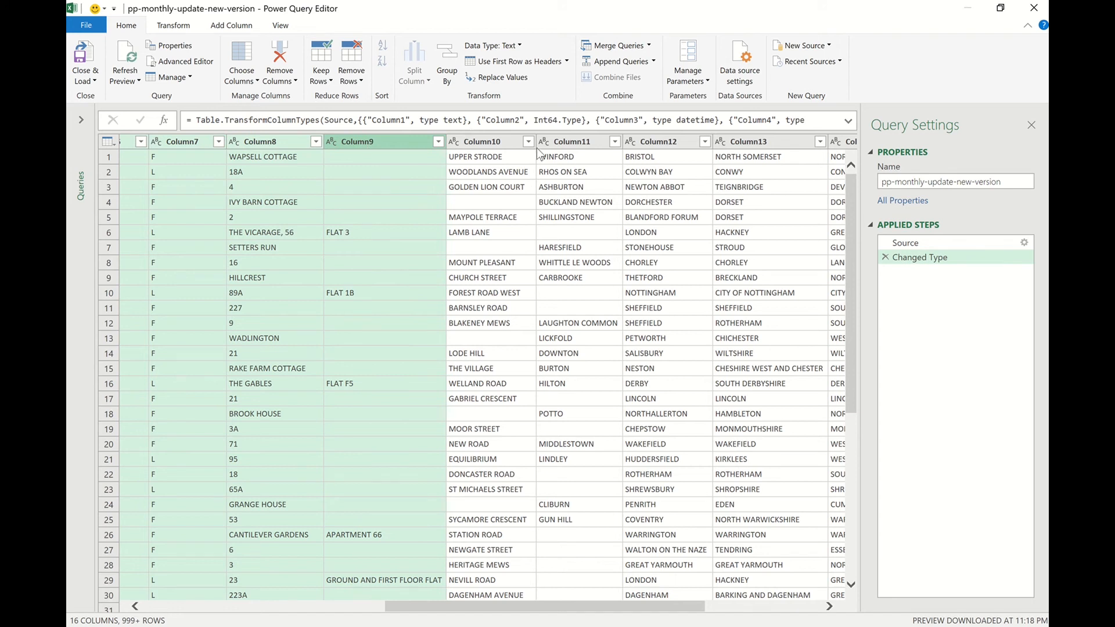
{"action": "left_click", "coordinate": [501, 138], "text": "ctrl"}
{"action": "left_click", "coordinate": [586, 142], "text": "ctrl"}
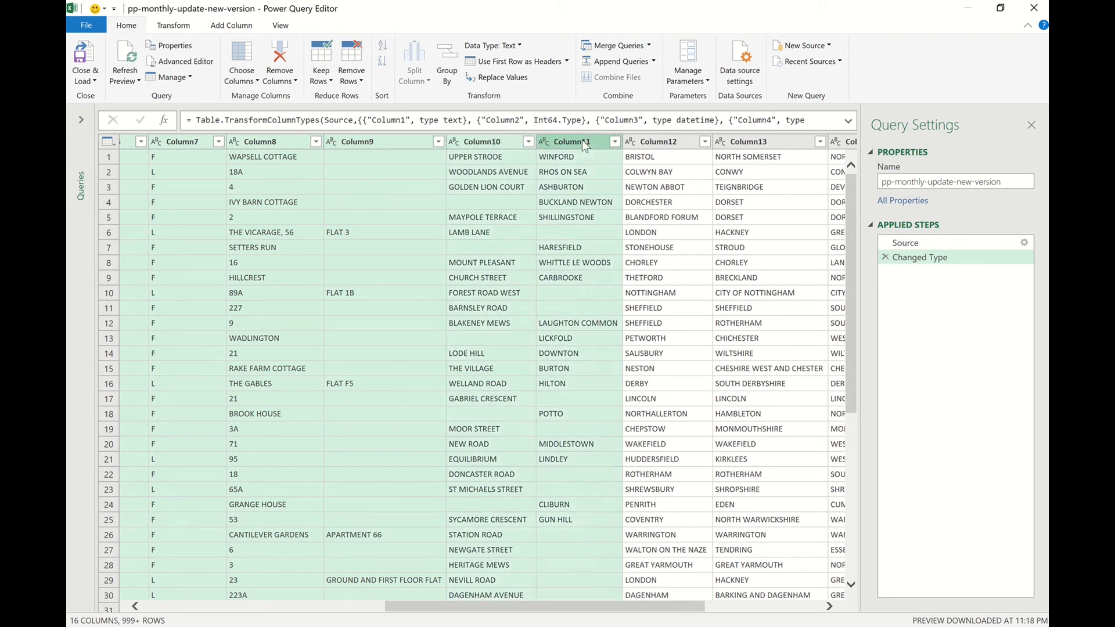
{"action": "left_click", "coordinate": [830, 606]}
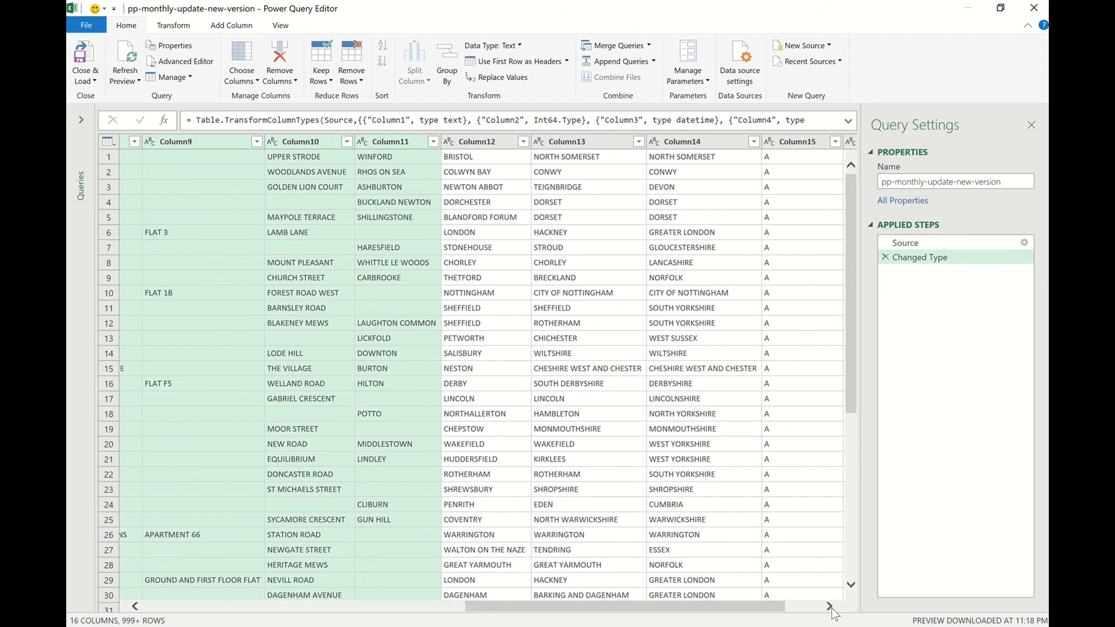
{"action": "left_click", "coordinate": [830, 606]}
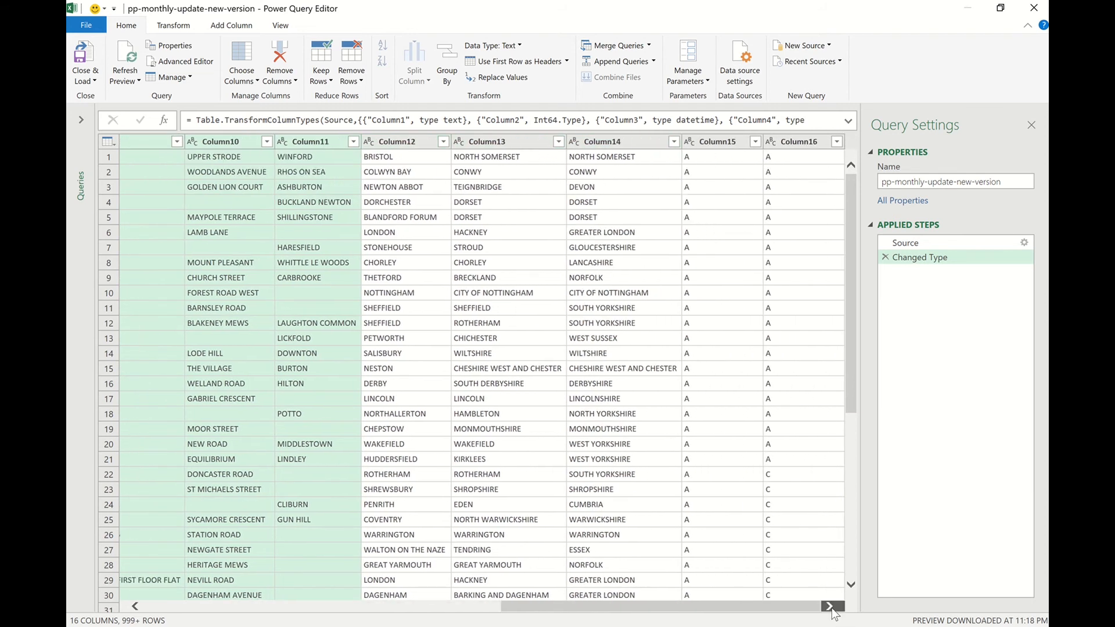
{"action": "left_click", "coordinate": [621, 145], "text": "ctrl"}
{"action": "left_click", "coordinate": [726, 142], "text": "ctrl"}
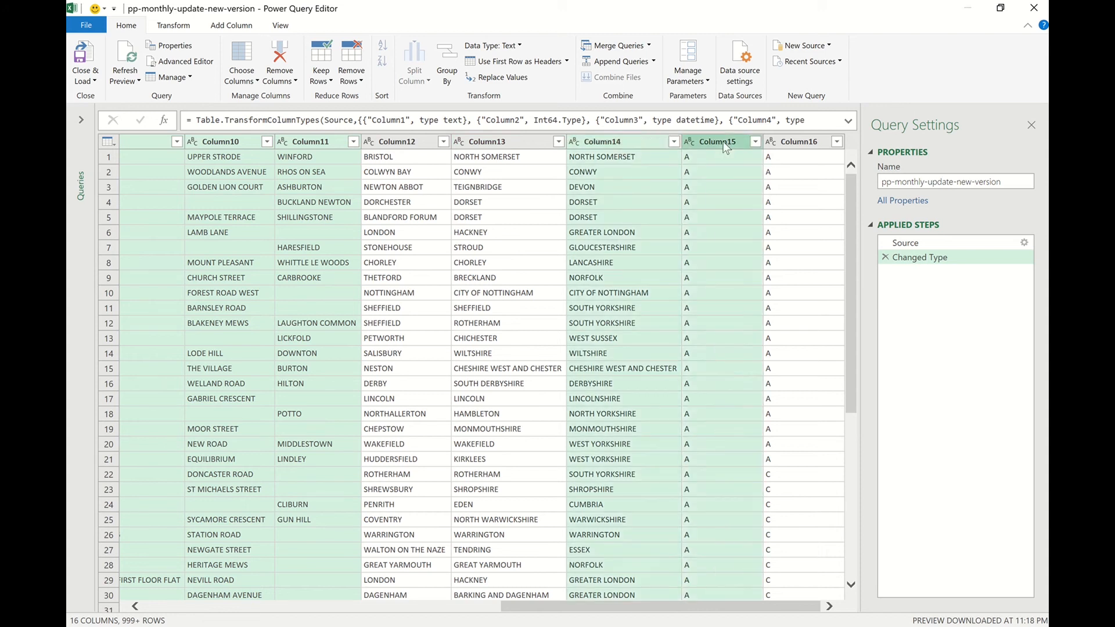
{"action": "left_click", "coordinate": [793, 141], "text": "ctrl"}
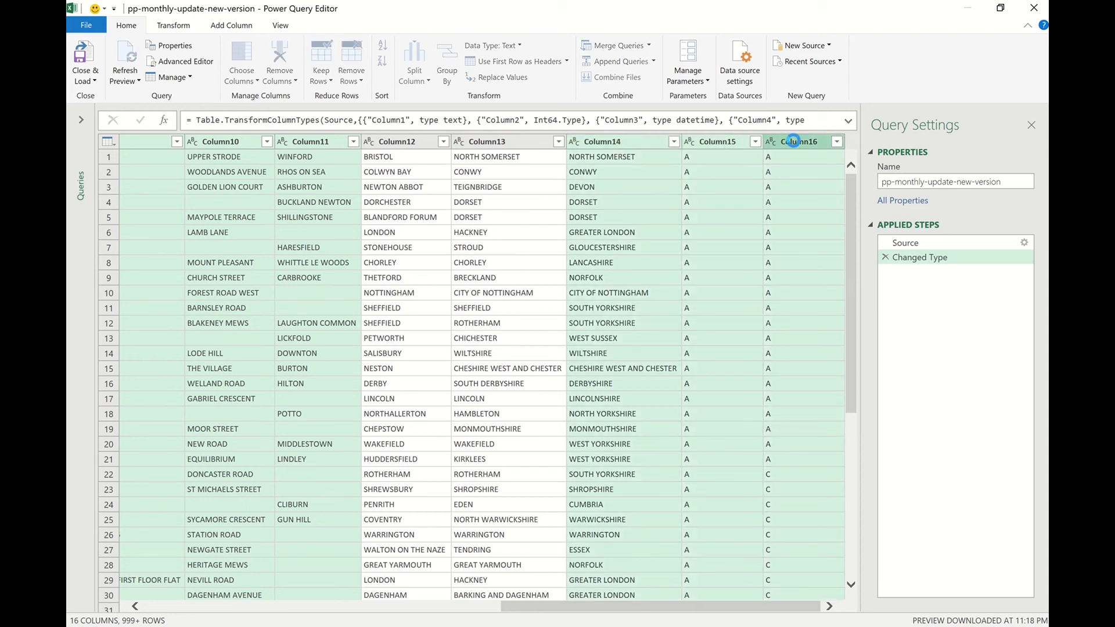
{"action": "key", "text": "Delete"}
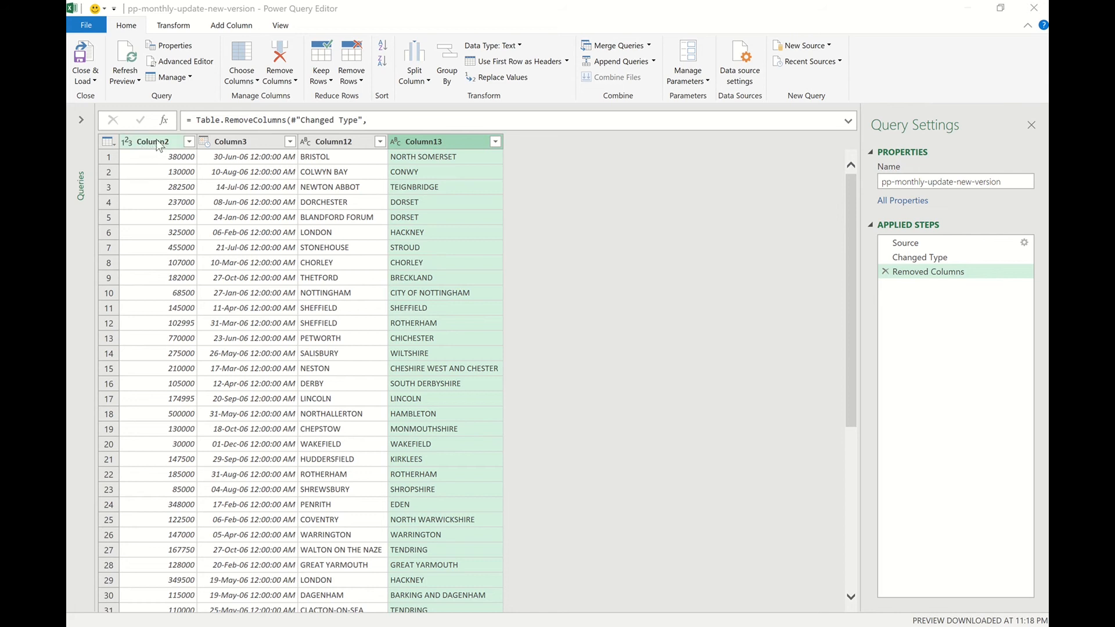
Step: Rename Column2 as Sum and Column3 as Date in the query
{"action": "double_click", "coordinate": [152, 141]}
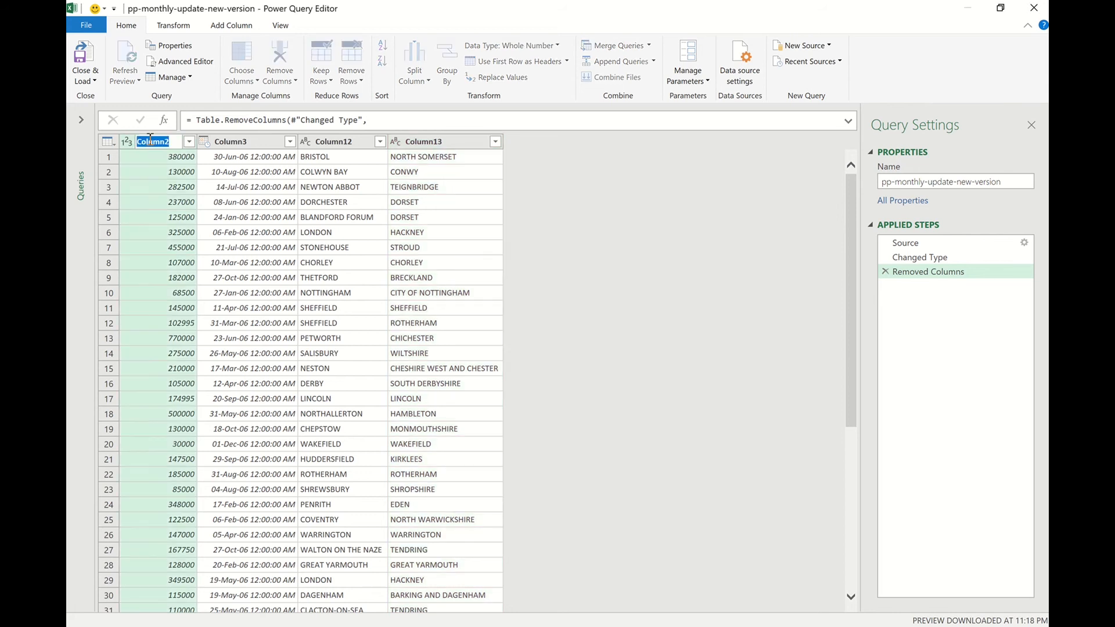
{"action": "type", "text": "Sup"}
{"action": "type", "text": "m"}
{"action": "key", "text": "Return"}
{"action": "double_click", "coordinate": [233, 141]}
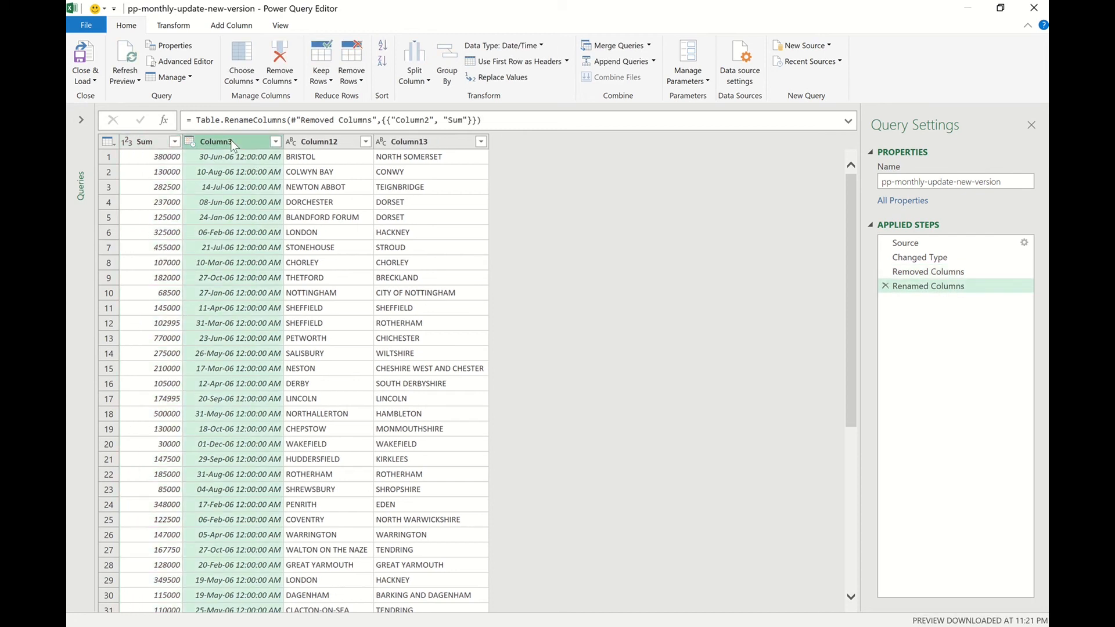
{"action": "type", "text": "Date"}
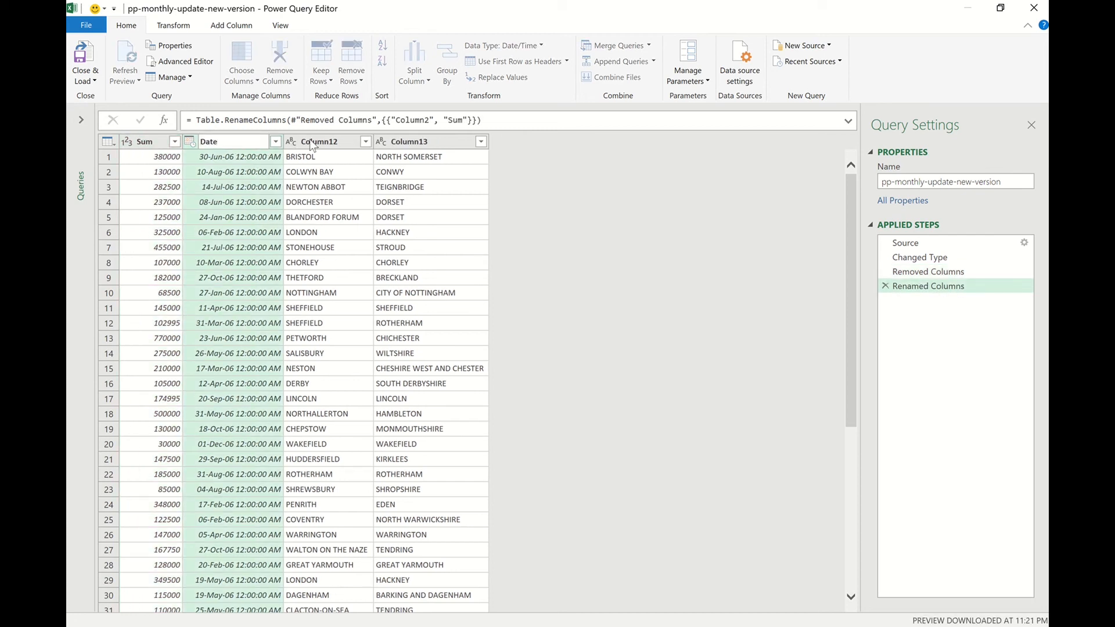
{"action": "key", "text": "Return"}
Step: Rename Column12 as City and Column13 as County in the query
{"action": "double_click", "coordinate": [322, 145]}
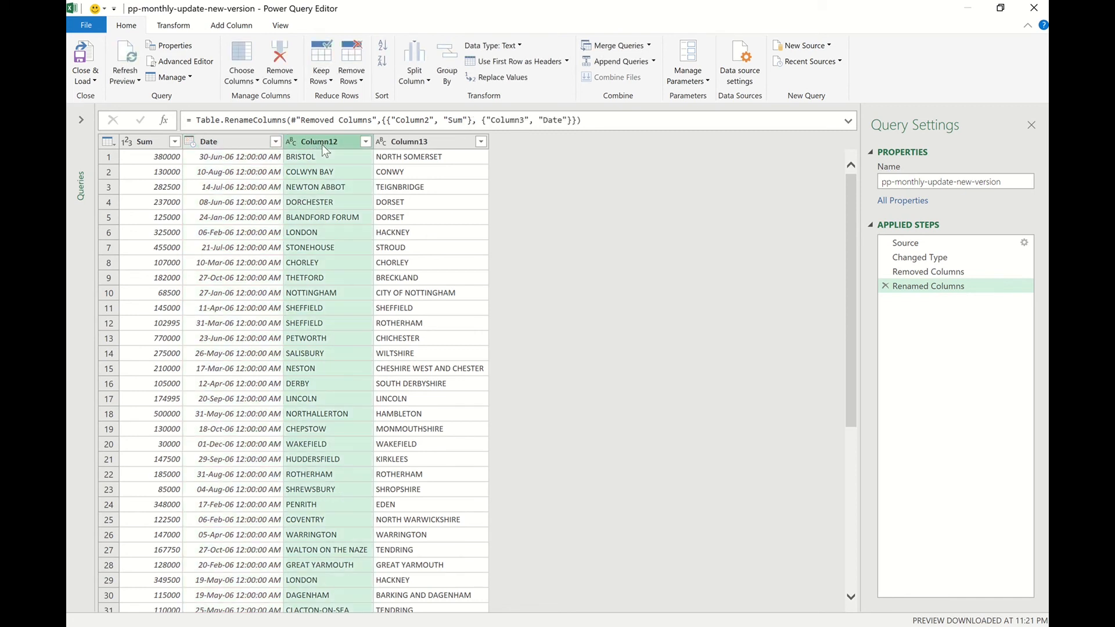
{"action": "type", "text": "City"}
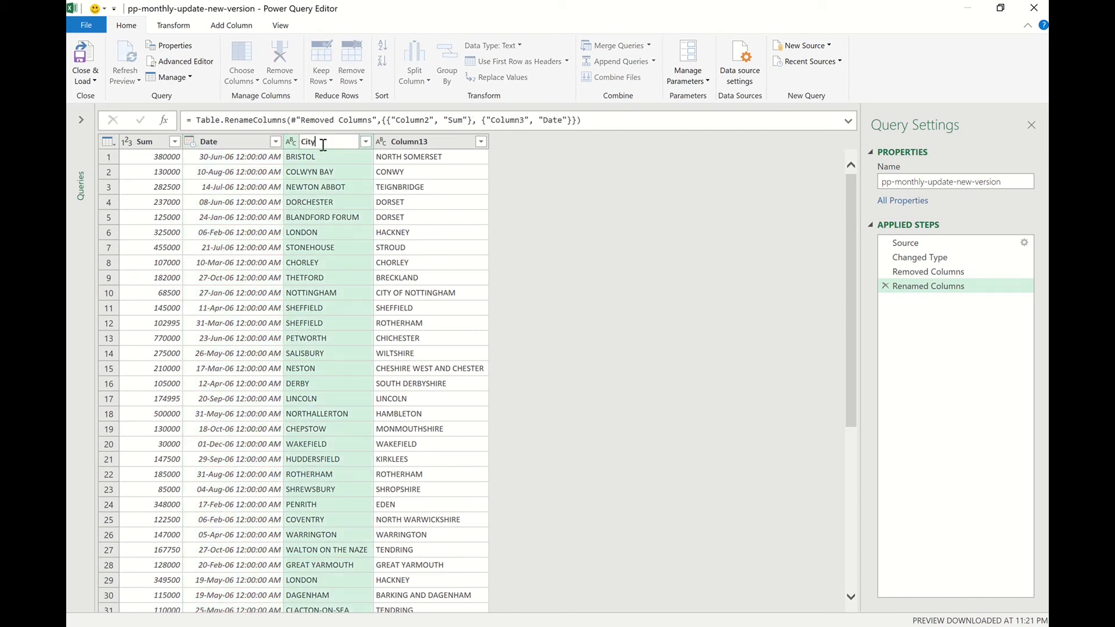
{"action": "key", "text": "Return"}
{"action": "double_click", "coordinate": [440, 141]}
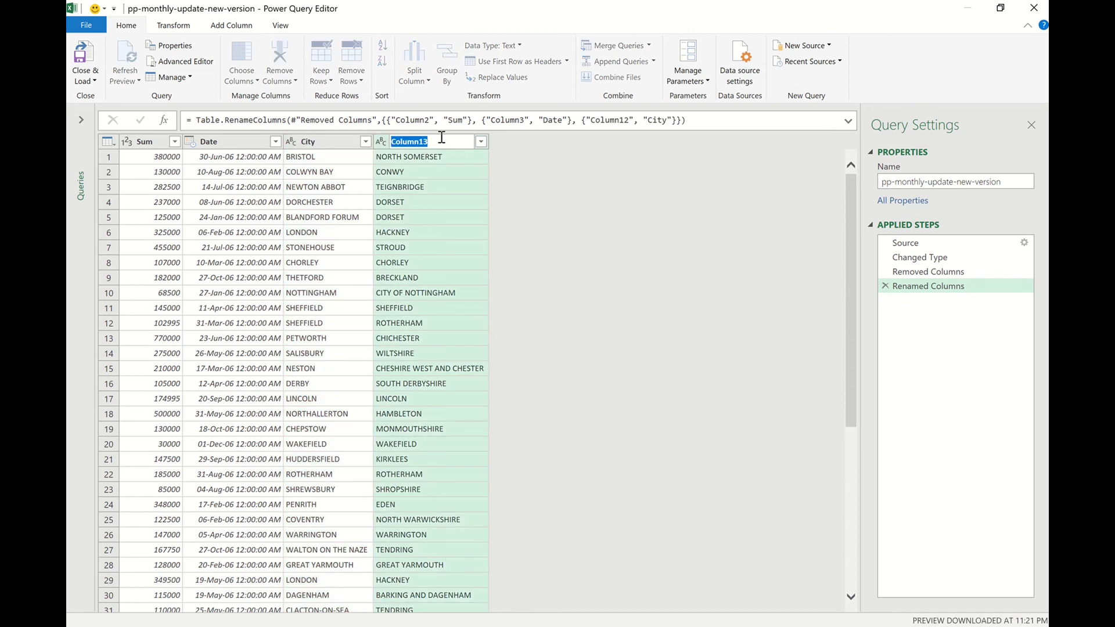
{"action": "type", "text": "Cou"}
{"action": "key", "text": "Return"}
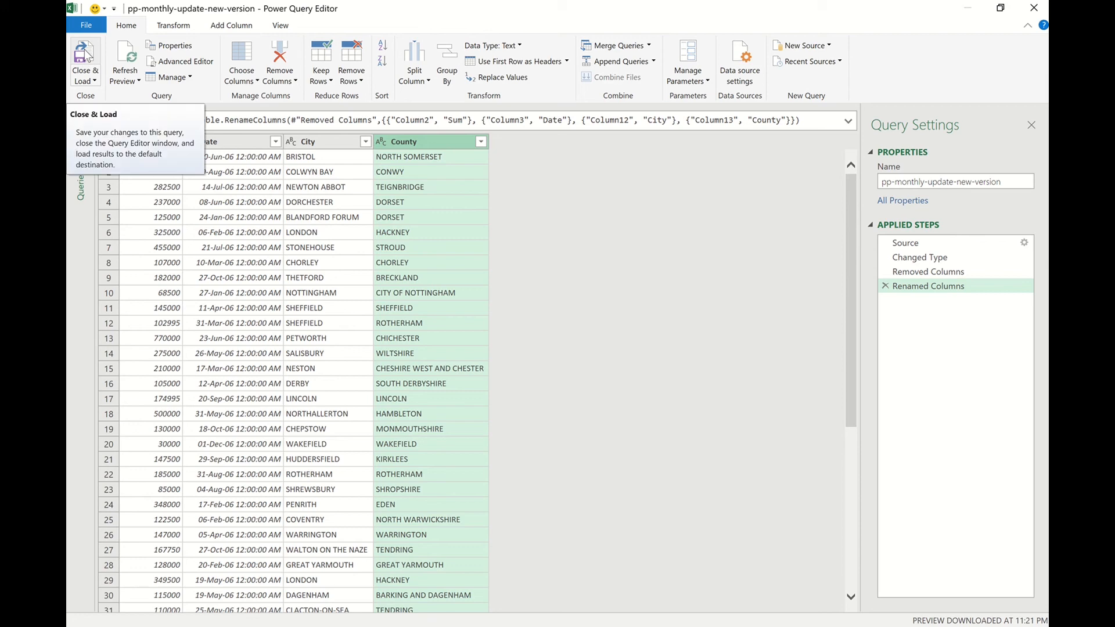
Step: Close and load the query into the workbook, and check the loaded table from its header down to its last row
{"action": "left_click", "coordinate": [86, 54]}
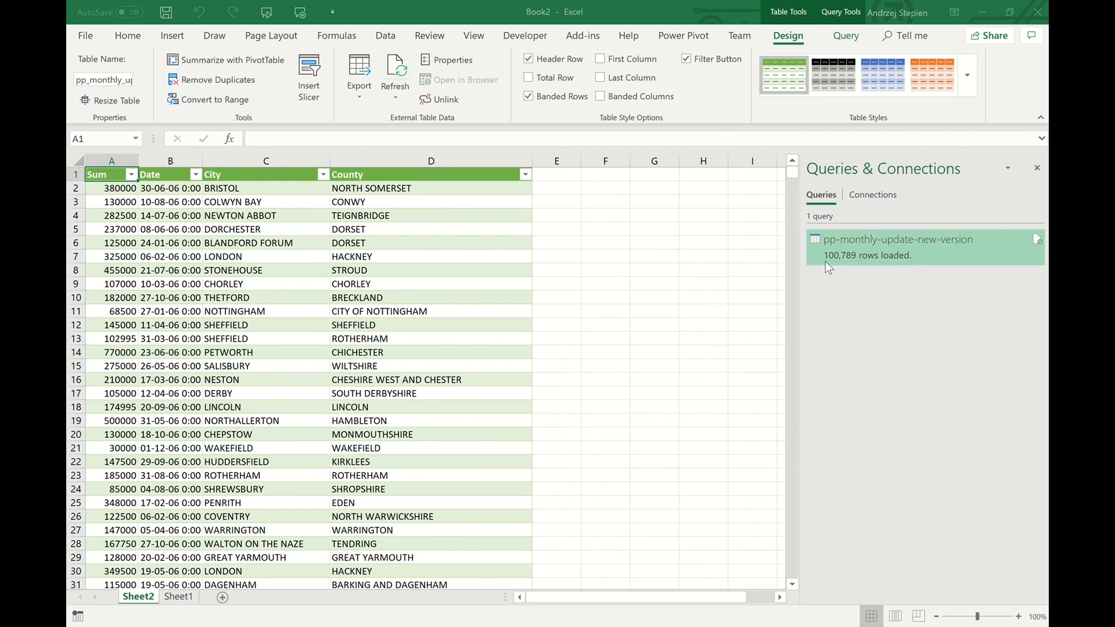
{"action": "mouse_move", "coordinate": [832, 262]}
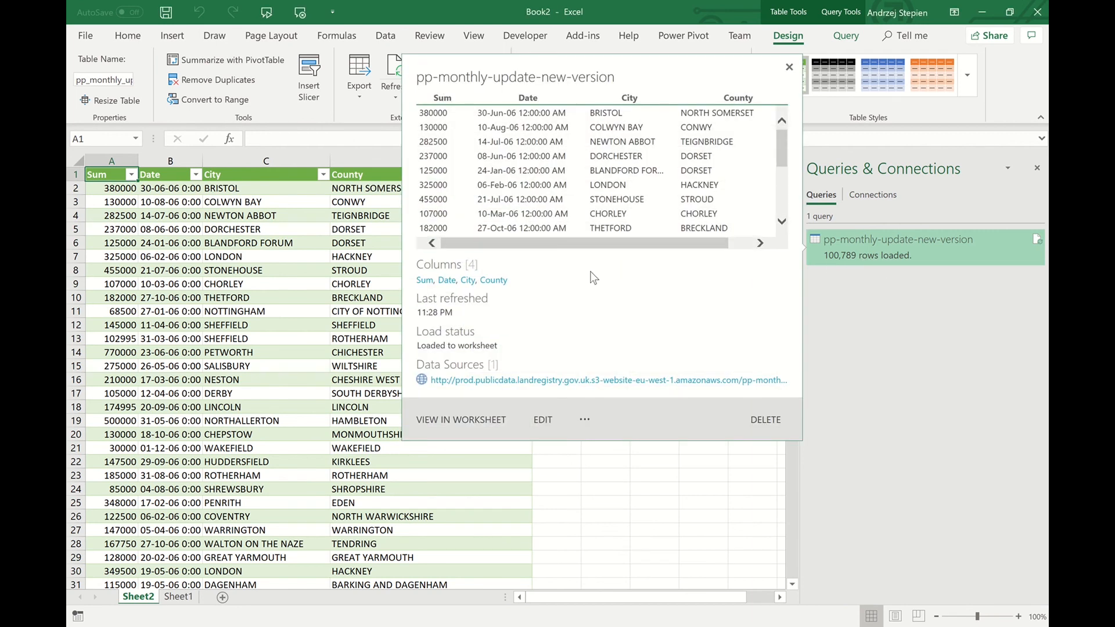
{"action": "left_click", "coordinate": [282, 286]}
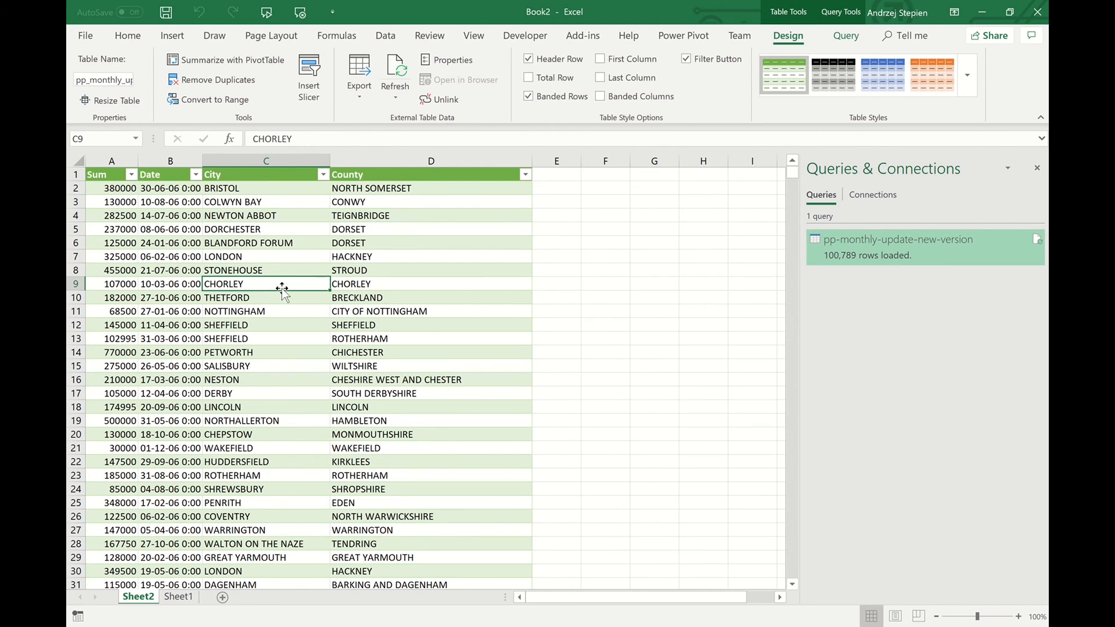
{"action": "key", "text": "ctrl+Down"}
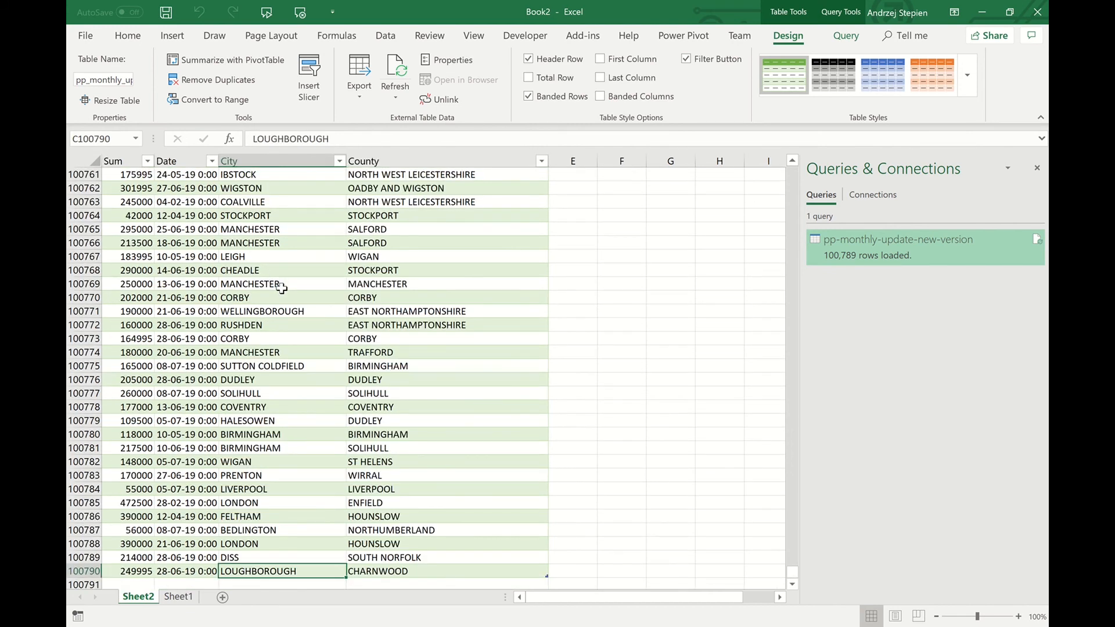
{"action": "key", "text": "ctrl+Up"}
{"action": "key", "text": "Right"}
{"action": "key", "text": "Left"}
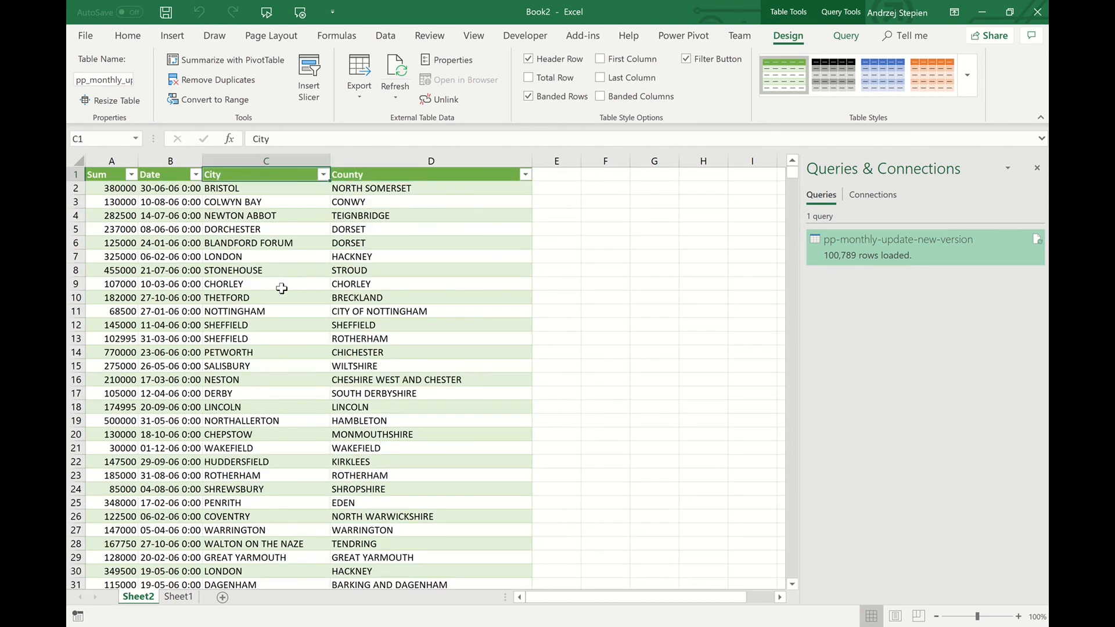
{"action": "key", "text": "Right"}
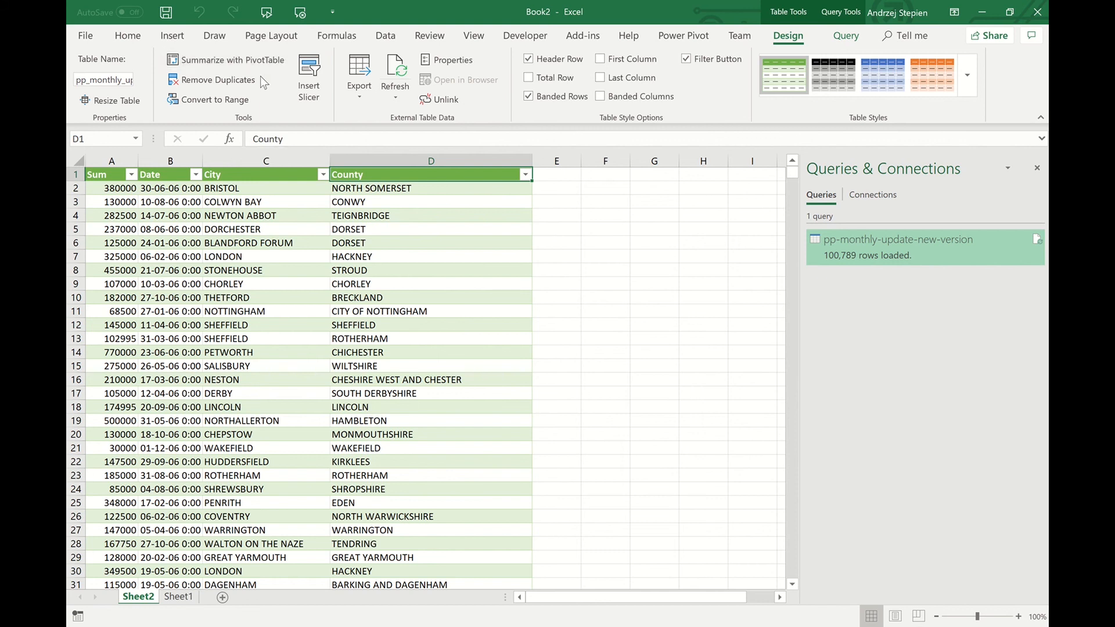
Step: Summarize the imported table with a PivotTable on a new worksheet and close the Queries & Connections pane
{"action": "left_click", "coordinate": [262, 60]}
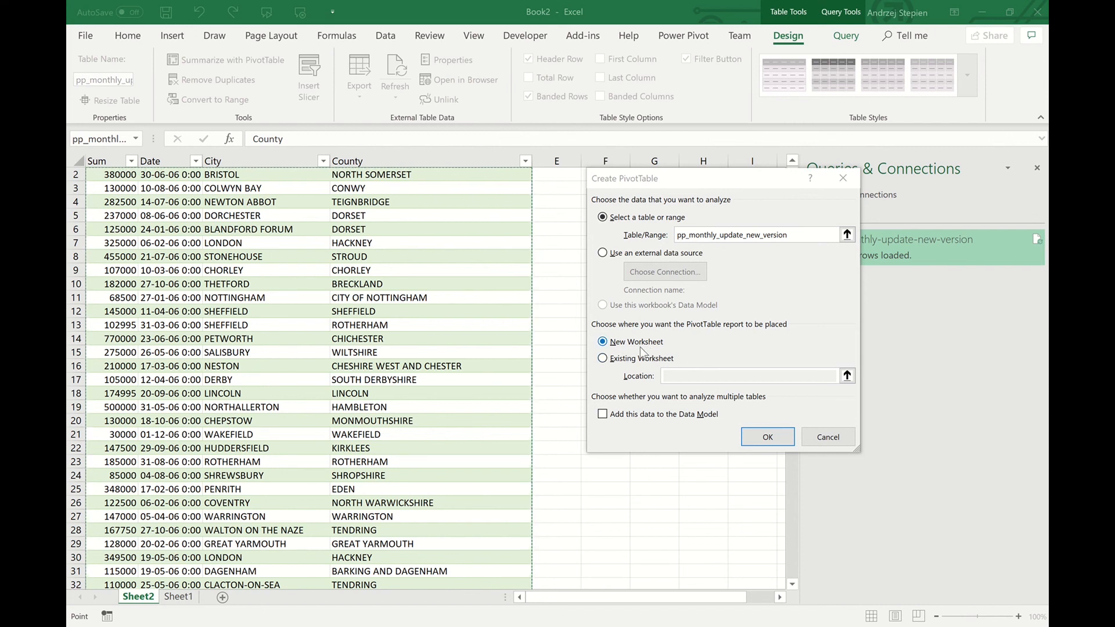
{"action": "left_click", "coordinate": [613, 360]}
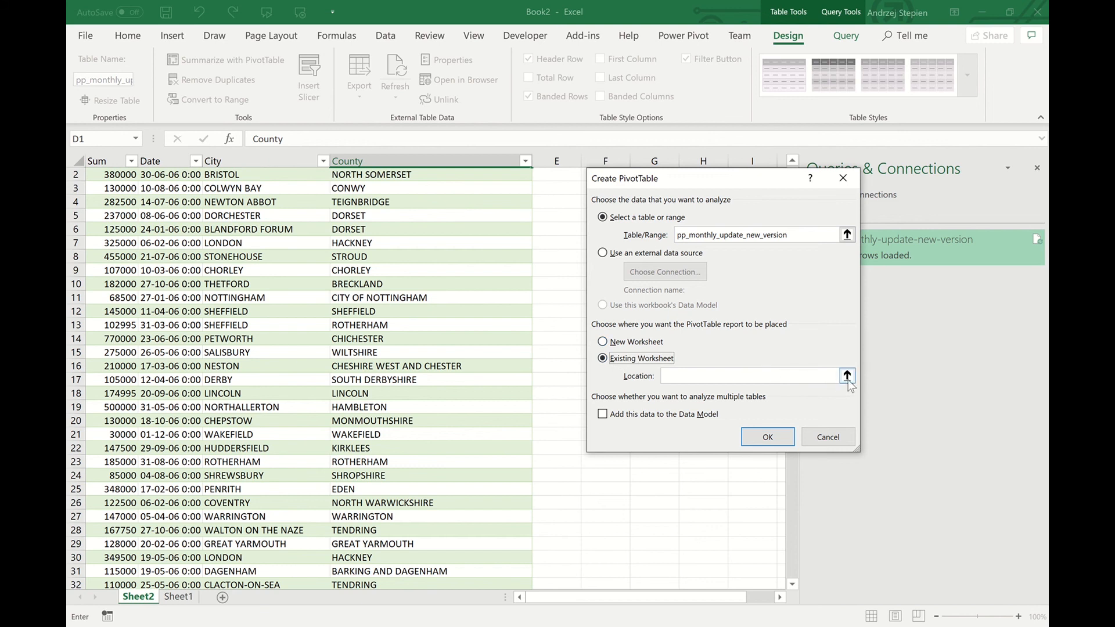
{"action": "left_click", "coordinate": [615, 342]}
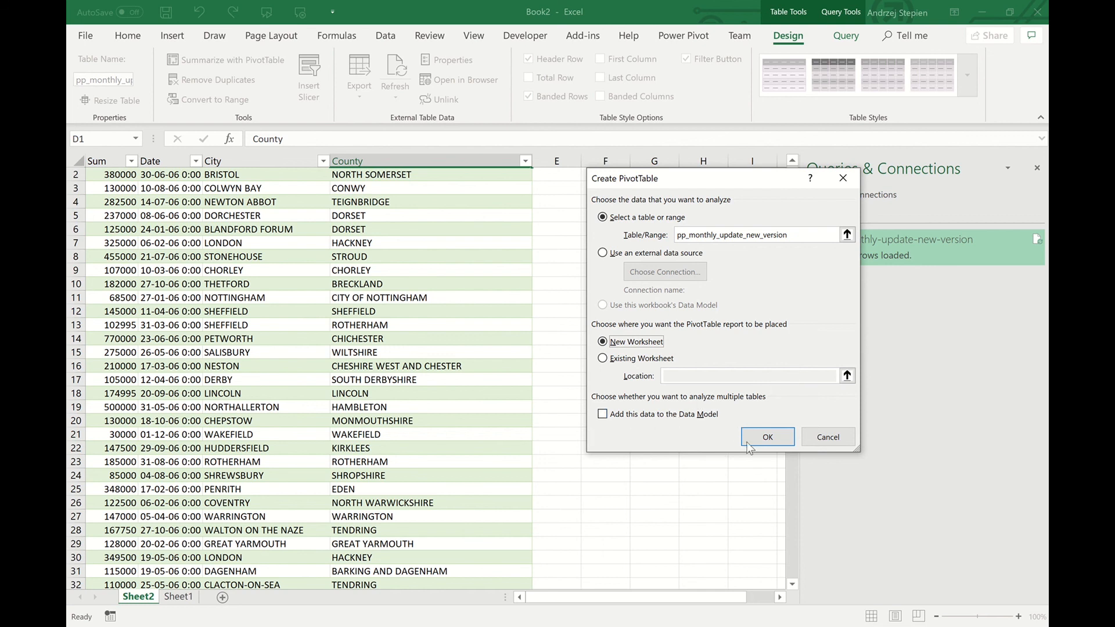
{"action": "left_click", "coordinate": [766, 437]}
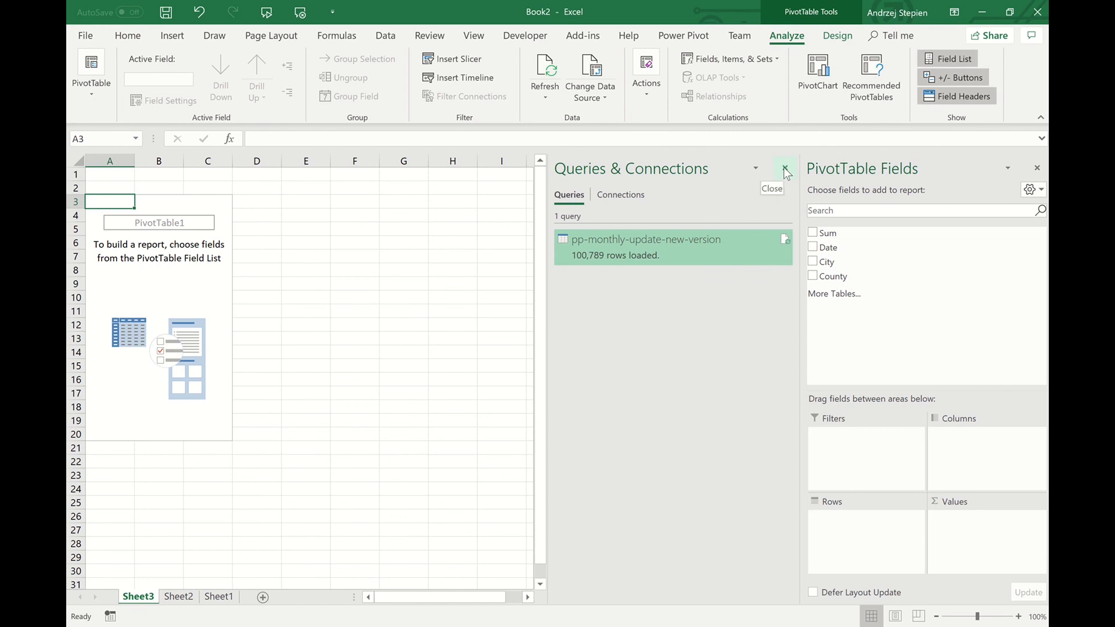
{"action": "left_click", "coordinate": [785, 168]}
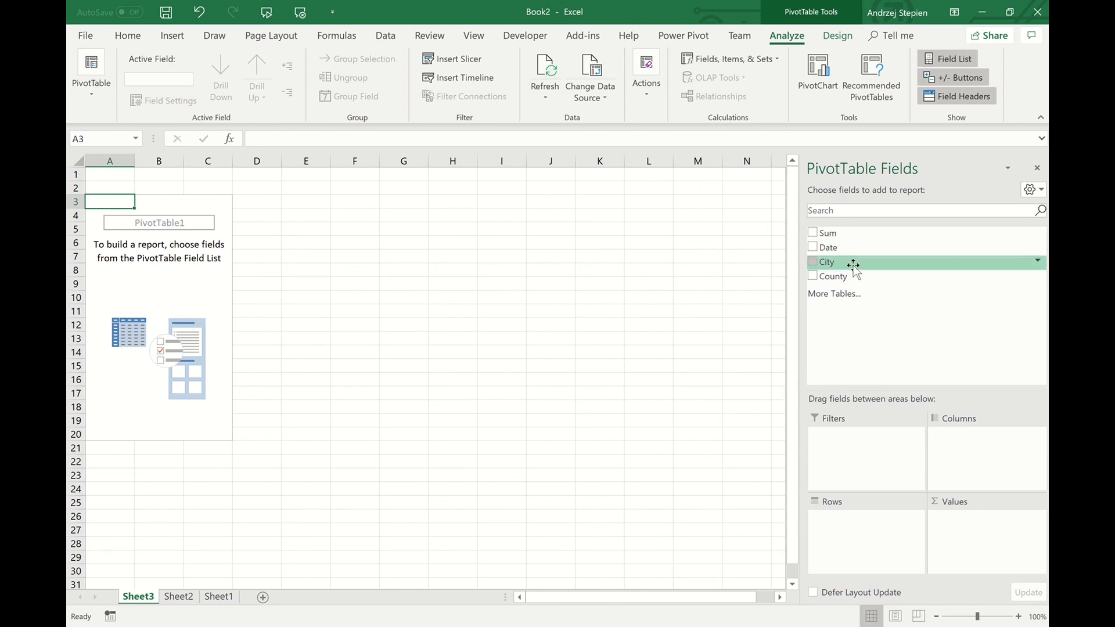
Step: Set City as the PivotTable's row field and Sum as its value field, and look through the totals per city
{"action": "left_click_drag", "start_coordinate": [853, 265], "coordinate": [886, 546]}
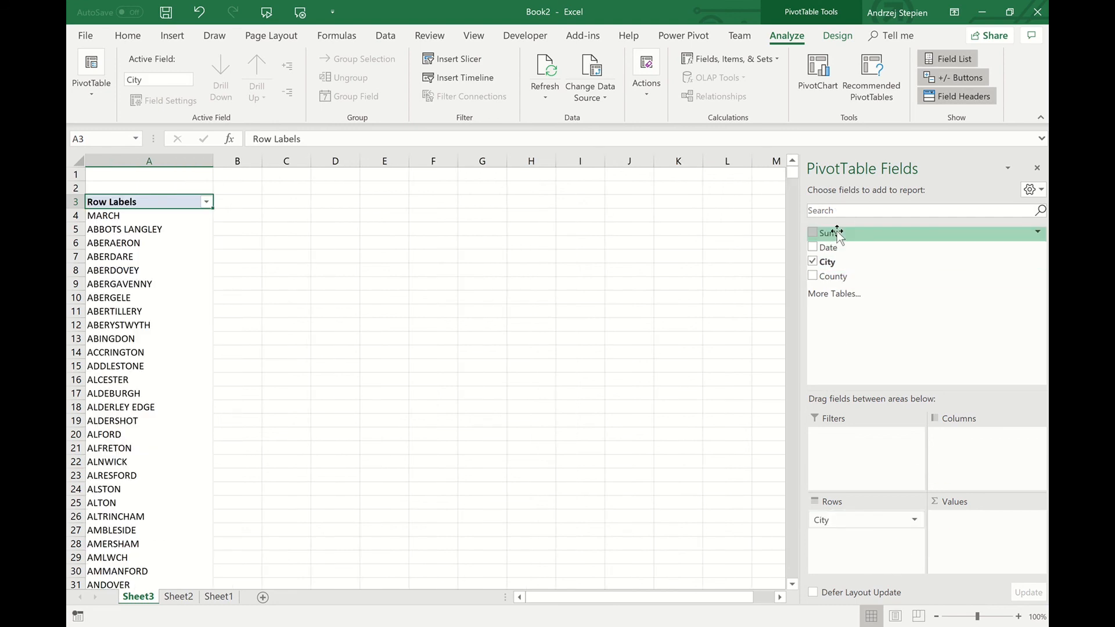
{"action": "left_click_drag", "start_coordinate": [837, 233], "coordinate": [1000, 537]}
{"action": "scroll", "coordinate": [266, 396], "scroll_direction": "down", "scroll_amount": 10}
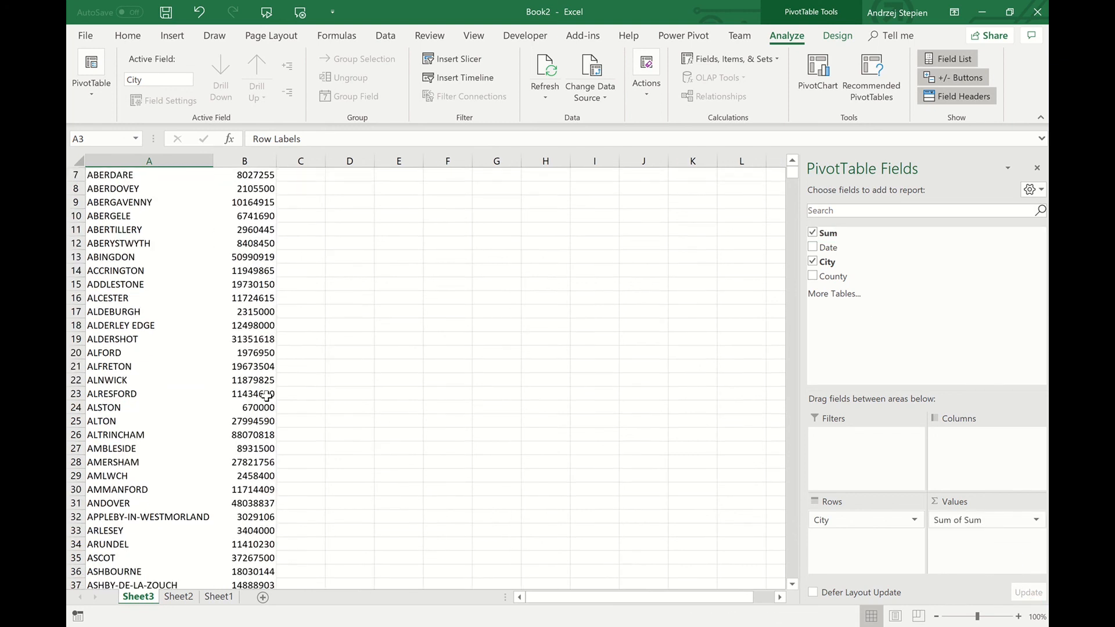
{"action": "scroll", "coordinate": [267, 396], "scroll_direction": "down", "scroll_amount": 8}
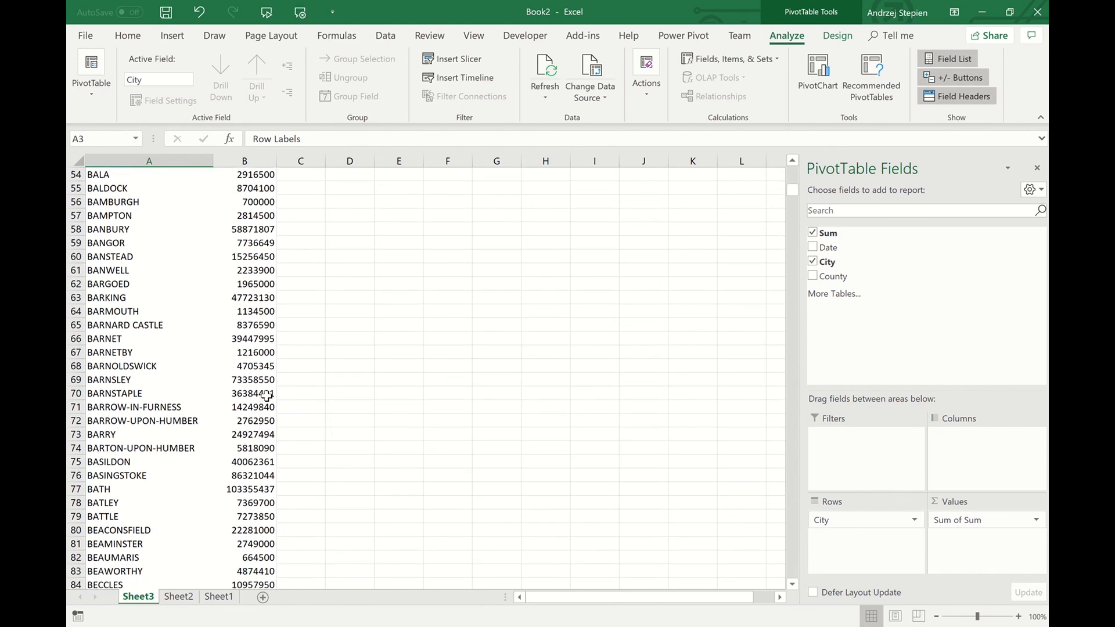
{"action": "scroll", "coordinate": [266, 396], "scroll_direction": "down", "scroll_amount": 14}
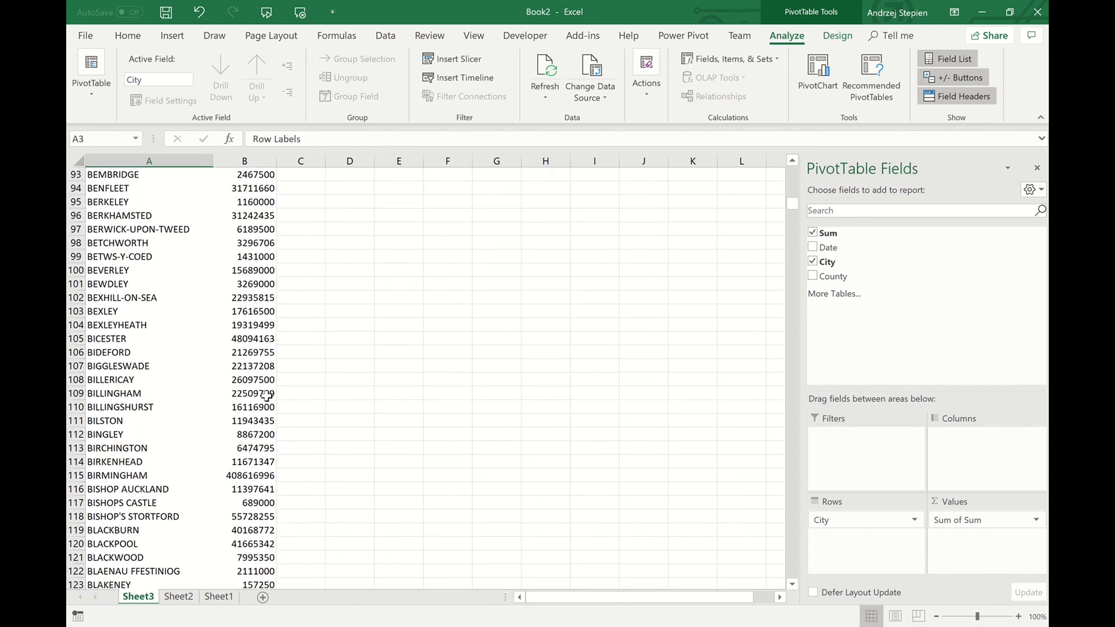
Step: Replace City with County as the row field of the PivotTable
{"action": "scroll", "coordinate": [266, 396], "scroll_direction": "up", "scroll_amount": 20}
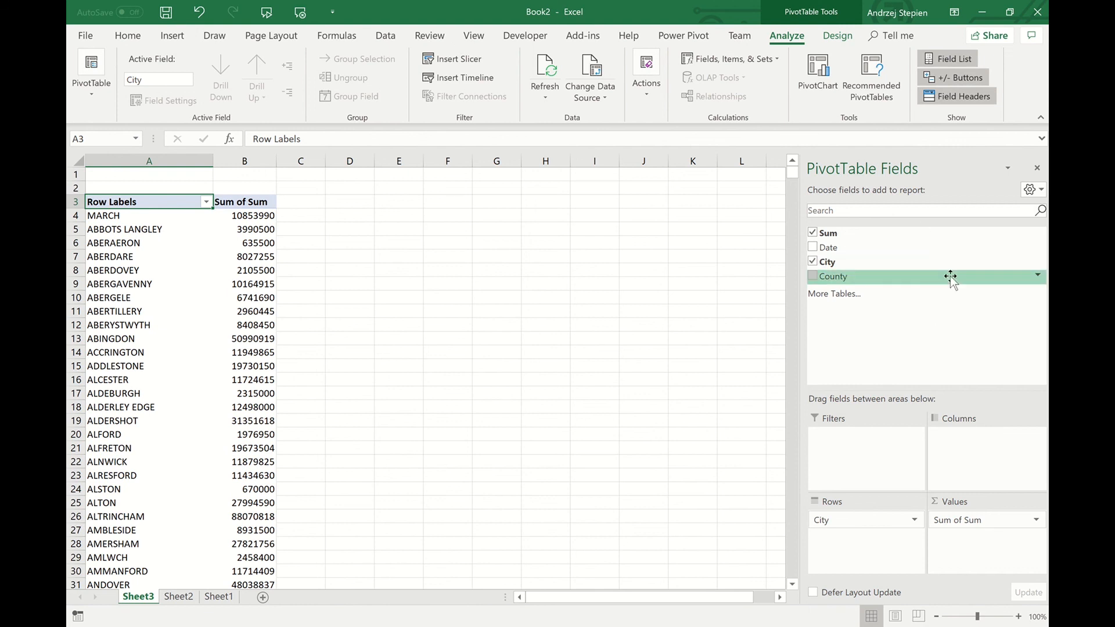
{"action": "left_click_drag", "start_coordinate": [864, 523], "coordinate": [898, 361]}
{"action": "left_click_drag", "start_coordinate": [856, 275], "coordinate": [881, 544]}
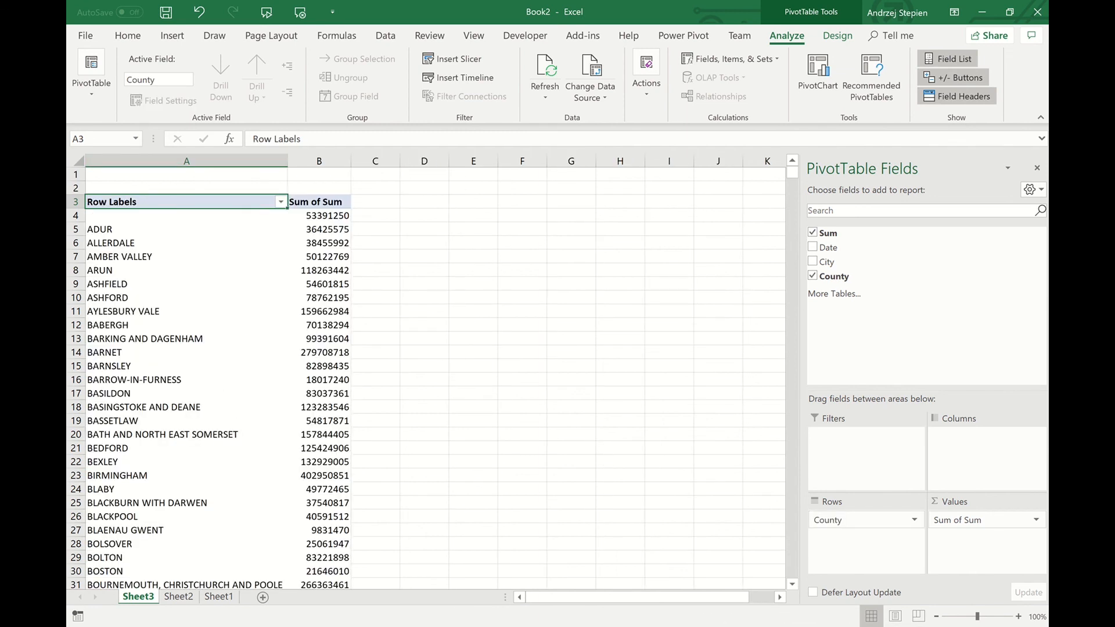
Step: Change the PivotTable's value field to summarize the Sum data by Average
{"action": "left_click", "coordinate": [1035, 520]}
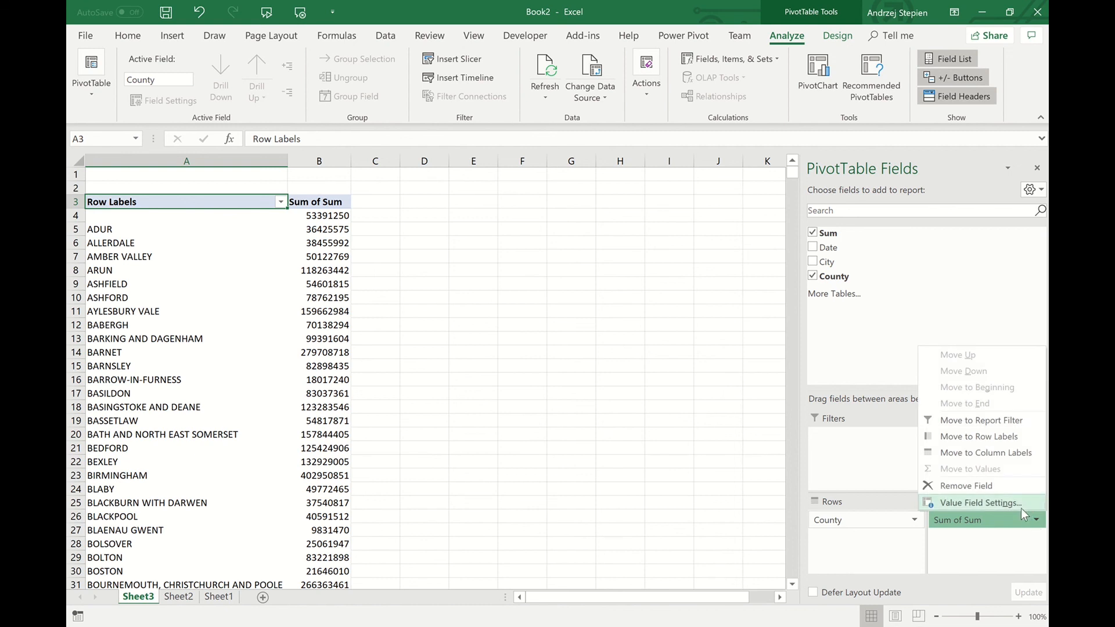
{"action": "left_click", "coordinate": [1021, 504]}
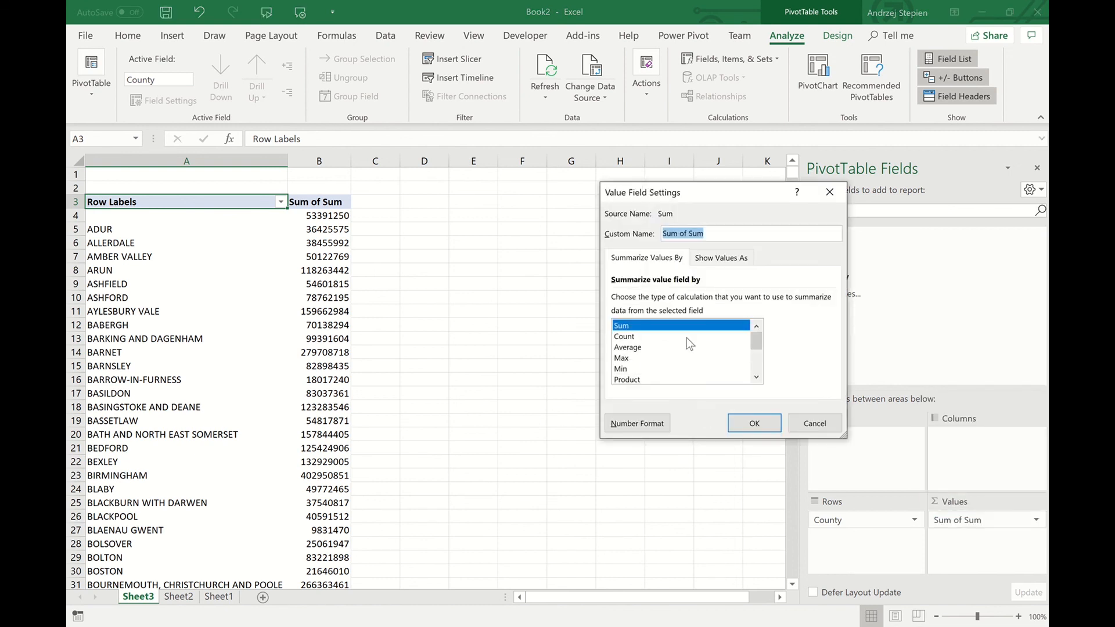
{"action": "left_click", "coordinate": [664, 347]}
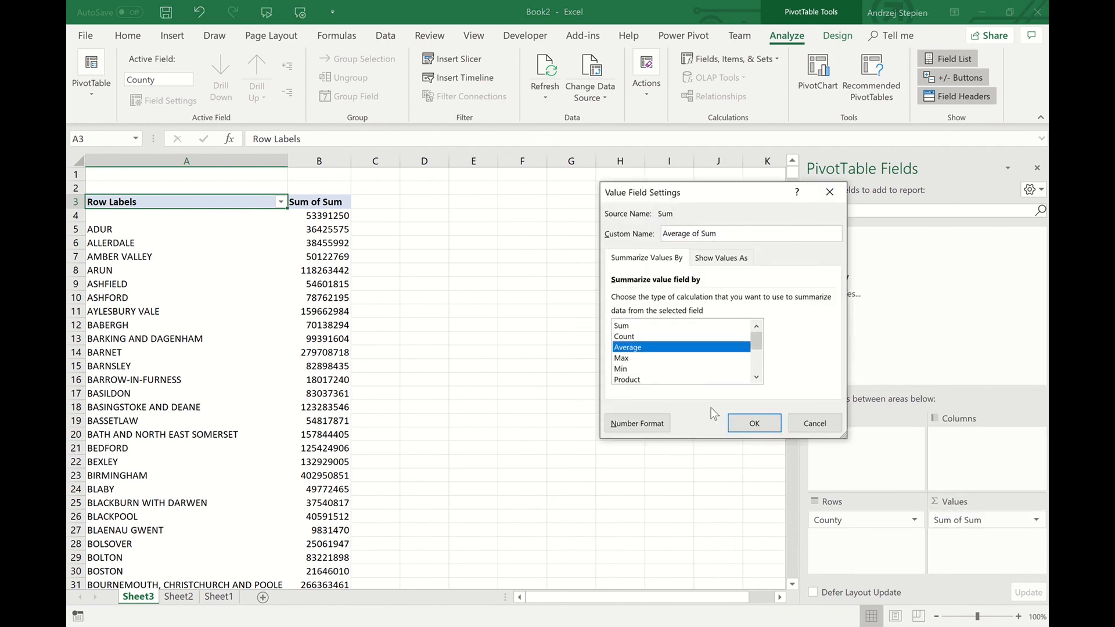
{"action": "left_click", "coordinate": [754, 424]}
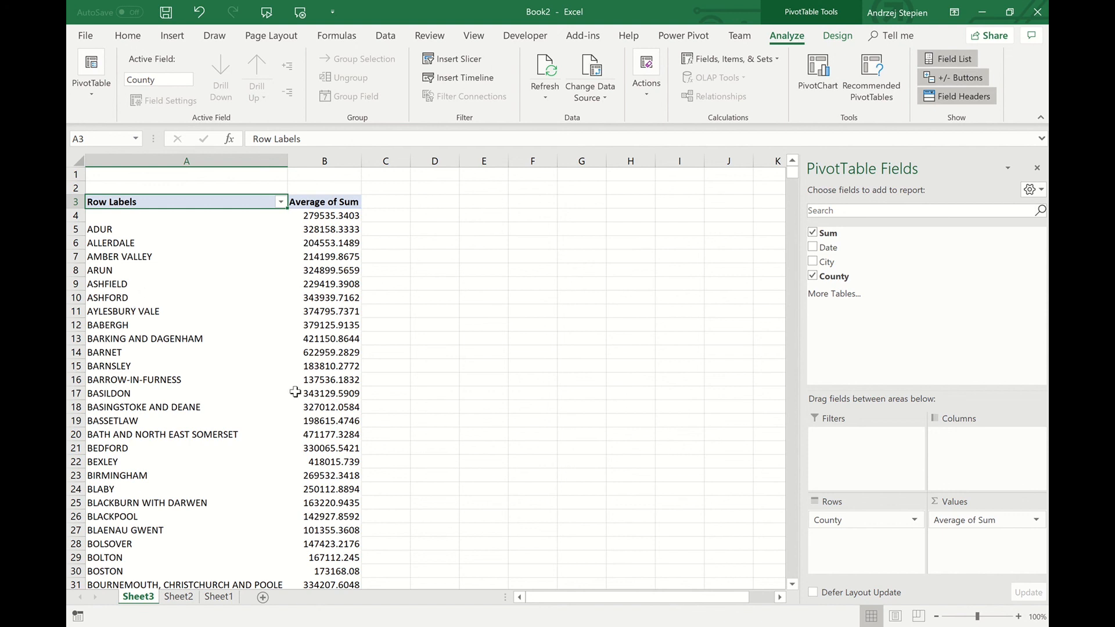
Step: Add City as a second row field nested under County in the PivotTable
{"action": "left_click", "coordinate": [479, 2]}
{"action": "left_click", "coordinate": [818, 266]}
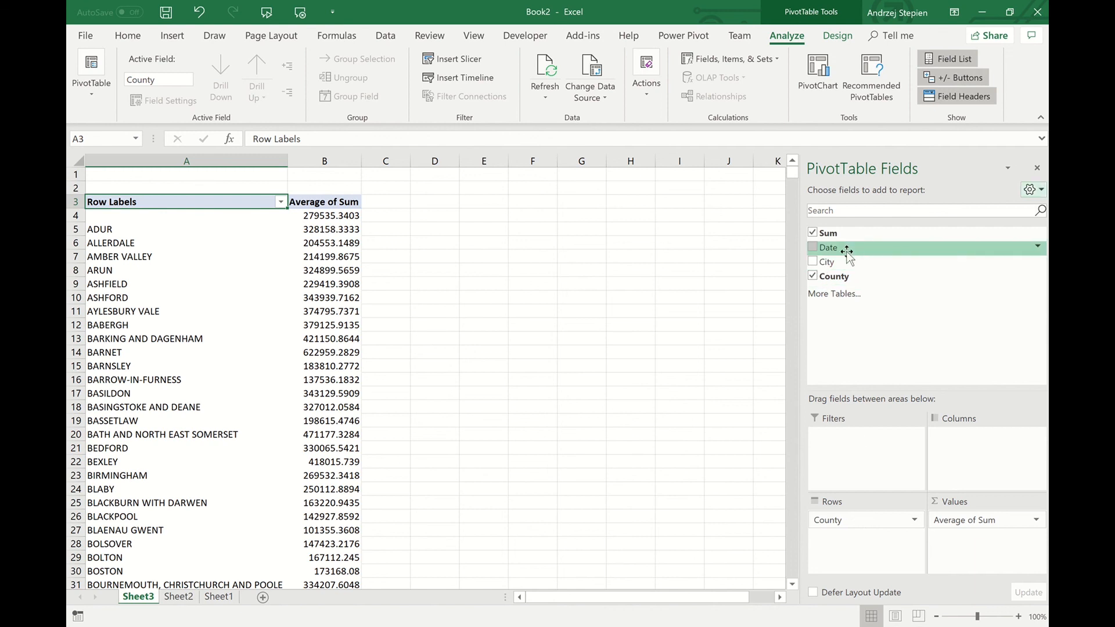
{"action": "left_click_drag", "start_coordinate": [847, 261], "coordinate": [894, 537]}
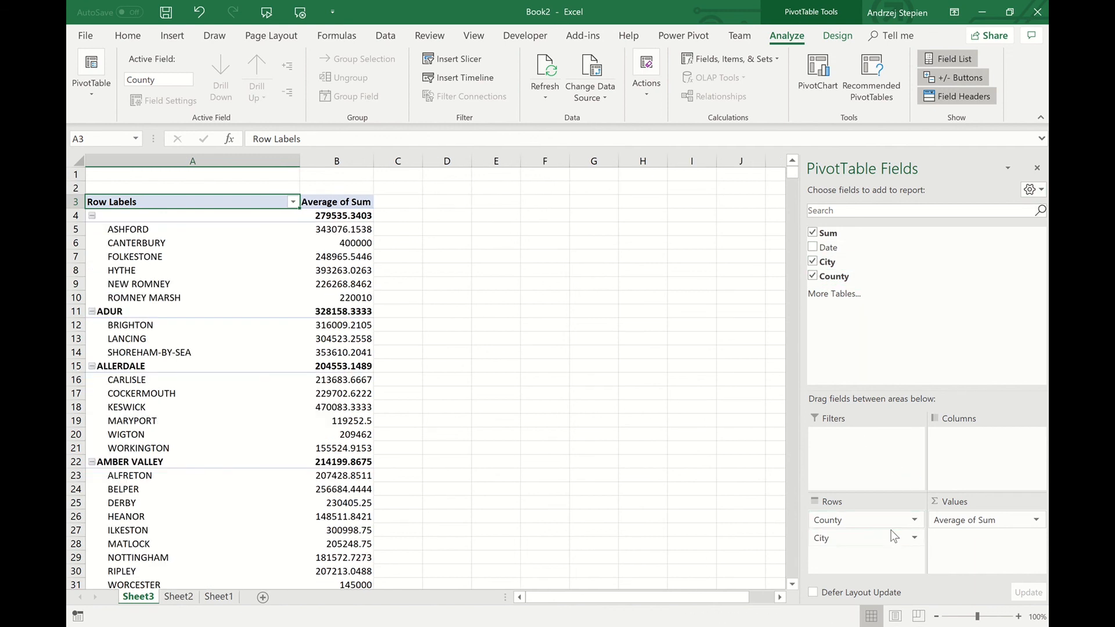